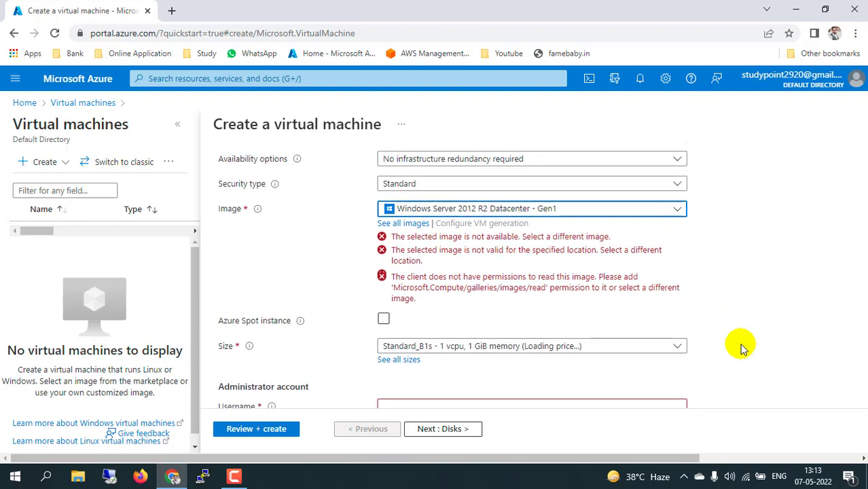
pyautogui.scroll(-1, 533, 368)
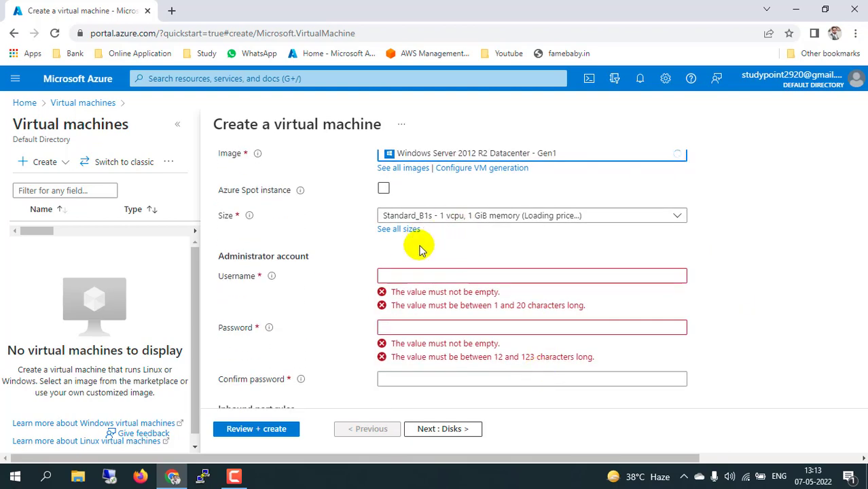
# Enter administrator username 'study' and the account password
pyautogui.click(421, 275)
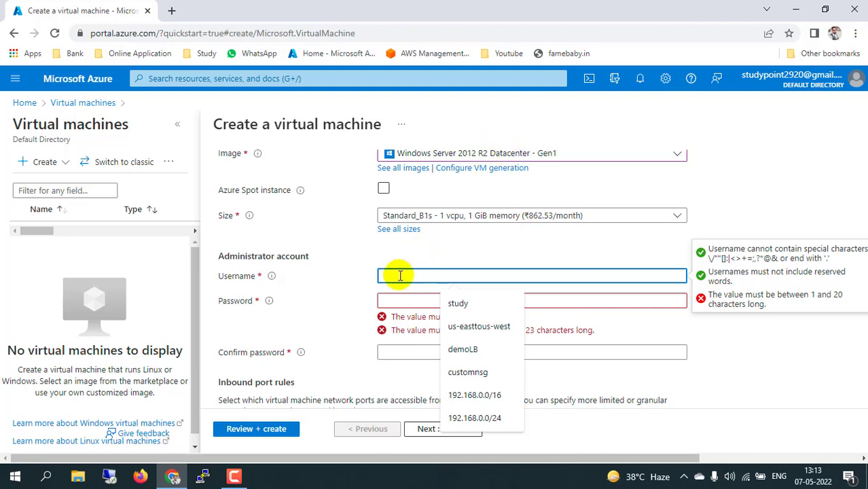
pyautogui.write('study')
pyautogui.press('Tab')
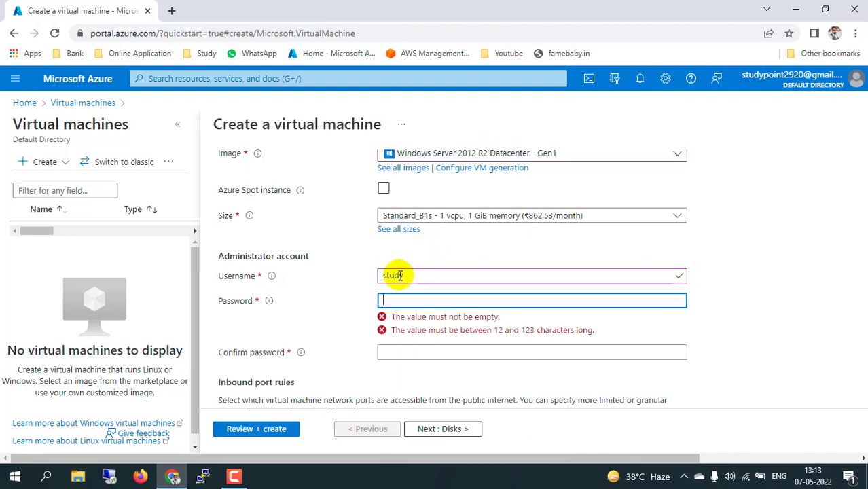
pyautogui.write('••••••••••••')
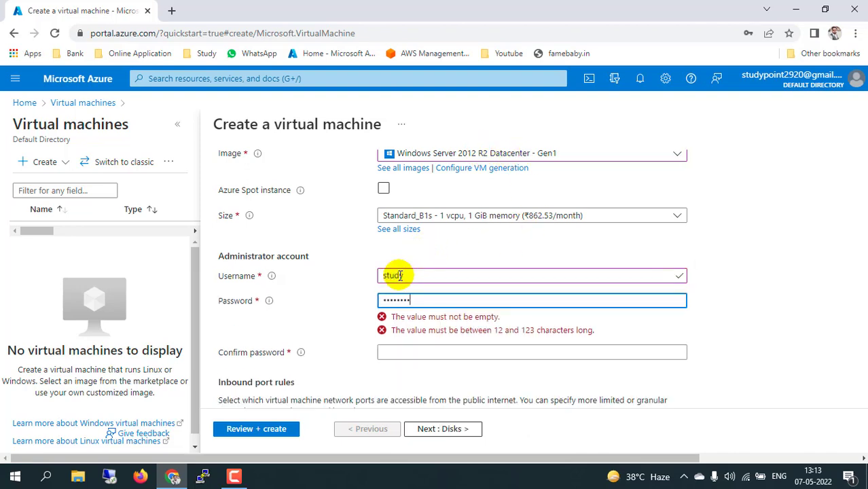
pyautogui.press('Tab')
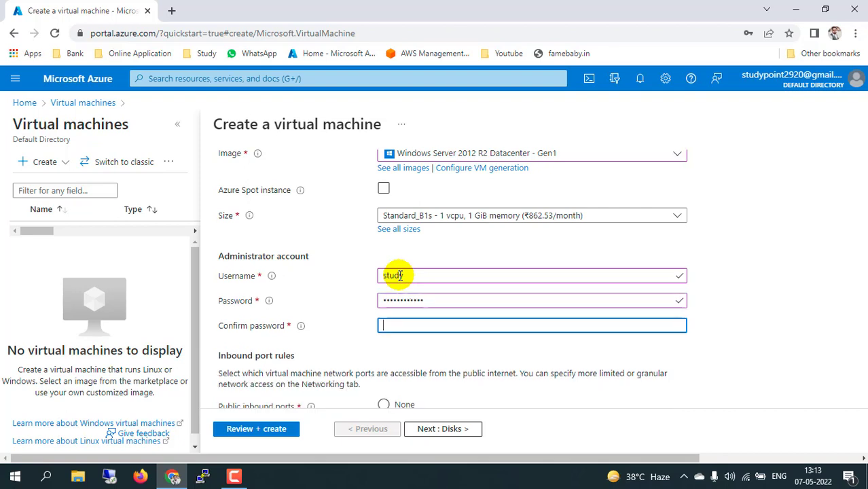
pyautogui.write('••••••••••••')
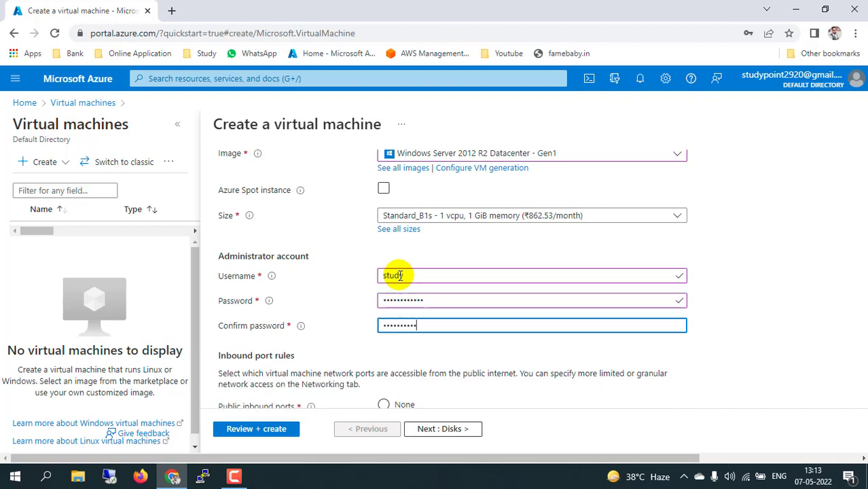
# Use an existing Windows Server license and confirm Hybrid Benefit eligibility
pyautogui.scroll(-4, 458, 345)
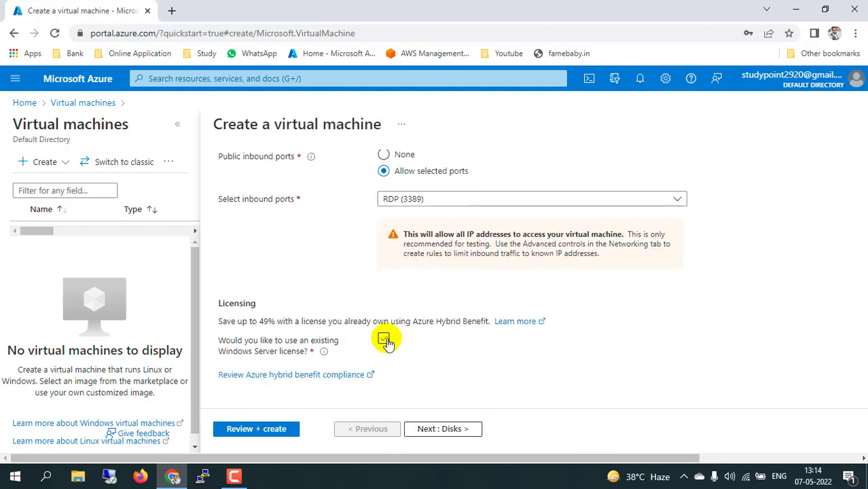
pyautogui.click(383, 338)
pyautogui.click(287, 380)
# Advance through Disks, Networking, Management, Advanced and Tags to Review + create
pyautogui.click(468, 428)
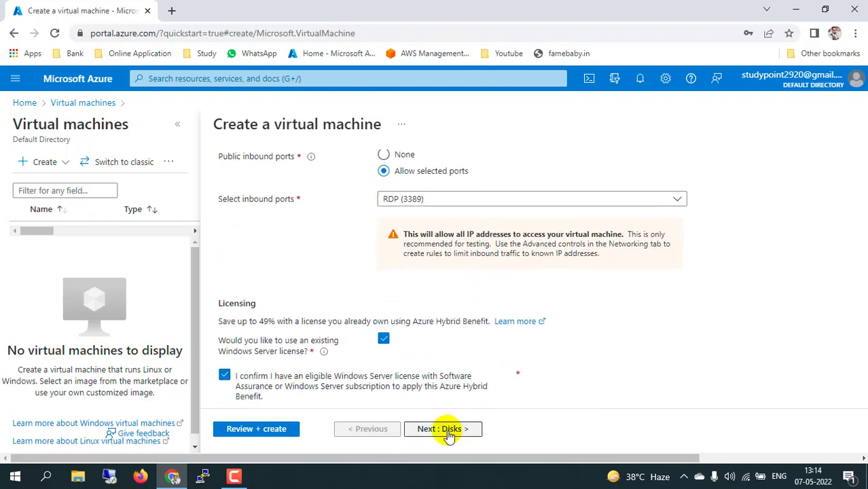
pyautogui.click(445, 427)
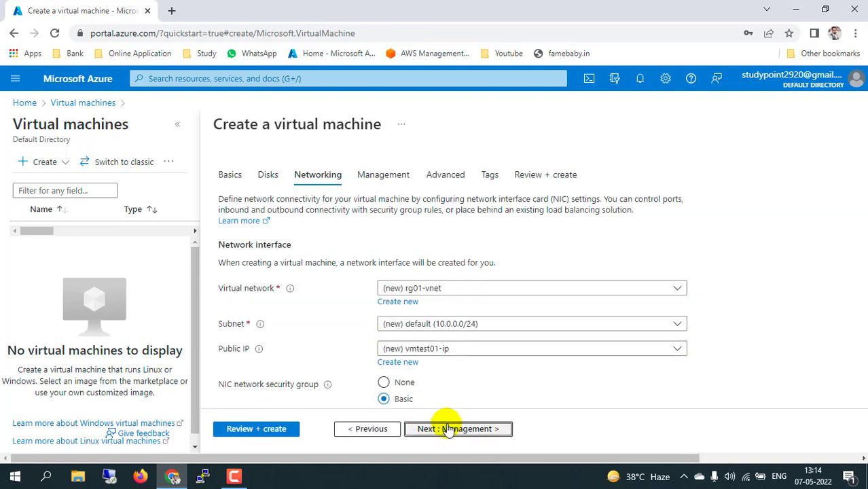
pyautogui.click(447, 429)
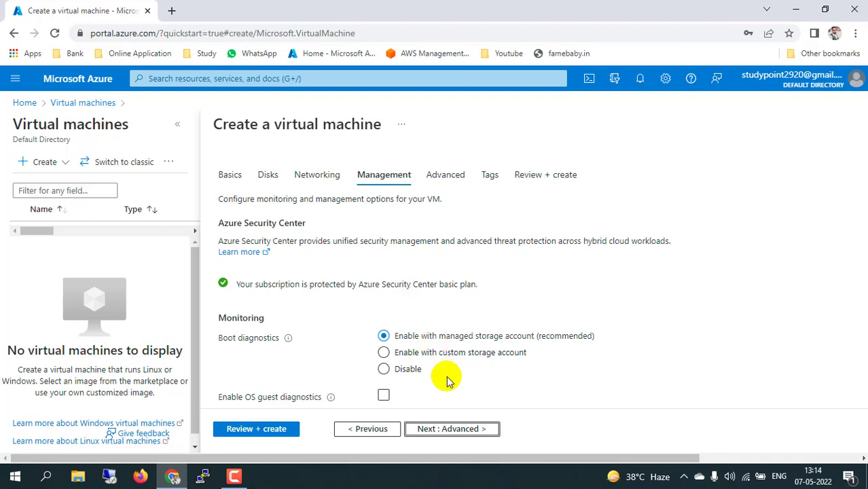
pyautogui.click(440, 429)
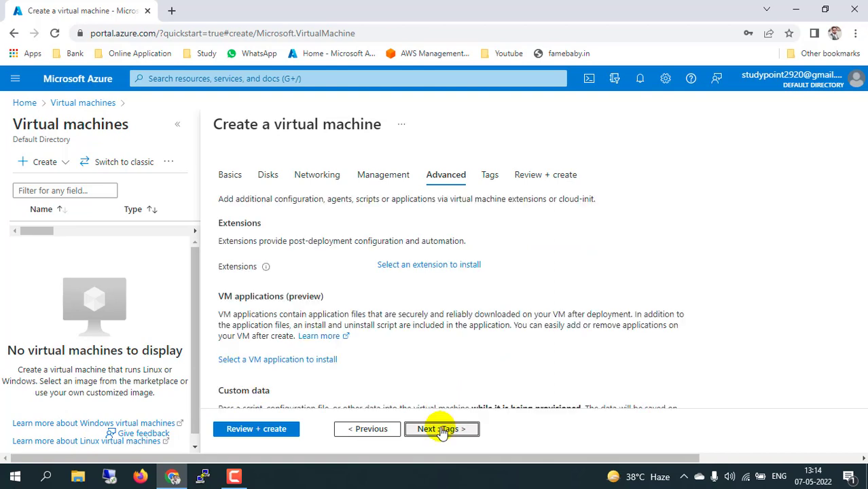
pyautogui.click(441, 431)
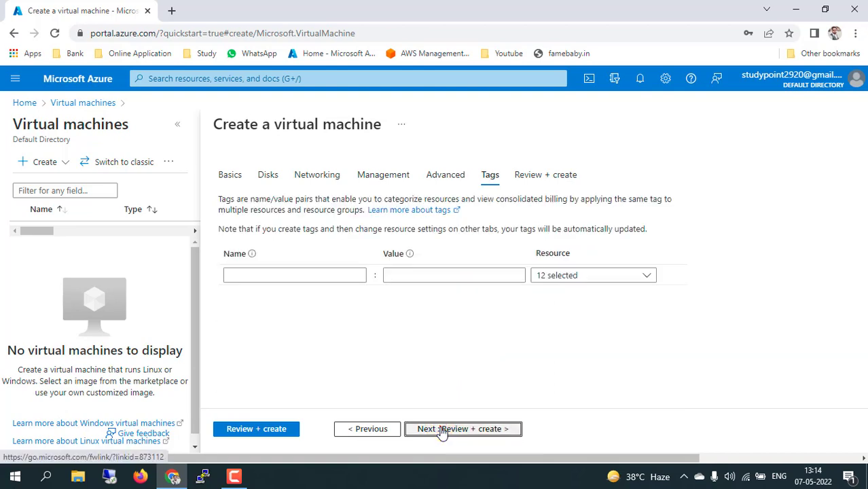
pyautogui.click(440, 430)
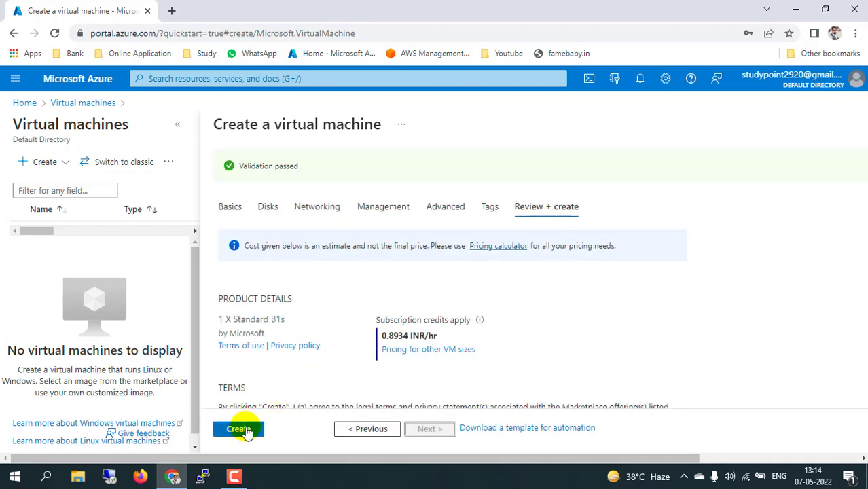
# Create the Standard B1s Windows Server VM and wait for deployment to finish
pyautogui.click(242, 429)
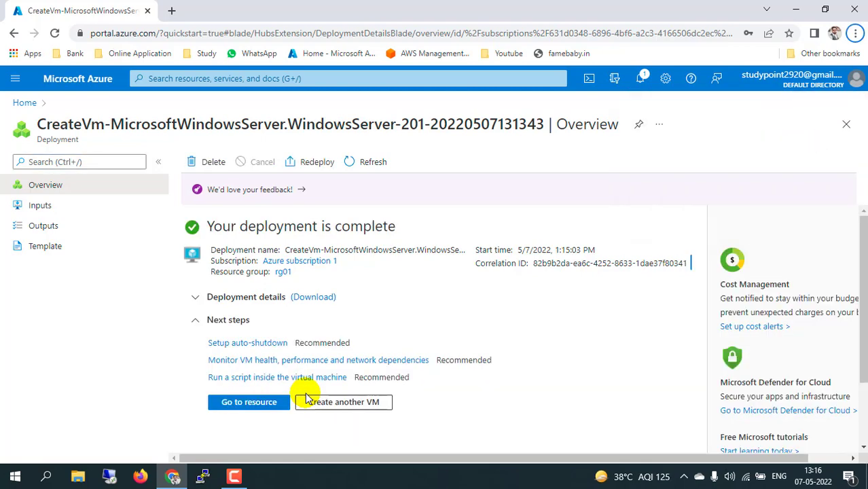
# Open vmtest01, review its overview, and go to its Boot diagnostics
pyautogui.click(251, 403)
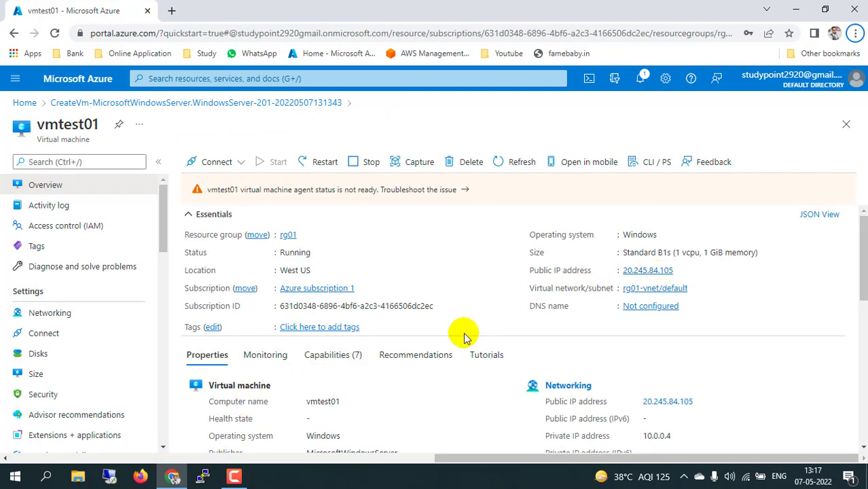
pyautogui.scroll(-5, 389, 372)
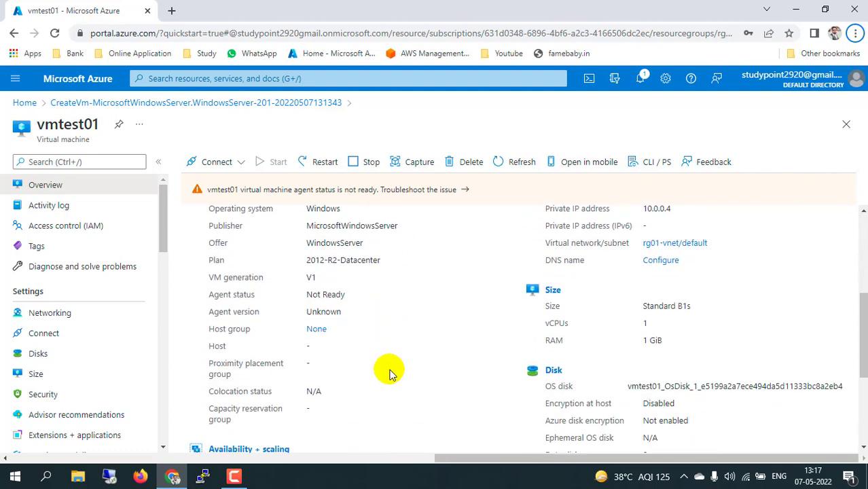
pyautogui.scroll(-3, 389, 372)
pyautogui.scroll(10, 388, 368)
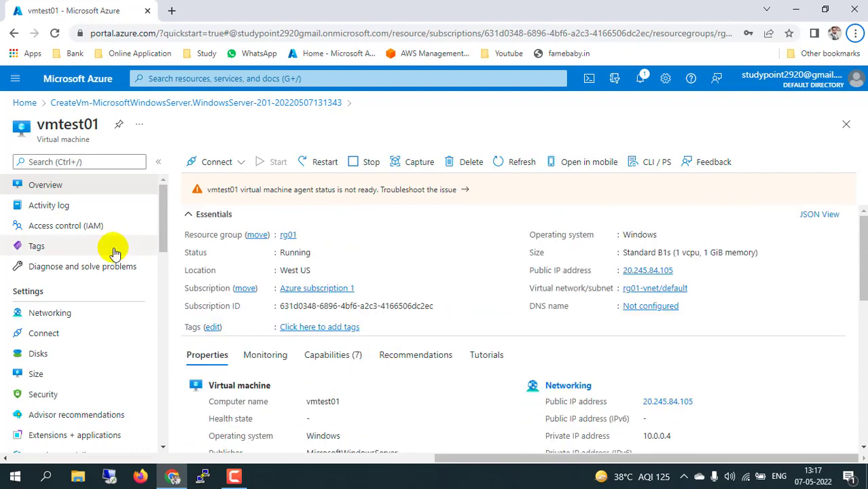
pyautogui.scroll(-3, 77, 402)
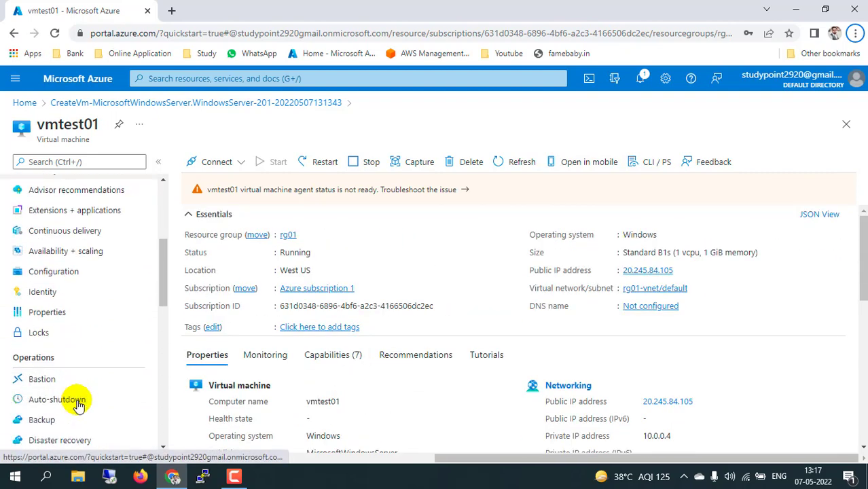
pyautogui.scroll(-5, 78, 404)
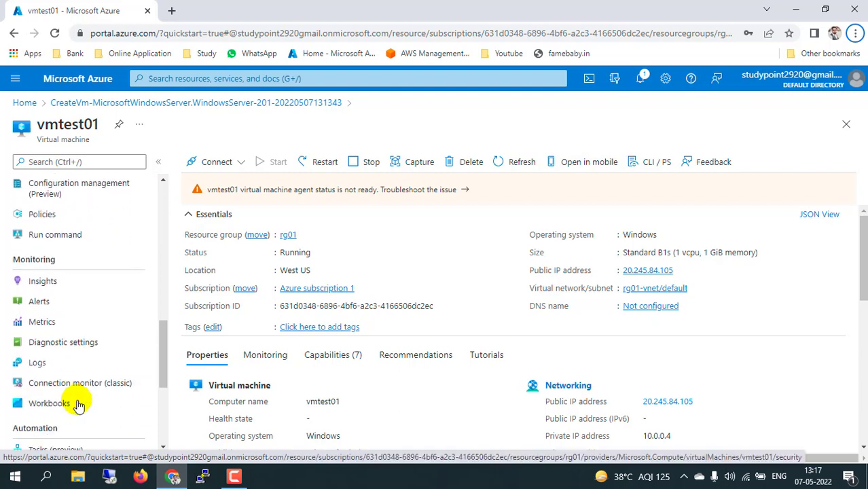
pyautogui.scroll(-1, 79, 405)
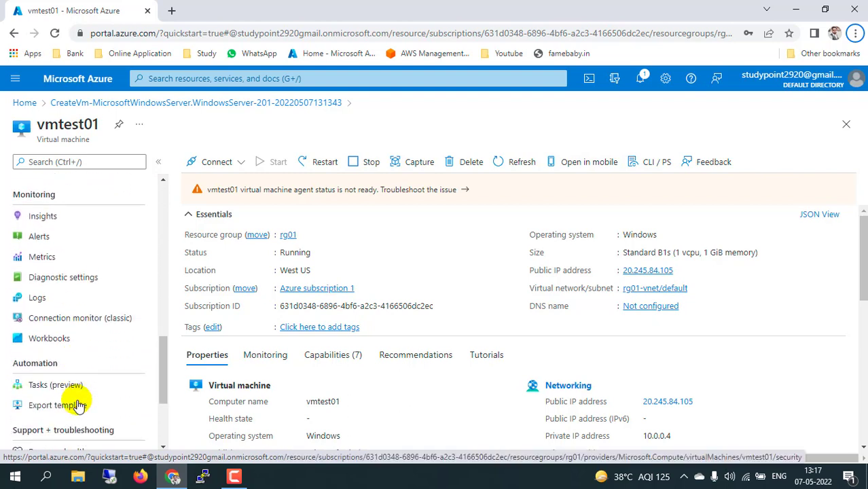
pyautogui.scroll(-3, 79, 405)
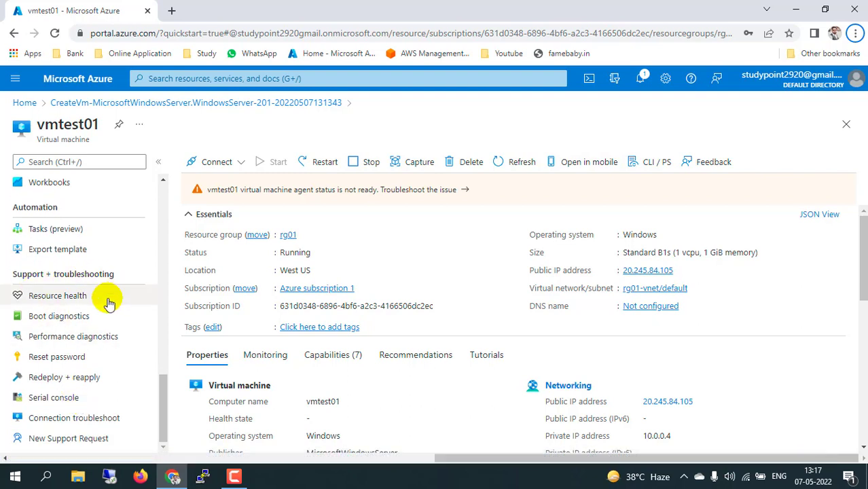
pyautogui.click(42, 320)
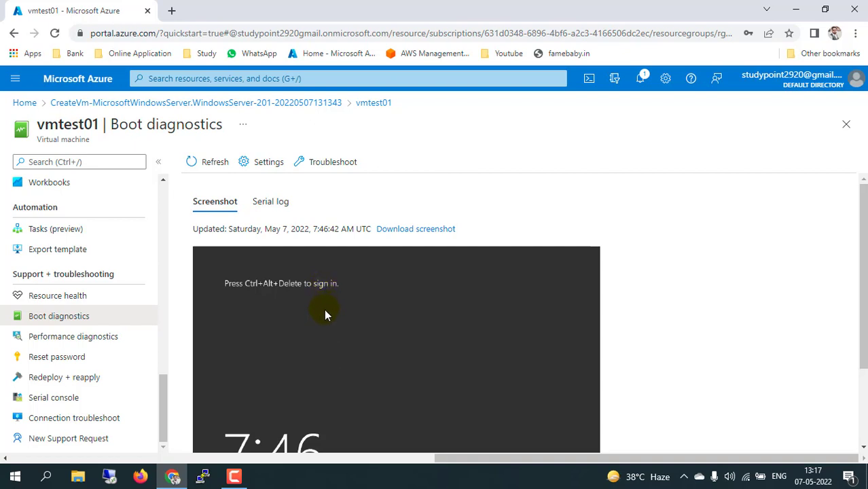
# Compare vmtest01's Serial log and Screenshot views, ending on the sign-in screenshot
pyautogui.scroll(-3, 319, 320)
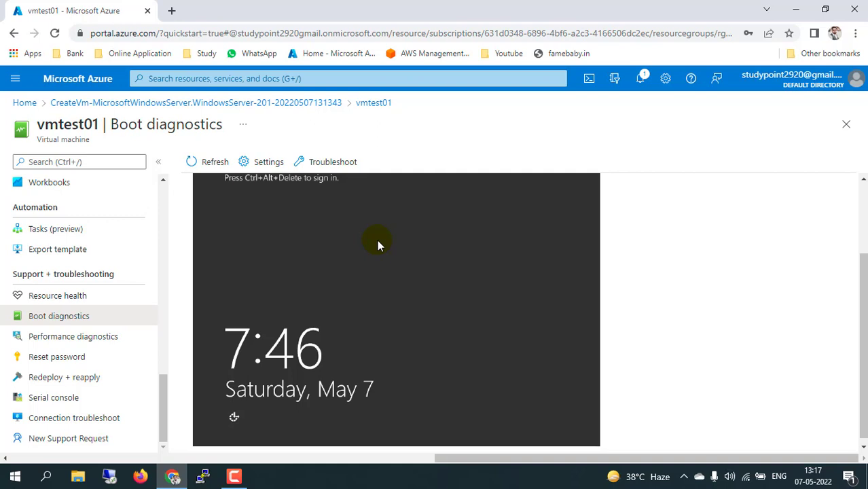
pyautogui.scroll(3, 334, 257)
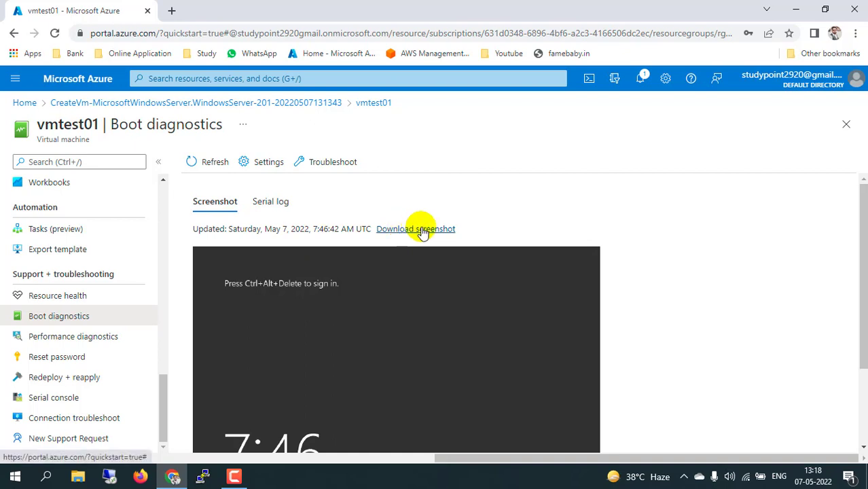
pyautogui.click(267, 203)
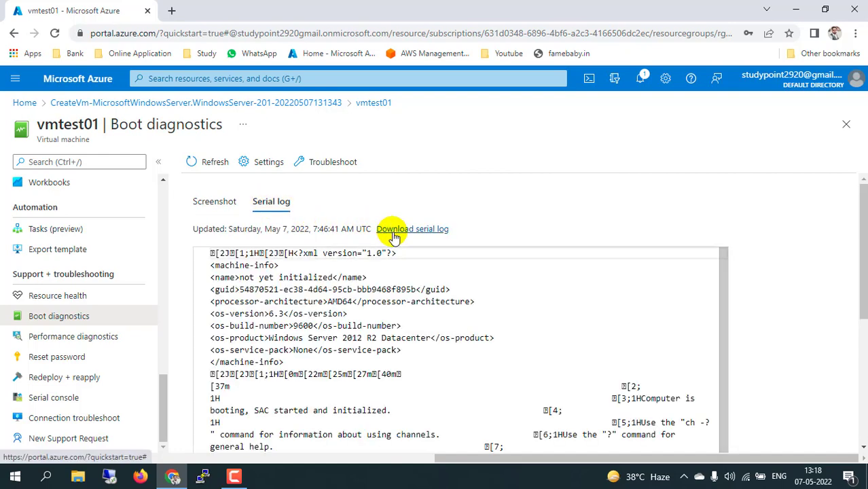
pyautogui.scroll(-1, 379, 356)
pyautogui.scroll(-3, 379, 356)
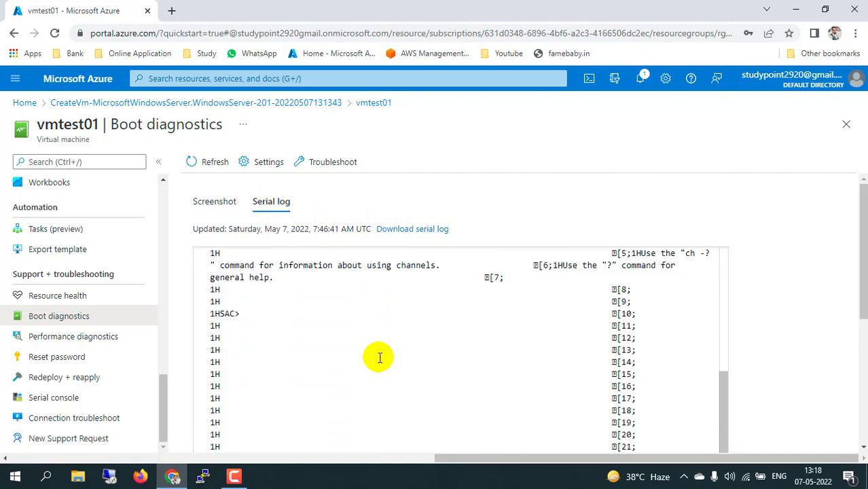
pyautogui.scroll(3, 379, 357)
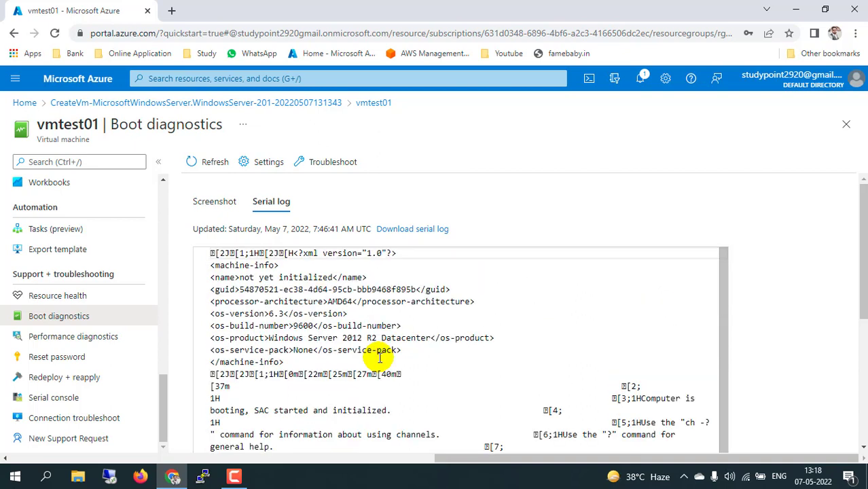
pyautogui.click(216, 202)
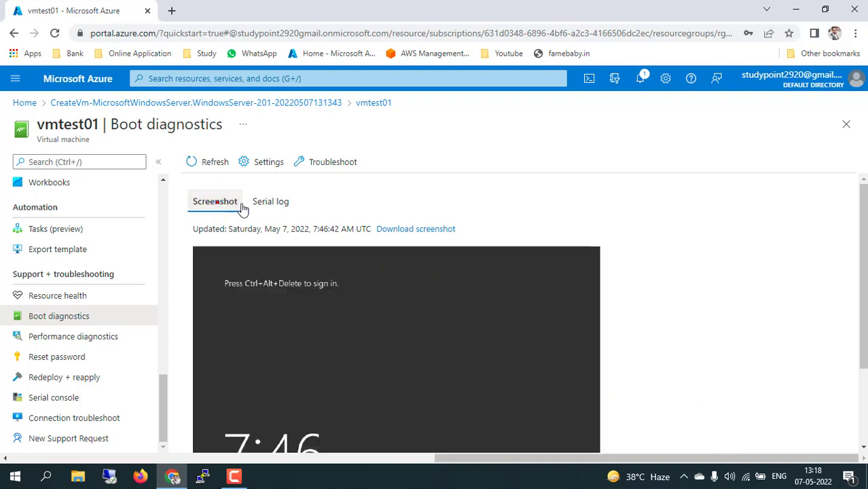
pyautogui.click(277, 205)
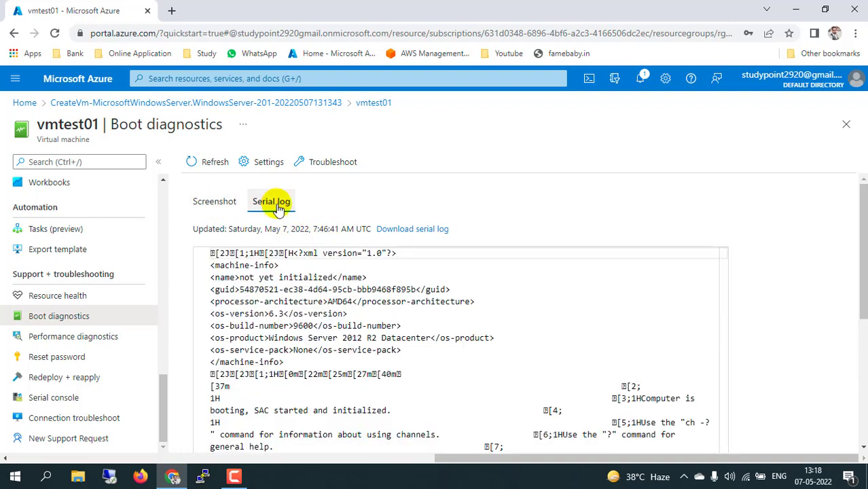
pyautogui.click(217, 201)
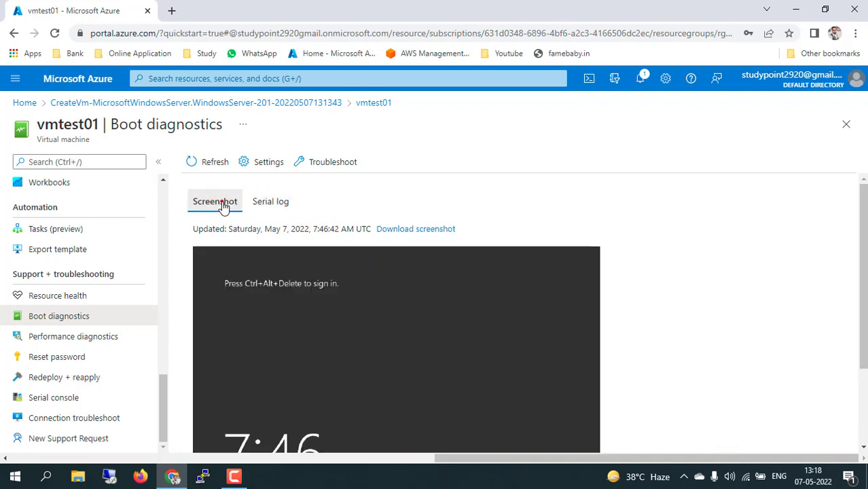
pyautogui.click(267, 163)
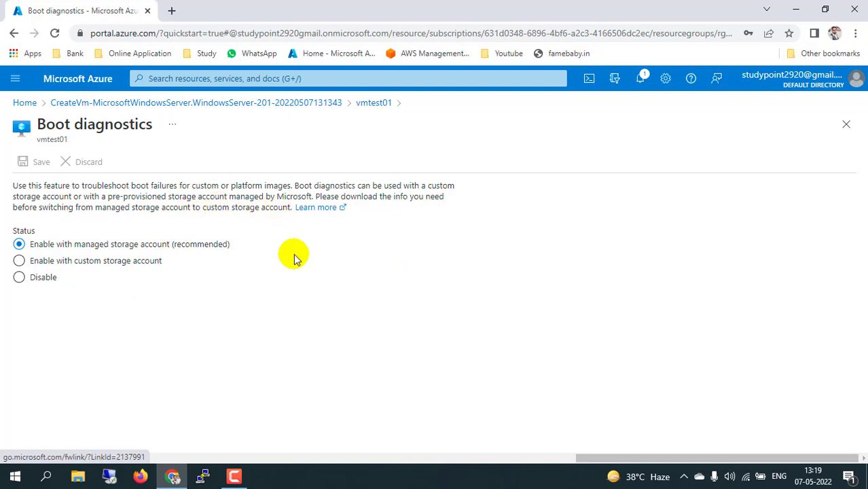
pyautogui.moveTo(171, 247); pyautogui.dragTo(212, 251)
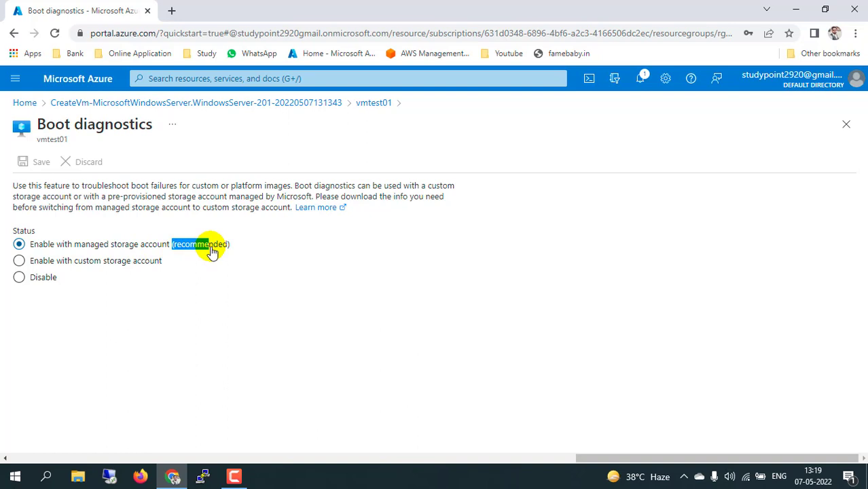
pyautogui.click(114, 264)
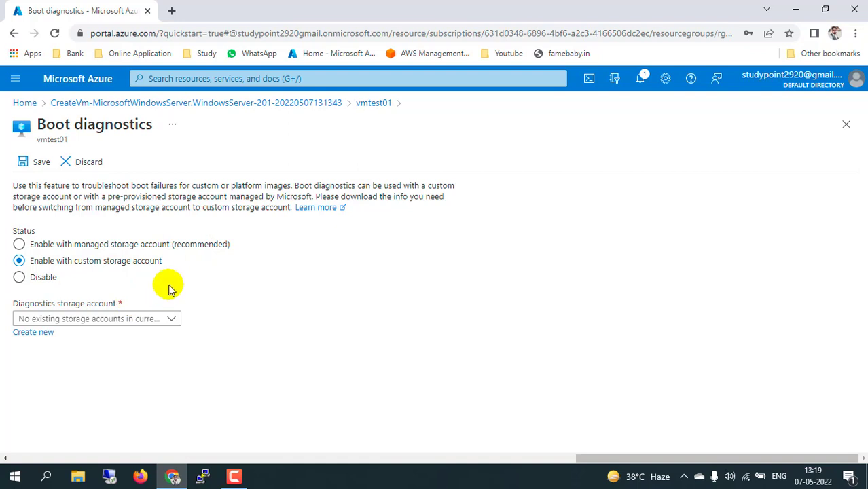
pyautogui.click(134, 246)
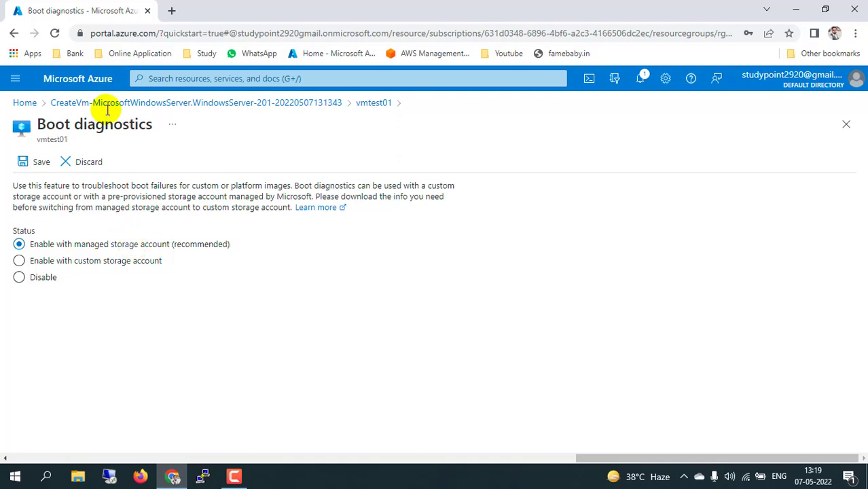
# Discard the boot diagnostics edits and reopen vmtest01 via Home > Virtual machines
pyautogui.click(170, 103)
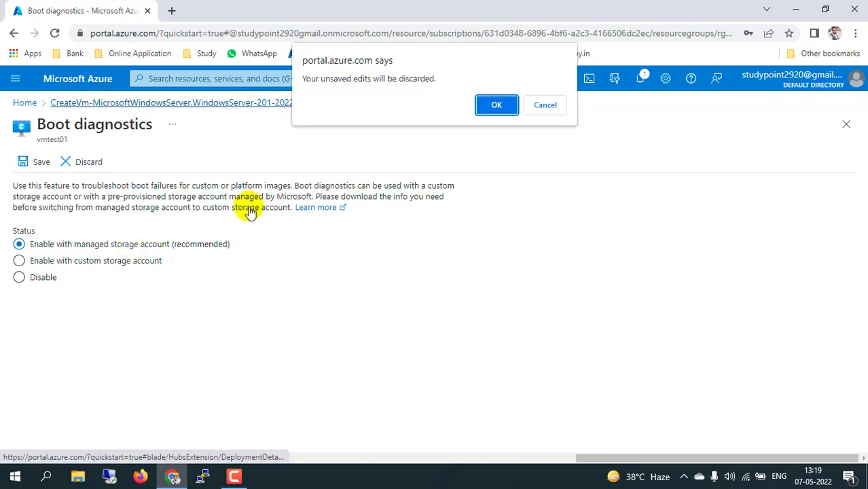
pyautogui.click(504, 108)
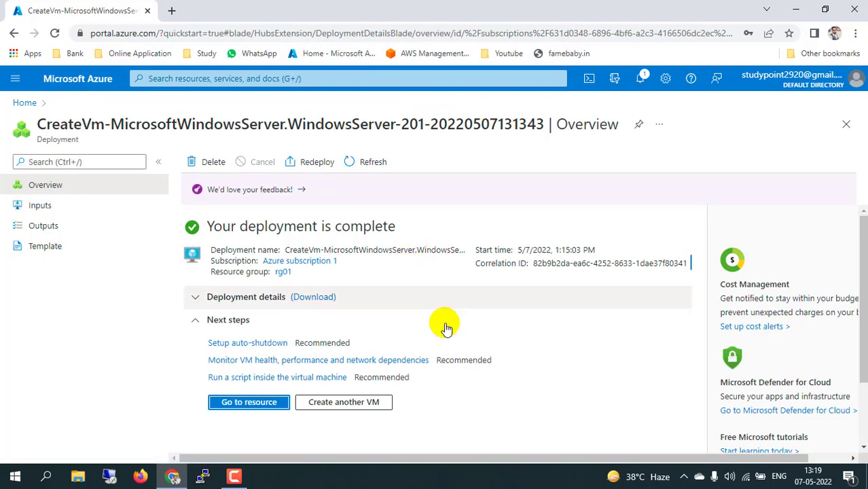
pyautogui.click(251, 402)
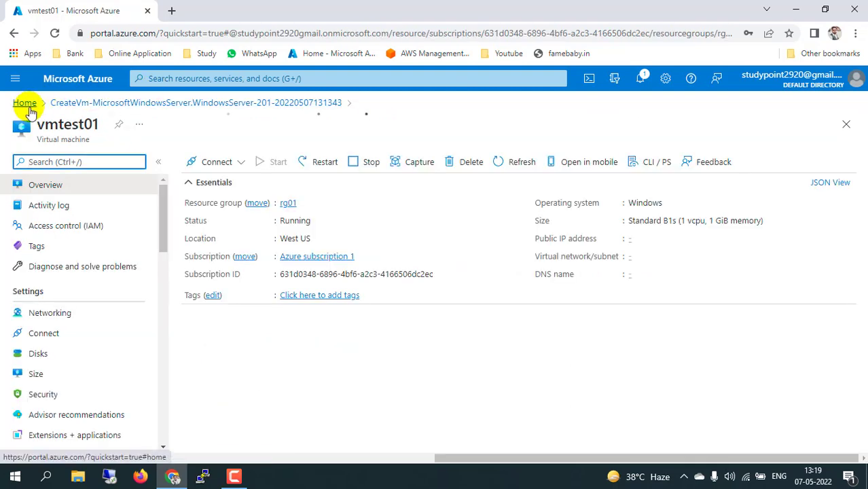
pyautogui.click(25, 103)
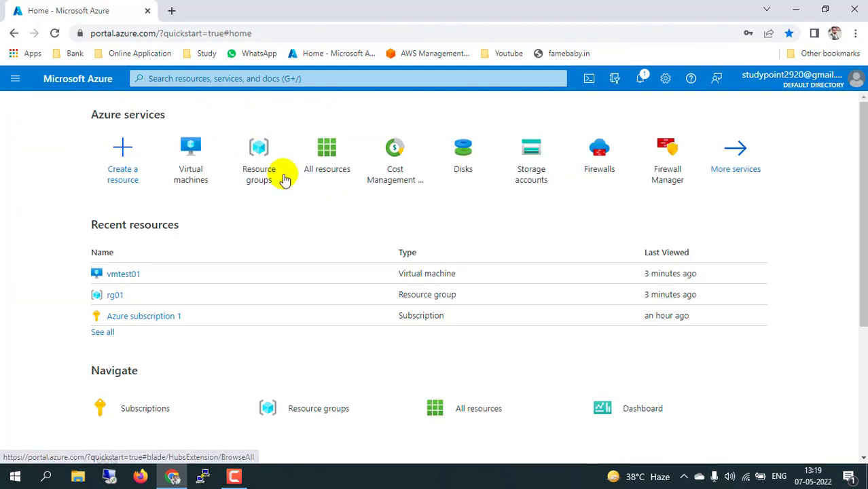
pyautogui.click(191, 180)
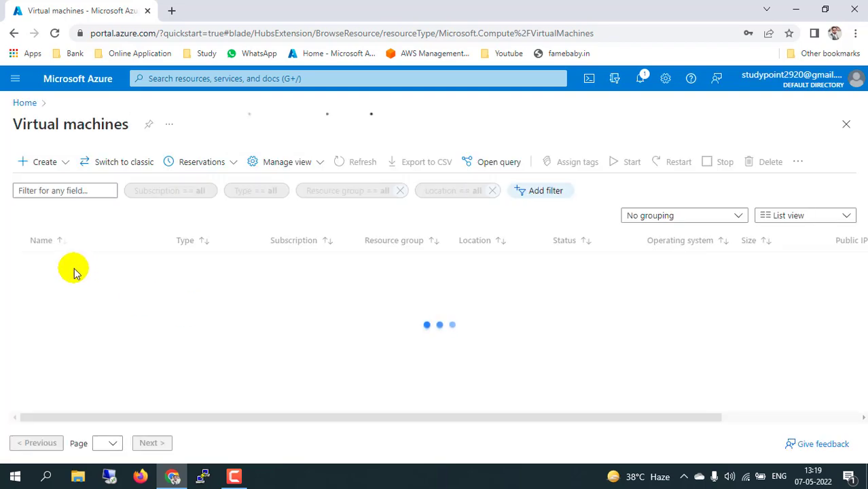
pyautogui.click(64, 265)
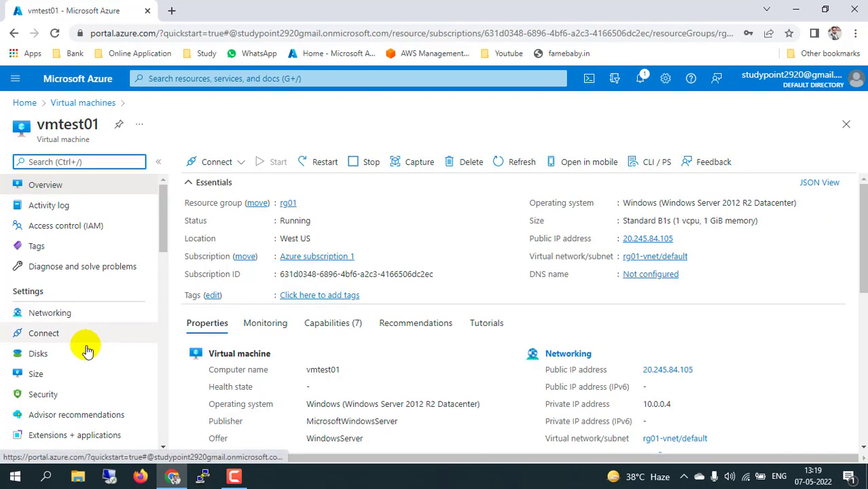
# Open vmtest01's Serial console with the machine list collapsed
pyautogui.scroll(-8, 77, 359)
pyautogui.scroll(-3, 81, 361)
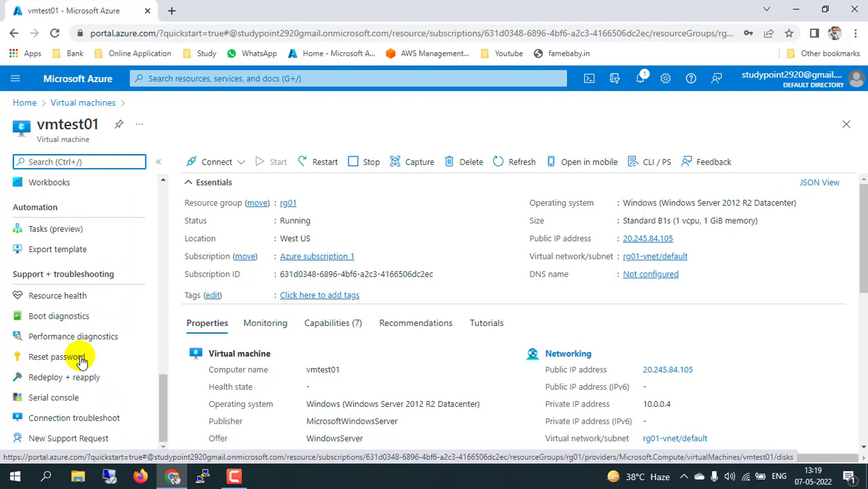
pyautogui.click(52, 399)
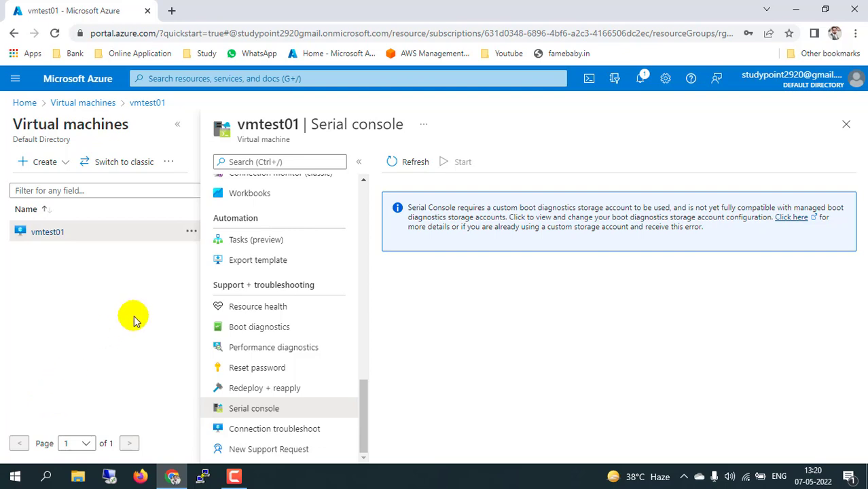
pyautogui.click(178, 130)
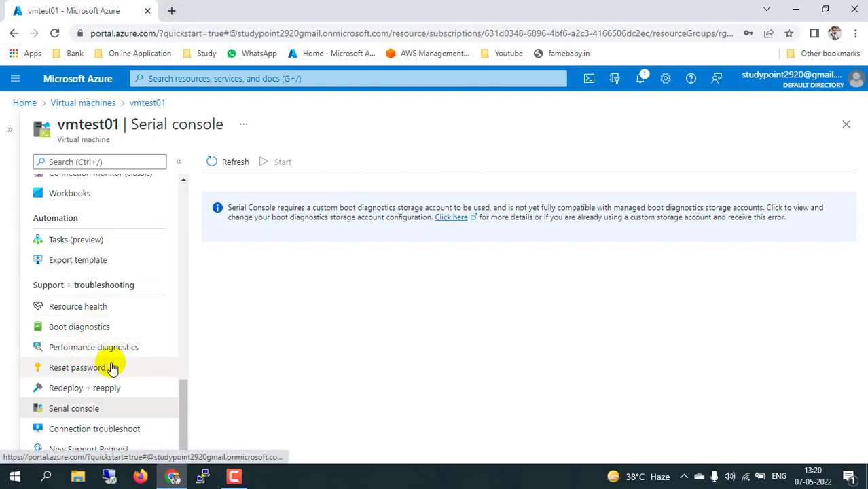
# Switch vmtest01's boot diagnostics to a custom storage account and start creating one
pyautogui.click(97, 329)
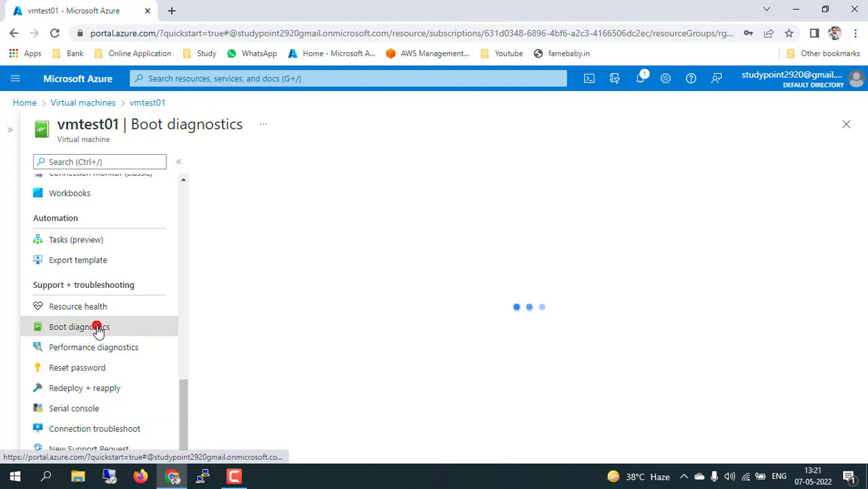
pyautogui.click(294, 164)
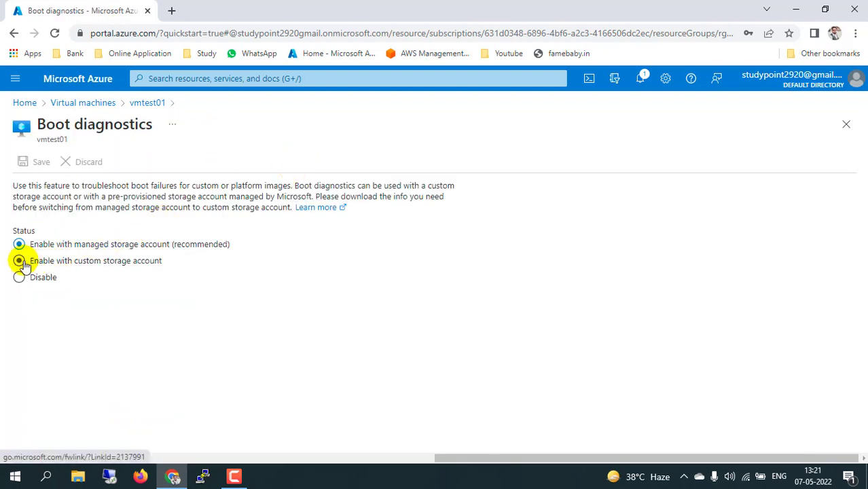
pyautogui.click(20, 261)
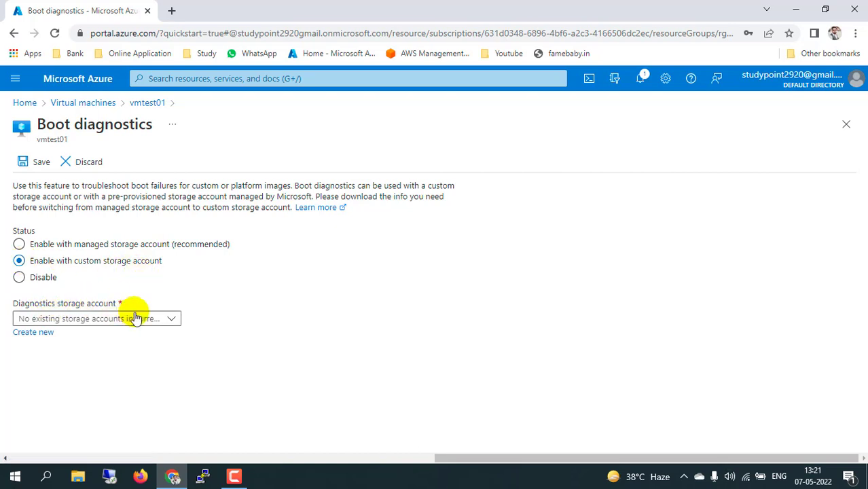
pyautogui.click(157, 320)
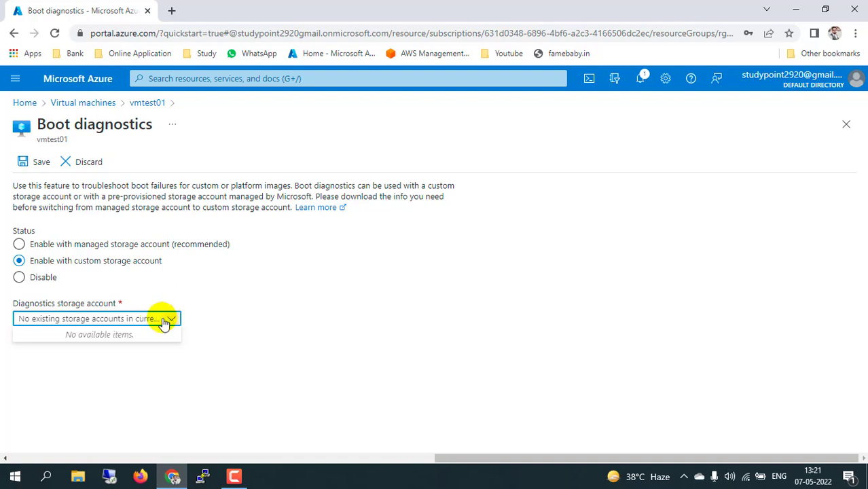
pyautogui.click(206, 378)
pyautogui.click(46, 334)
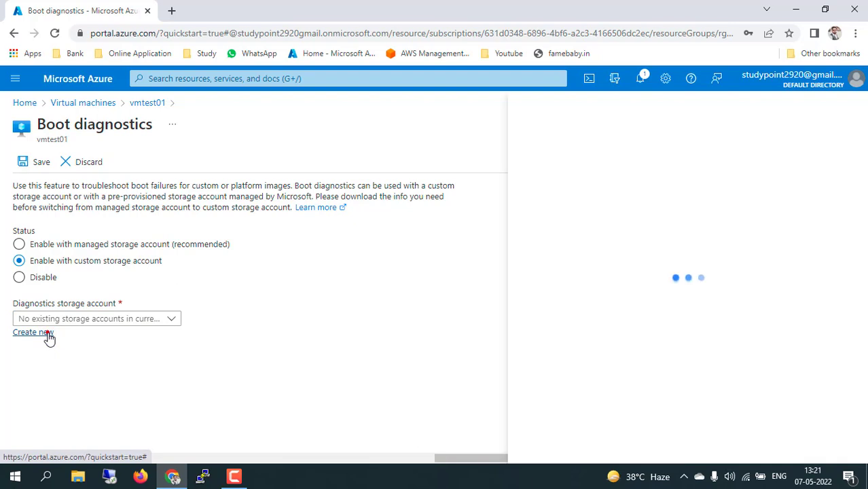
# Name the new storage account test00123 with kind StorageV2 (general purpose v2)
pyautogui.click(48, 334)
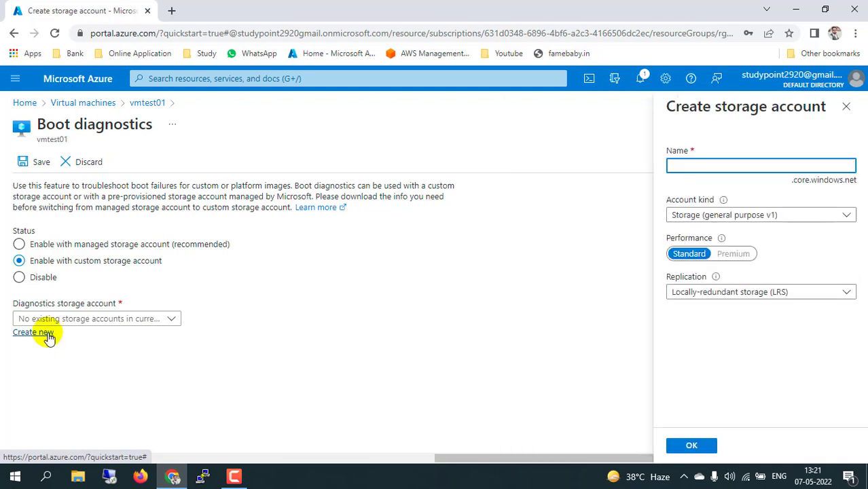
pyautogui.click(680, 165)
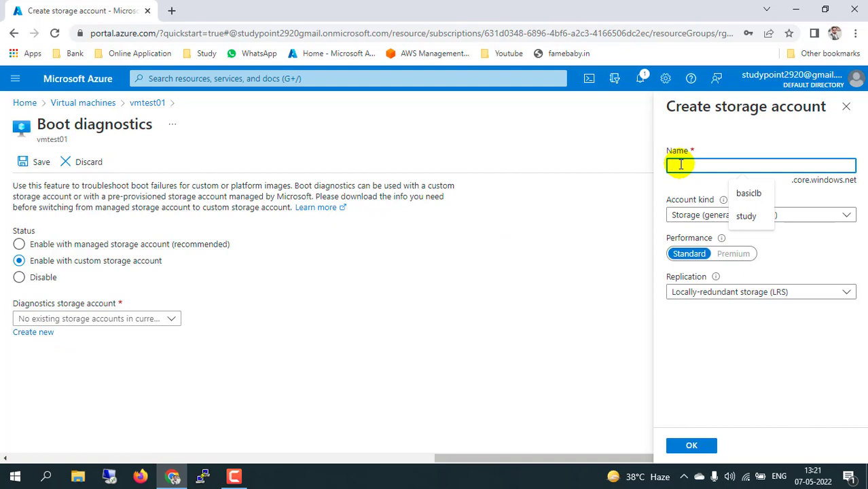
pyautogui.write('serialconsole')
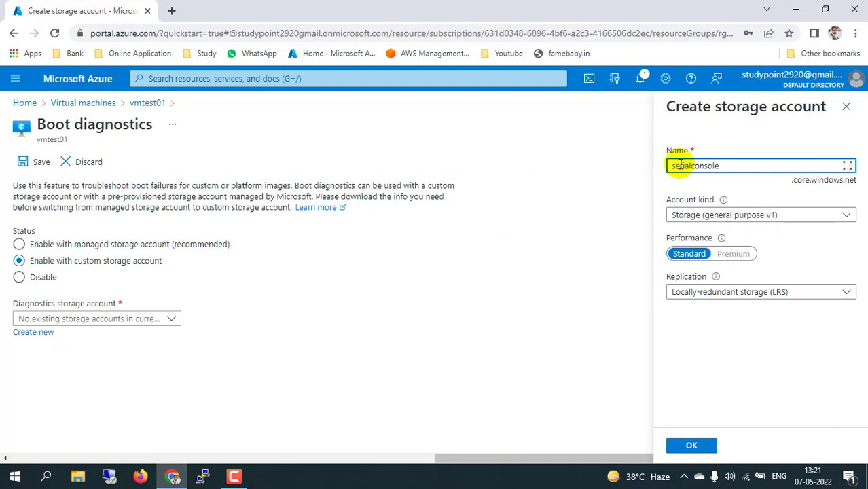
pyautogui.write('storageaccount')
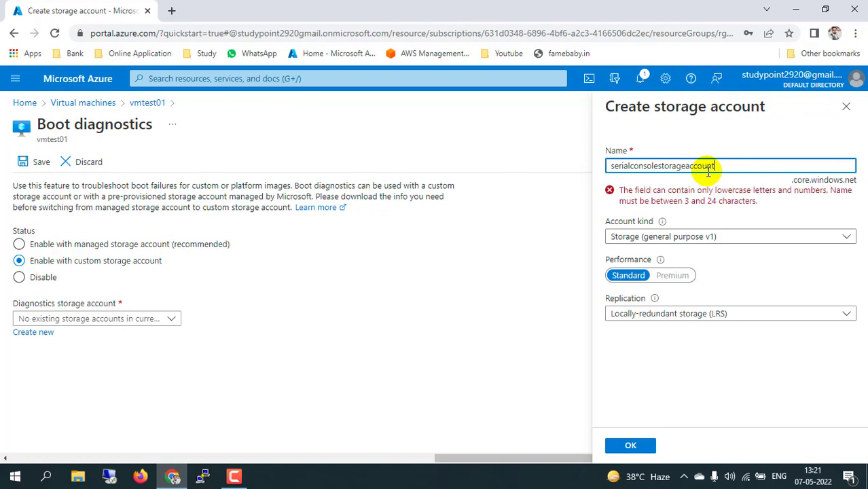
pyautogui.doubleClick(708, 170)
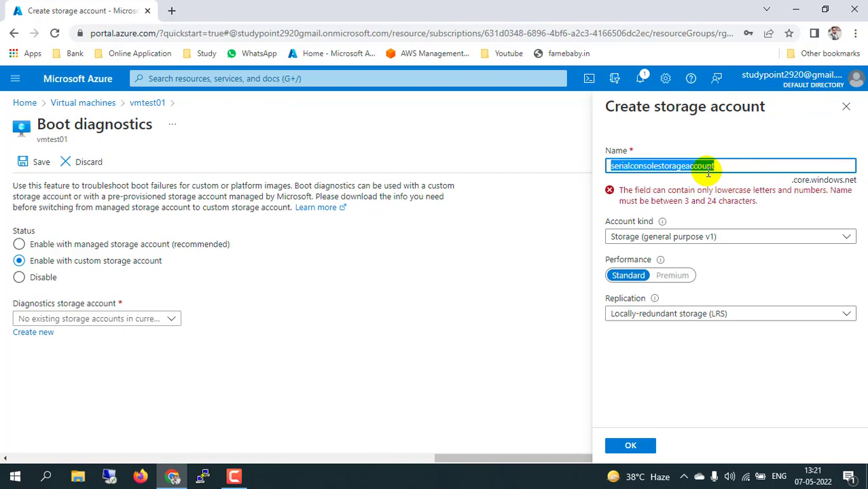
pyautogui.write('test001')
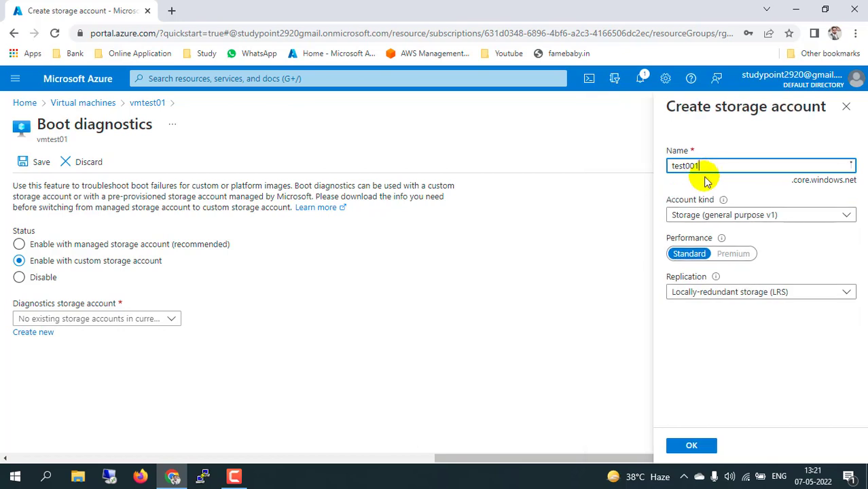
pyautogui.click(671, 167)
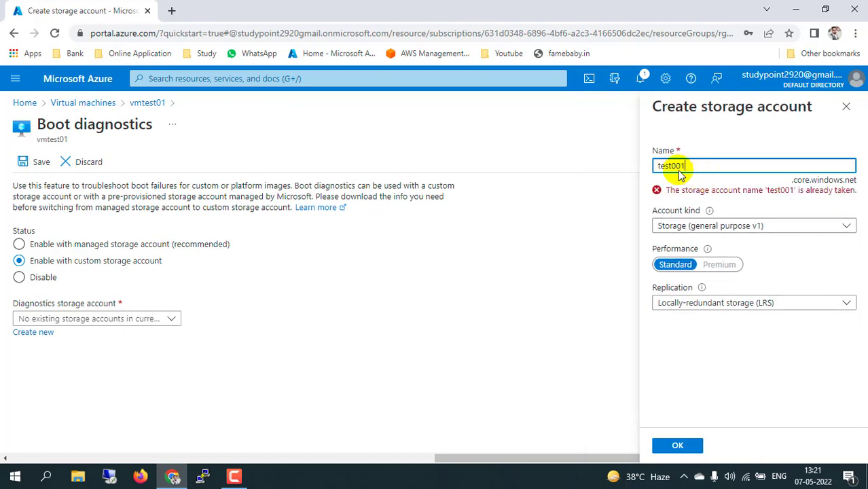
pyautogui.click(678, 166)
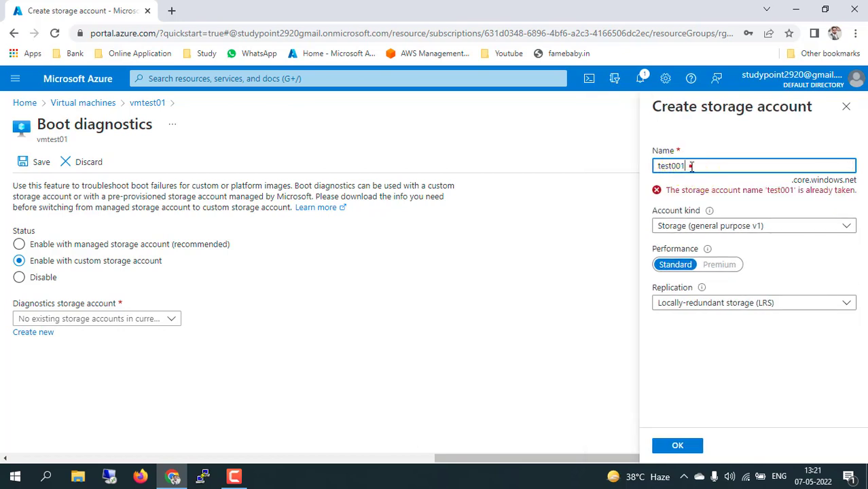
pyautogui.write('23')
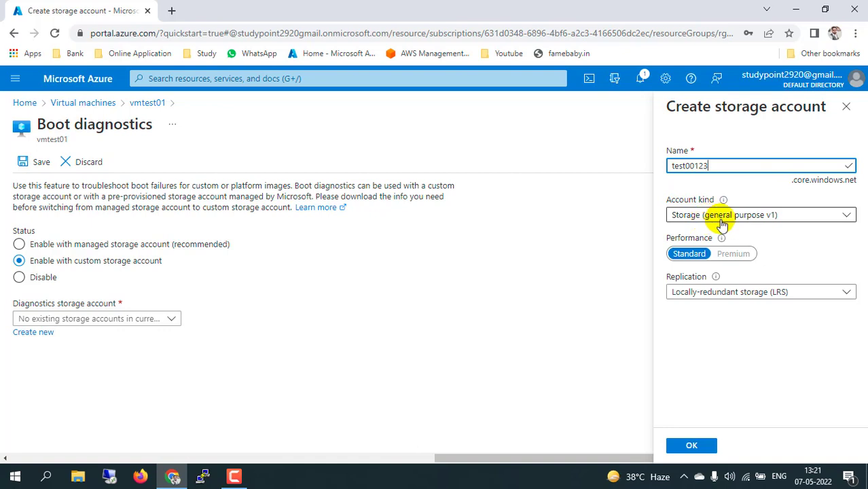
pyautogui.click(752, 218)
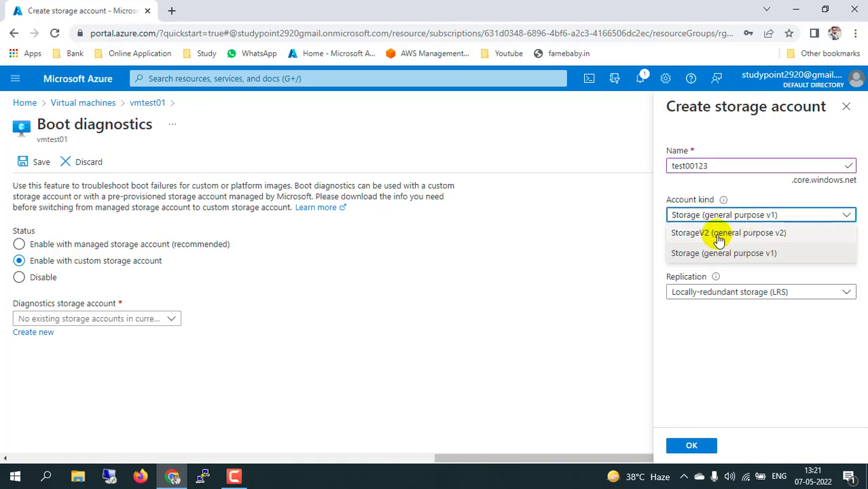
pyautogui.click(727, 235)
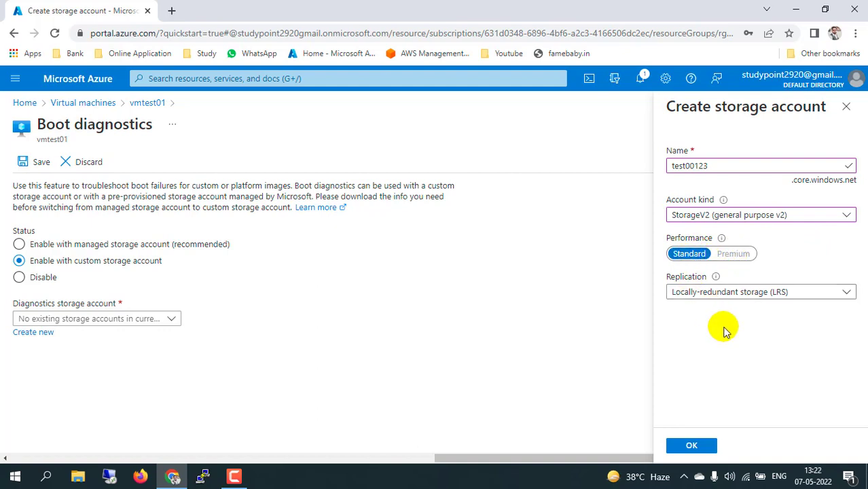
# Create test00123, save the boot diagnostics settings, and confirm success in notifications
pyautogui.click(691, 446)
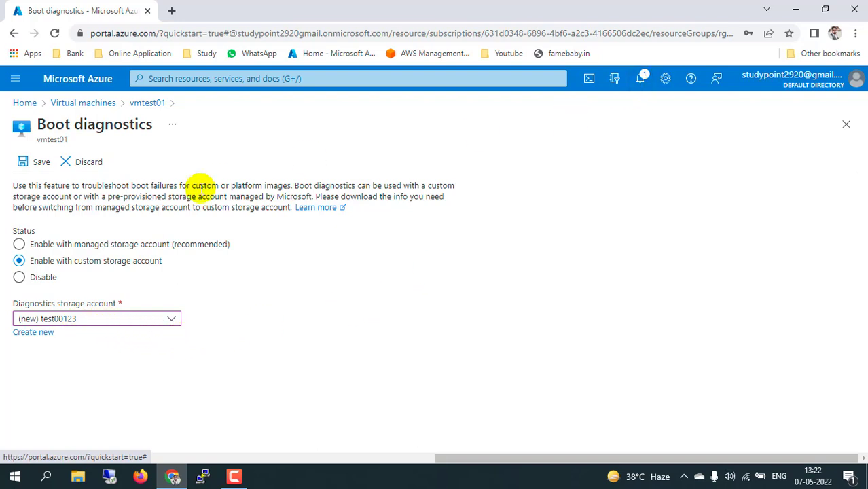
pyautogui.click(24, 161)
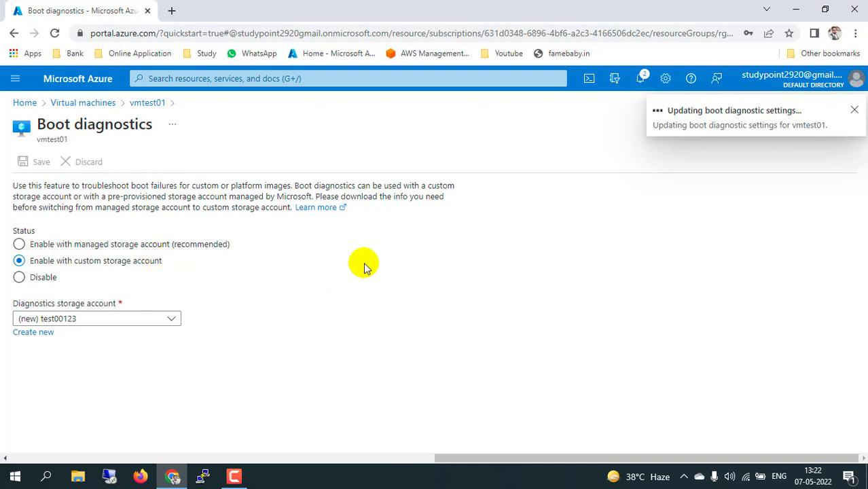
pyautogui.click(640, 79)
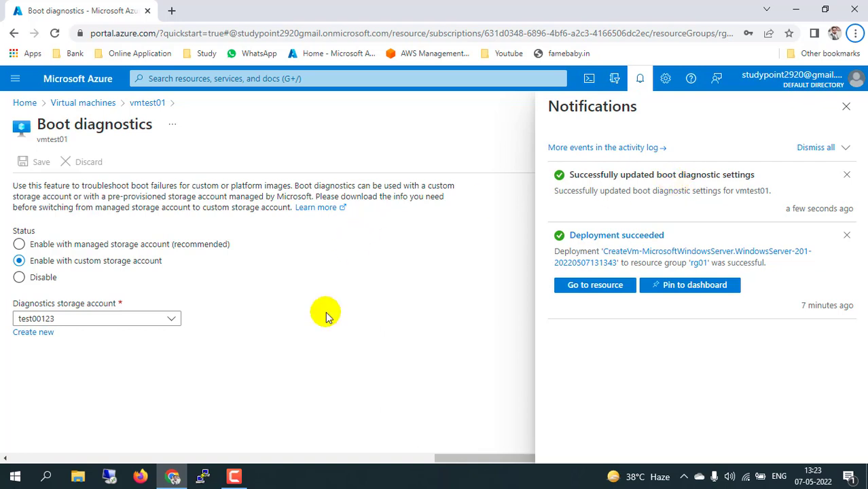
# Reopen vmtest01 from Virtual machines and open the Azure home page in a new tab
pyautogui.click(64, 105)
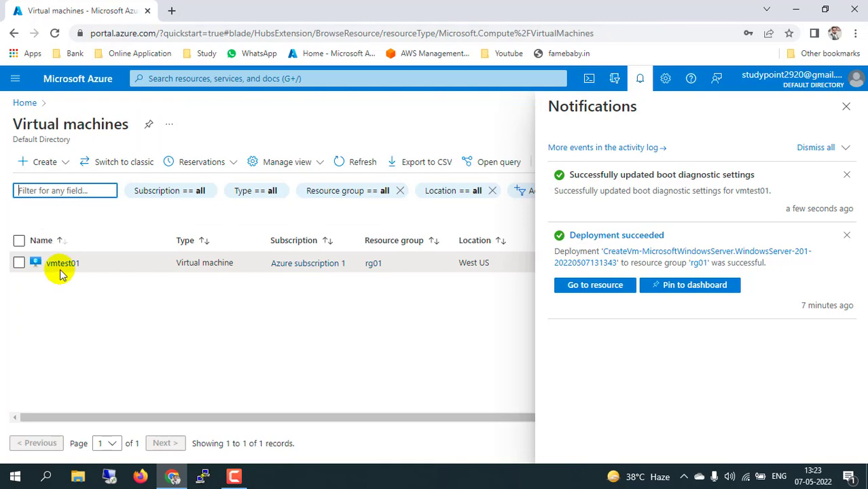
pyautogui.click(60, 269)
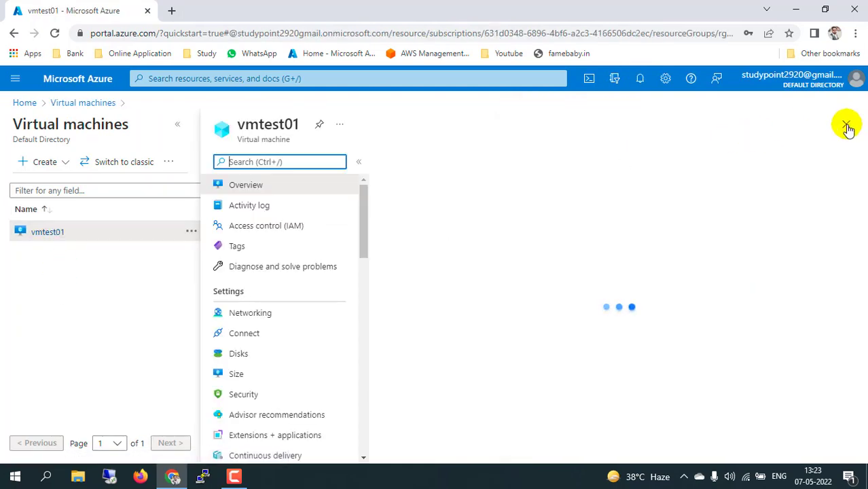
pyautogui.click(846, 126)
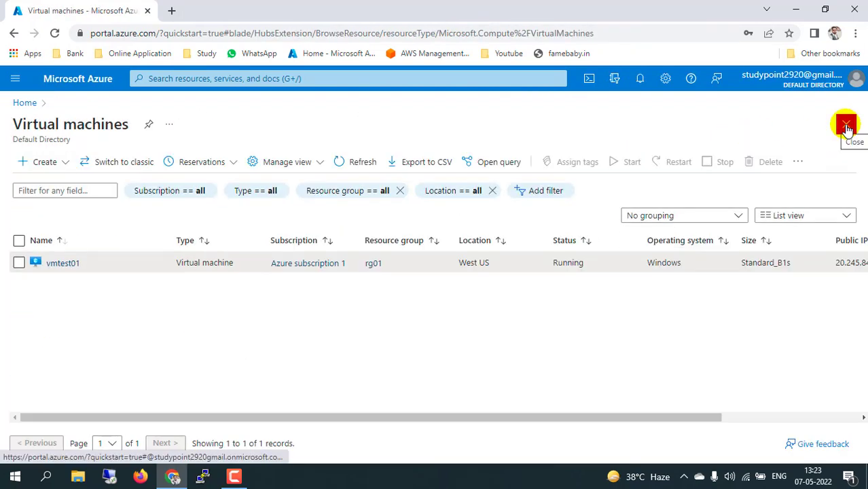
pyautogui.click(61, 268)
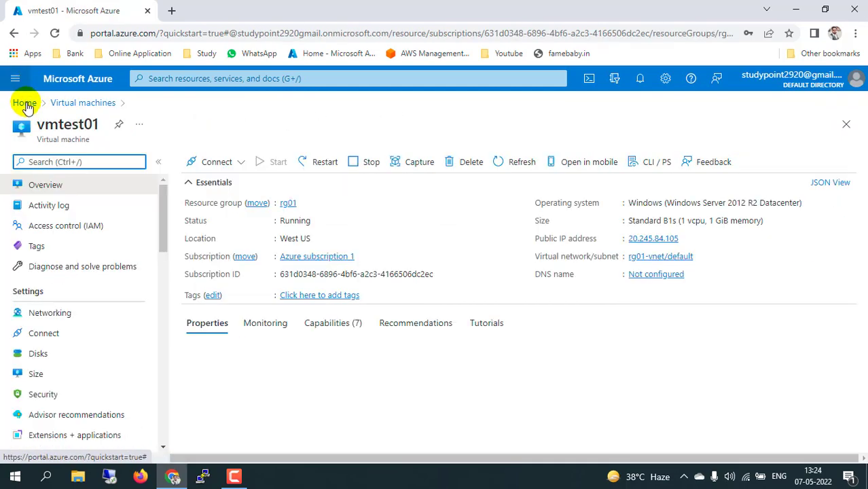
pyautogui.click(24, 103)
pyautogui.click(224, 8)
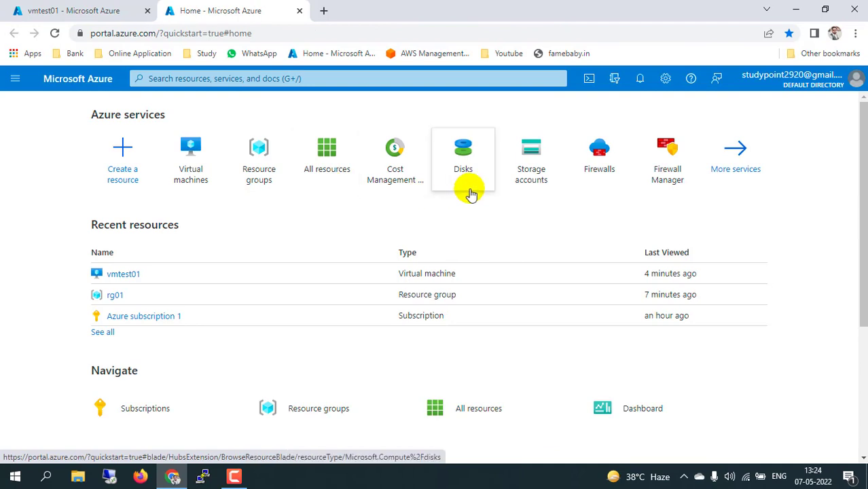
# Open the bootdiagnostics container in storage account test00123, then return to the vmtest01 overview tab
pyautogui.click(531, 166)
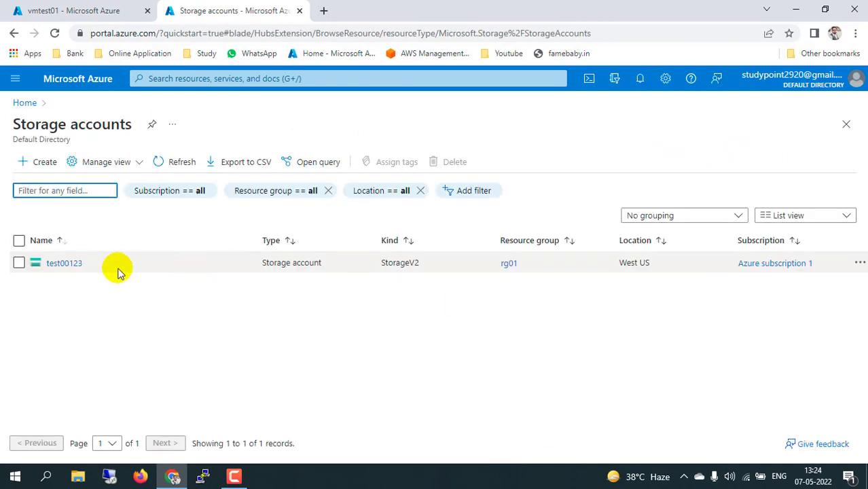
pyautogui.click(71, 262)
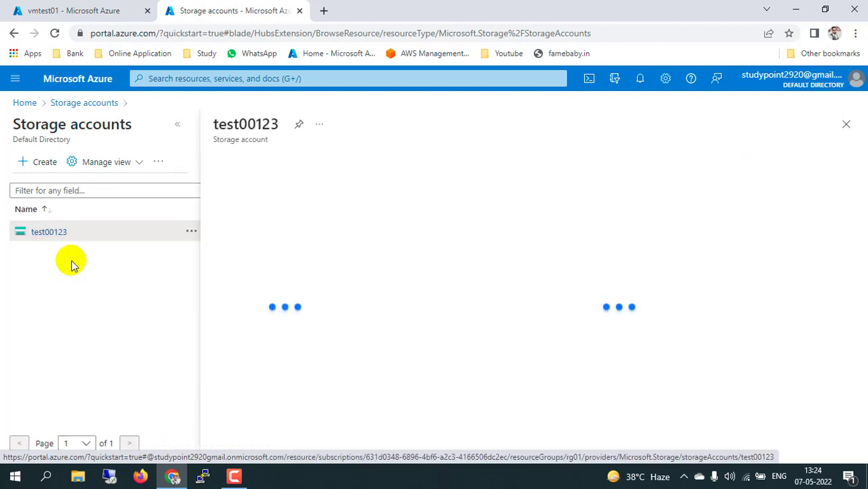
pyautogui.click(175, 129)
pyautogui.click(364, 260)
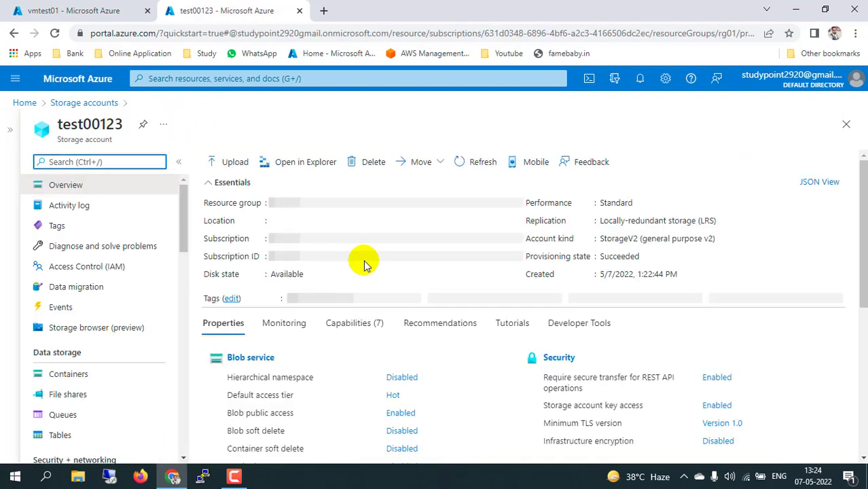
pyautogui.click(54, 382)
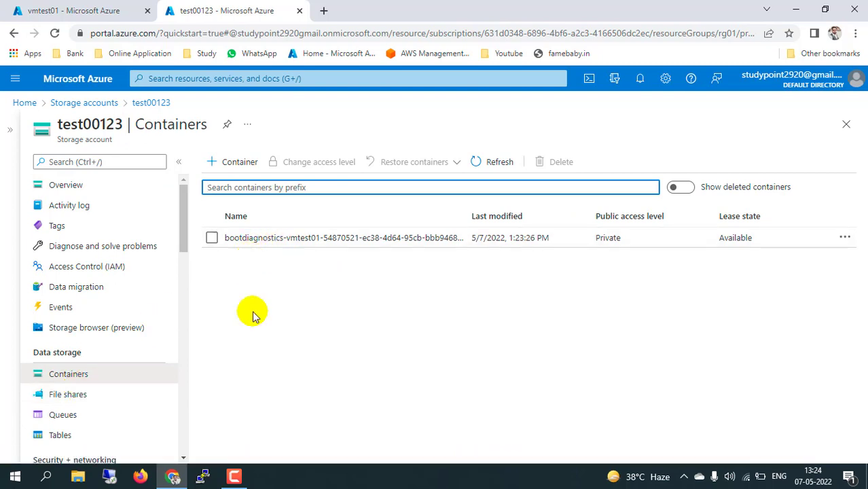
pyautogui.click(266, 241)
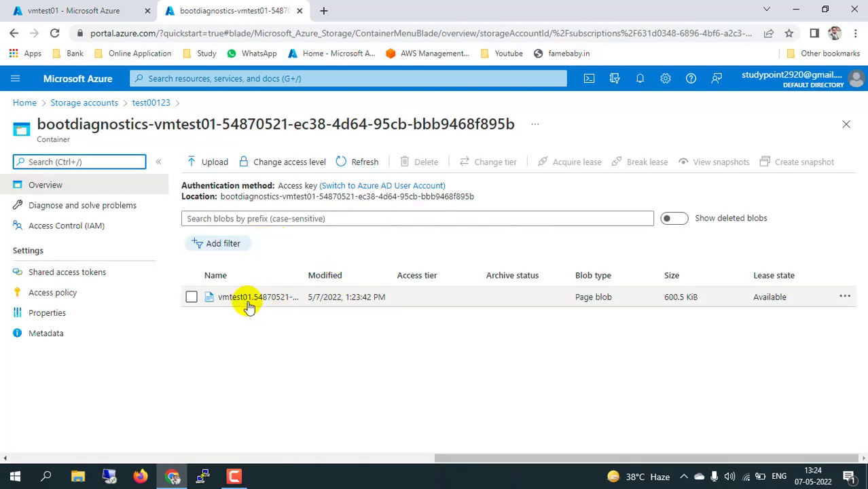
pyautogui.click(100, 9)
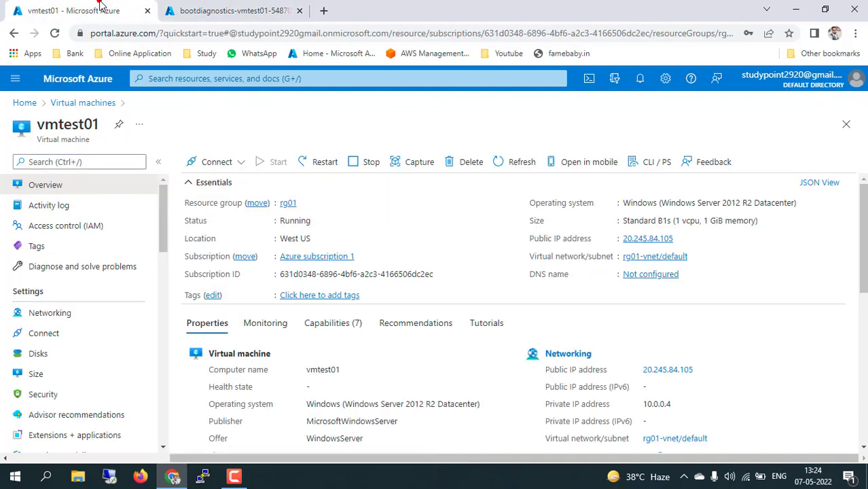
# Open vmtest01's Serial console under Support + troubleshooting and collapse the VM list
pyautogui.scroll(-6, 72, 356)
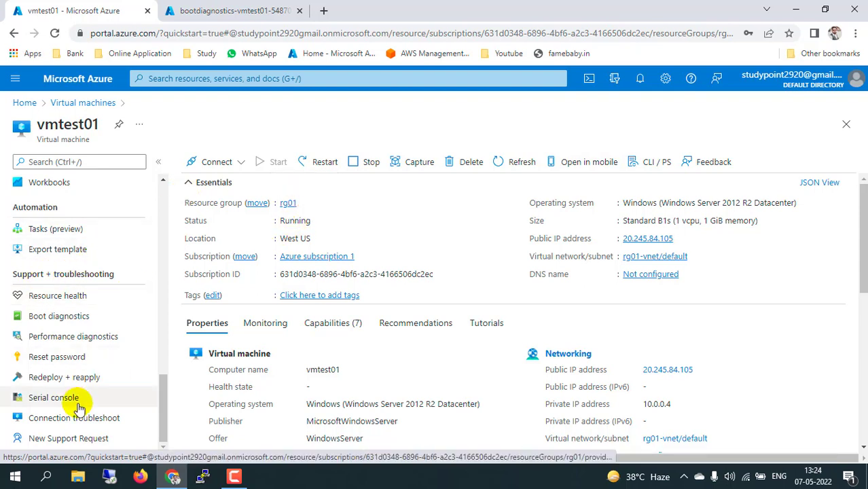
pyautogui.click(47, 399)
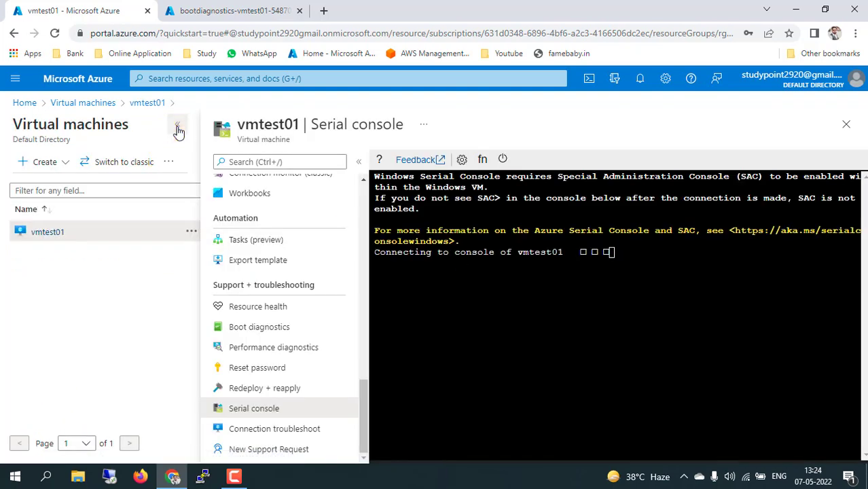
pyautogui.click(177, 124)
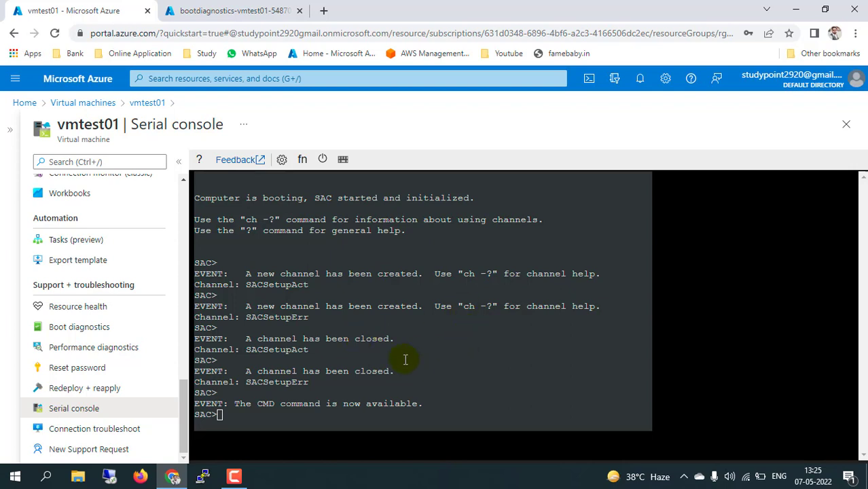
# Start a cmd channel at the SAC> prompt and switch to Cmd0001 to reach the login
pyautogui.write('cmd')
pyautogui.press('Return')
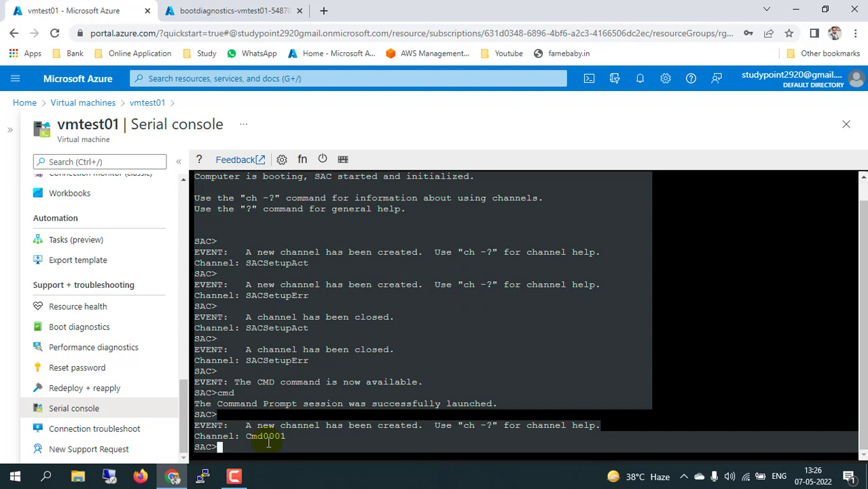
pyautogui.press('Escape')
pyautogui.press('Tab')
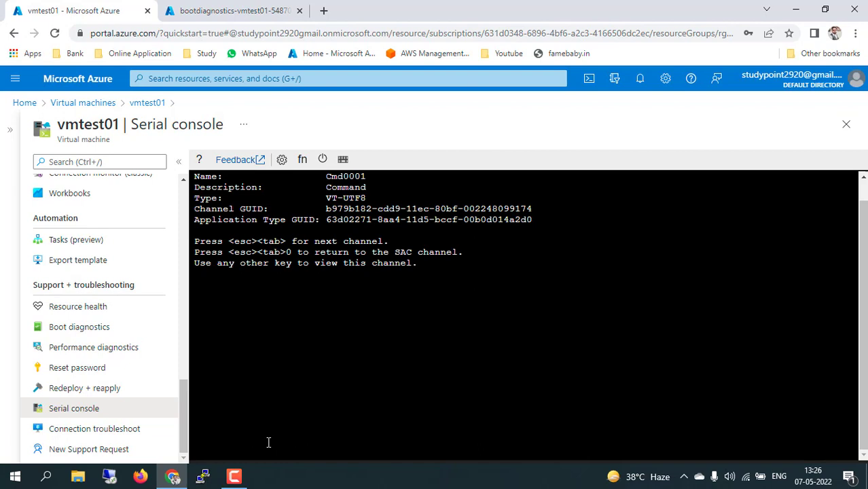
pyautogui.click(345, 182)
pyautogui.press('Return')
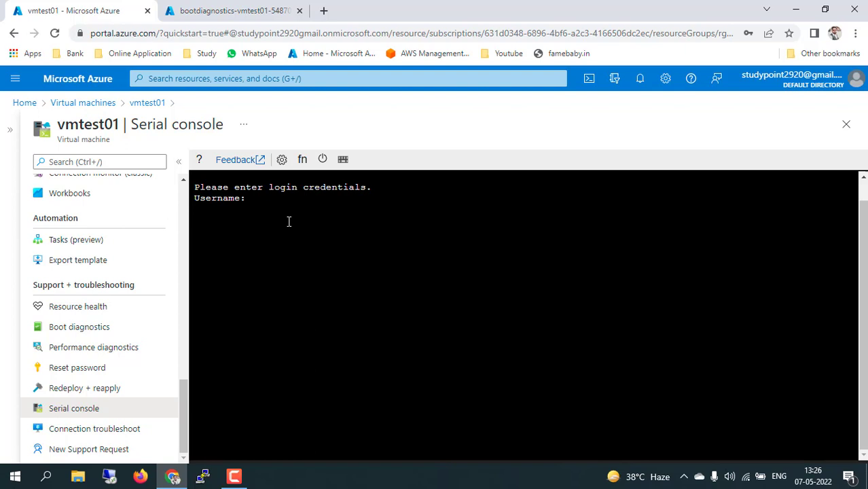
# Sign in to the console with the administrator username, a blank domain and the password
pyautogui.write('study')
pyautogui.press('Return')
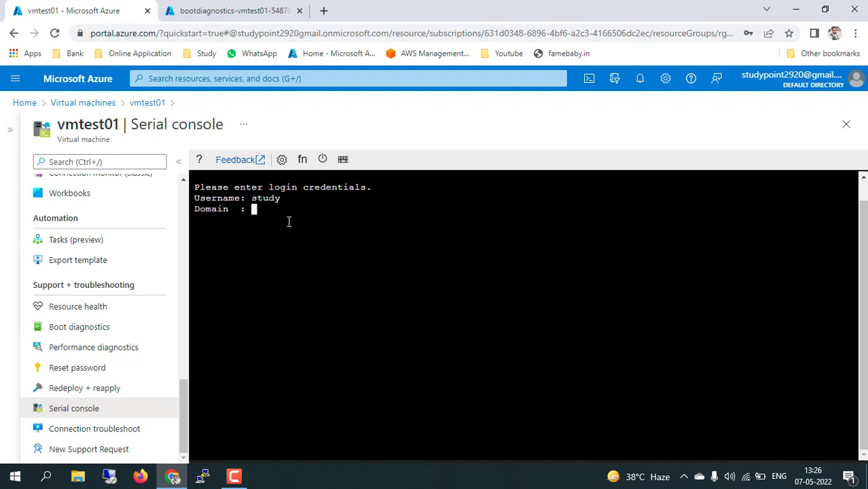
pyautogui.press('Return')
pyautogui.write('********')
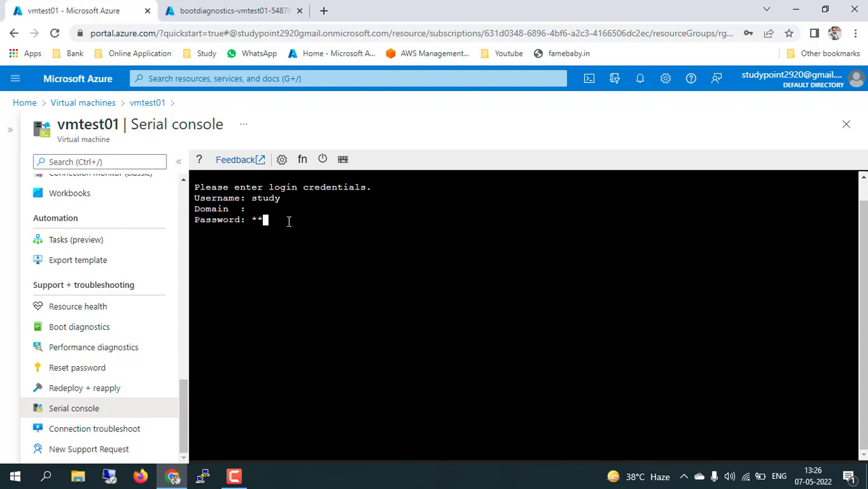
pyautogui.write('****')
pyautogui.press('Return')
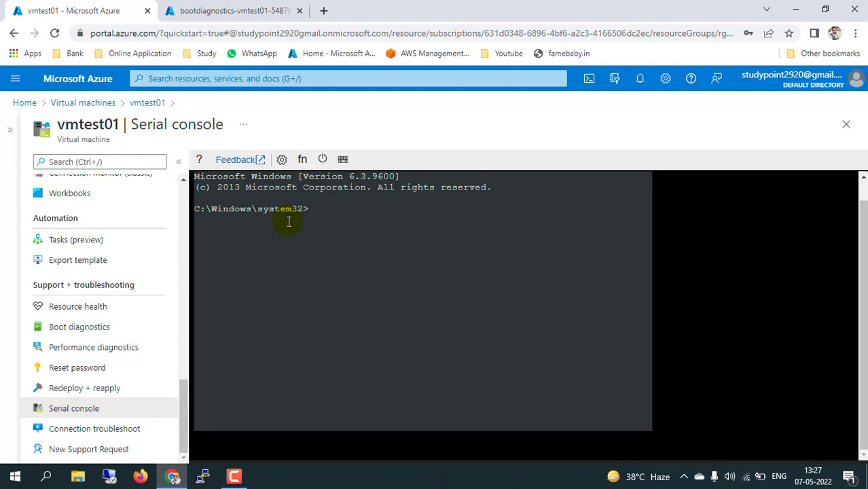
# Run ipconfig and highlight the IPv4 address and subnet mask lines
pyautogui.write('ipconfig')
pyautogui.press('Return')
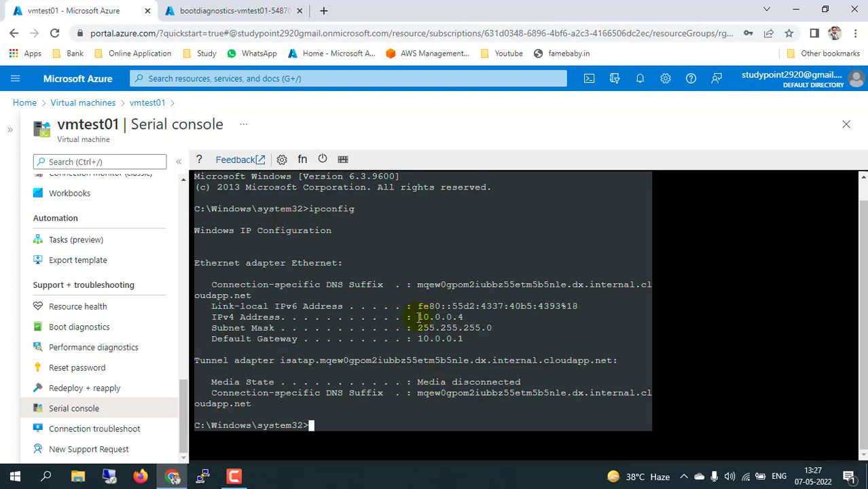
pyautogui.moveTo(417, 316); pyautogui.dragTo(463, 338)
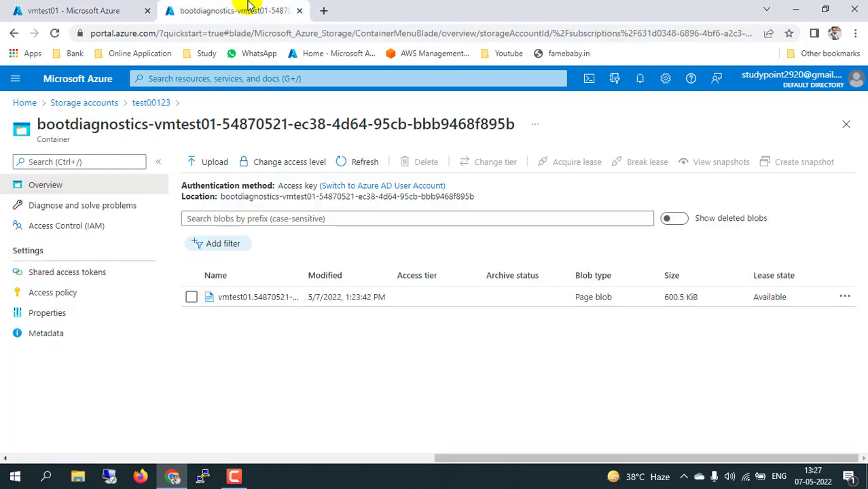
pyautogui.click(234, 10)
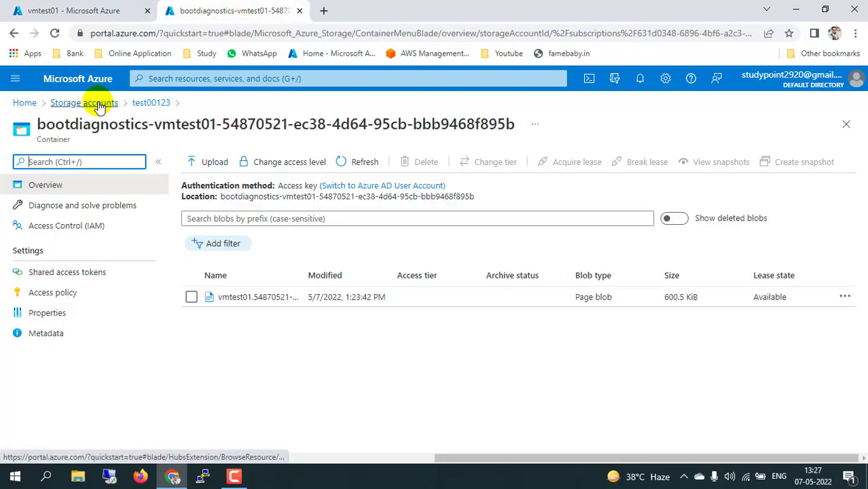
# Open the Azure home page in a third tab and go to Virtual machines
pyautogui.middleClick(32, 109)
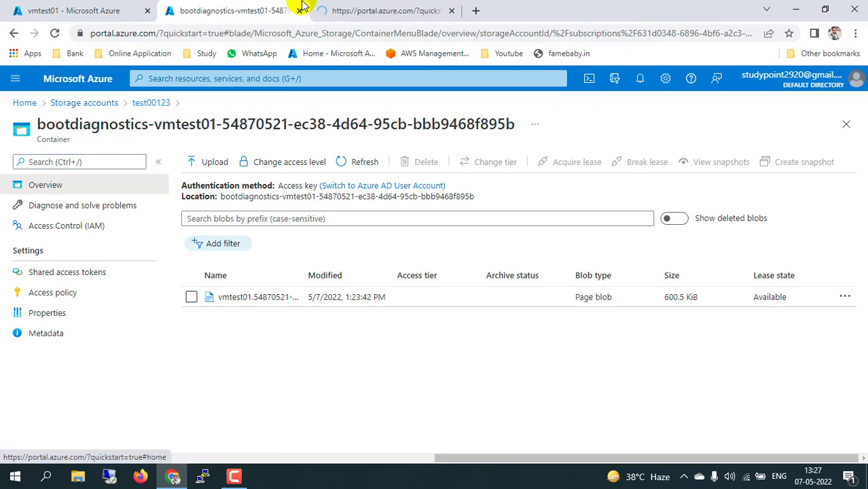
pyautogui.click(351, 8)
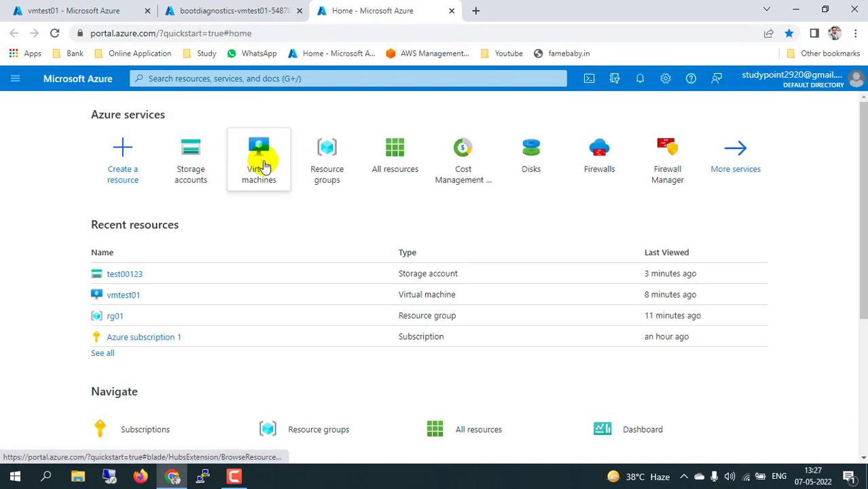
pyautogui.click(263, 162)
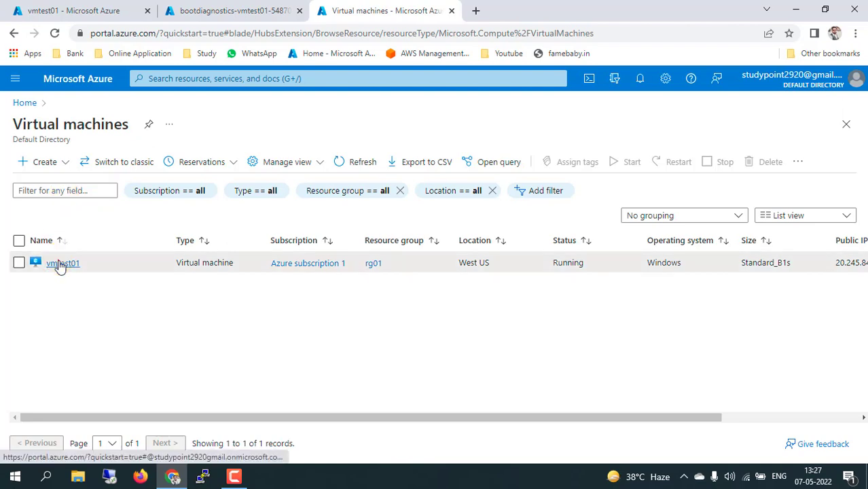
# Open vmtest01 and compare its private IP 10.0.0.4 with the console's ipconfig output
pyautogui.click(59, 263)
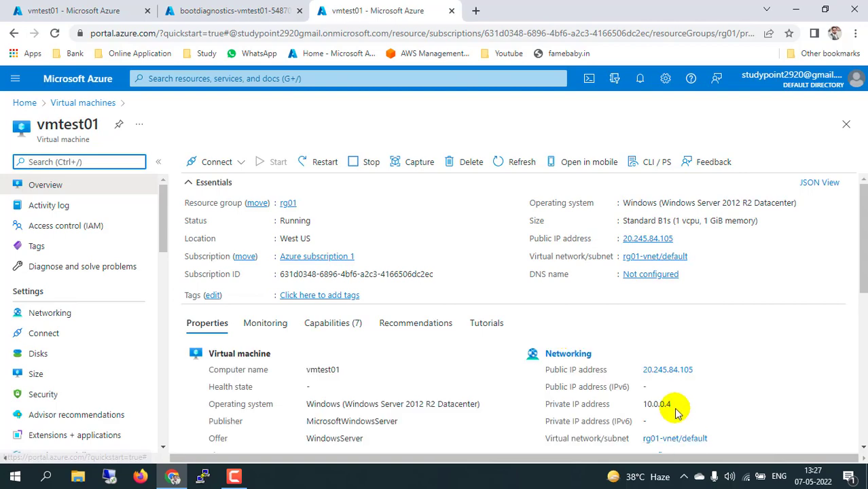
pyautogui.moveTo(671, 406); pyautogui.dragTo(646, 409)
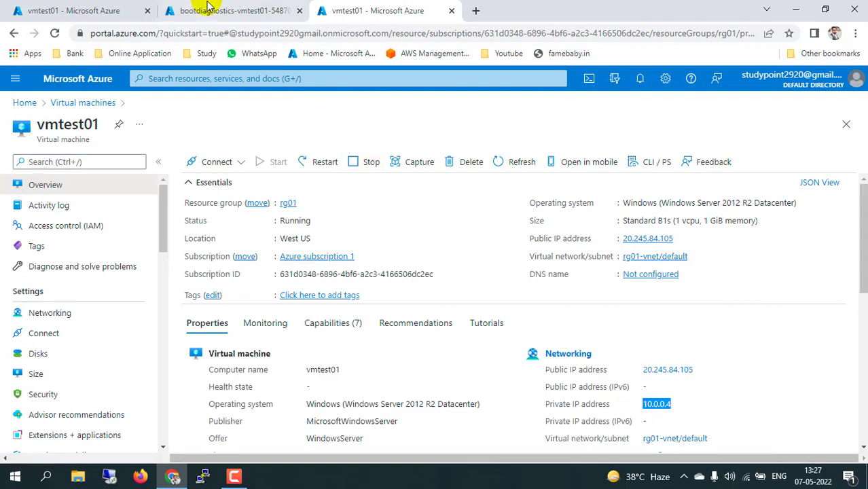
pyautogui.click(204, 11)
pyautogui.click(77, 8)
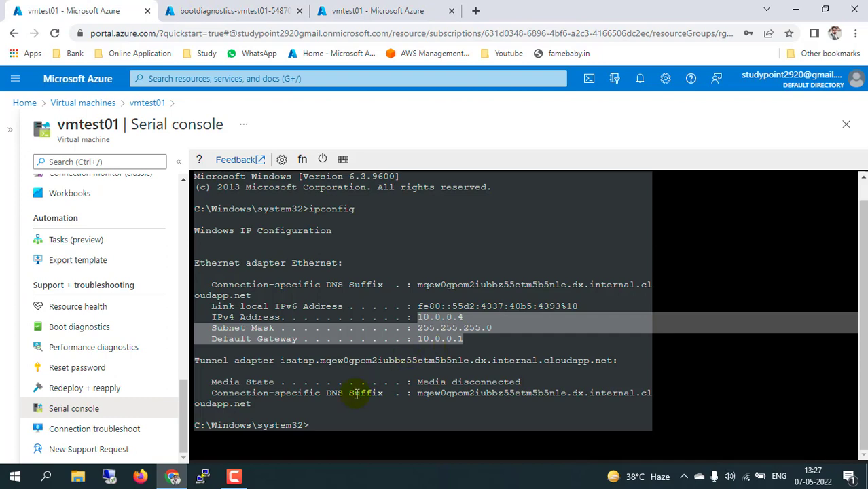
pyautogui.click(328, 413)
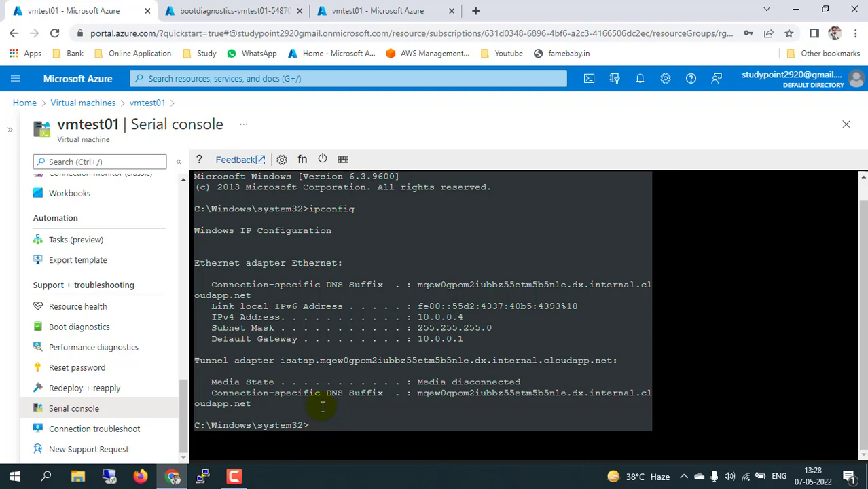
pyautogui.click(263, 8)
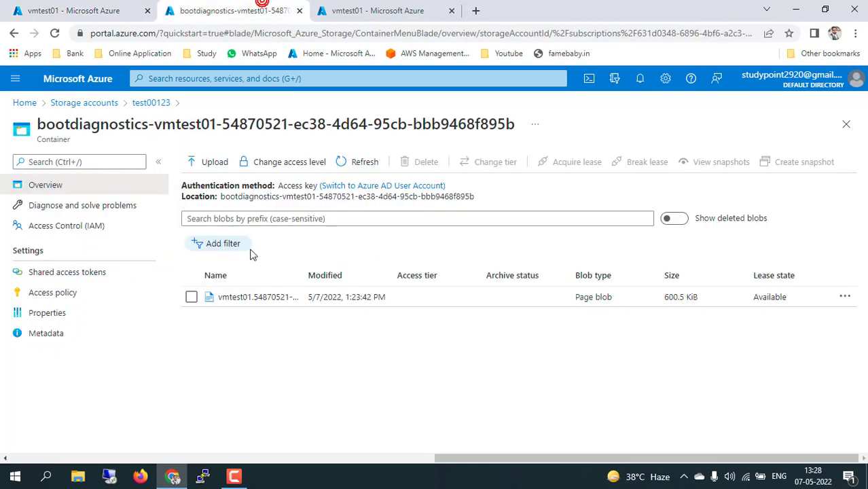
# Refresh the bootdiagnostics container and inspect the new 4 KiB blob's properties
pyautogui.click(359, 162)
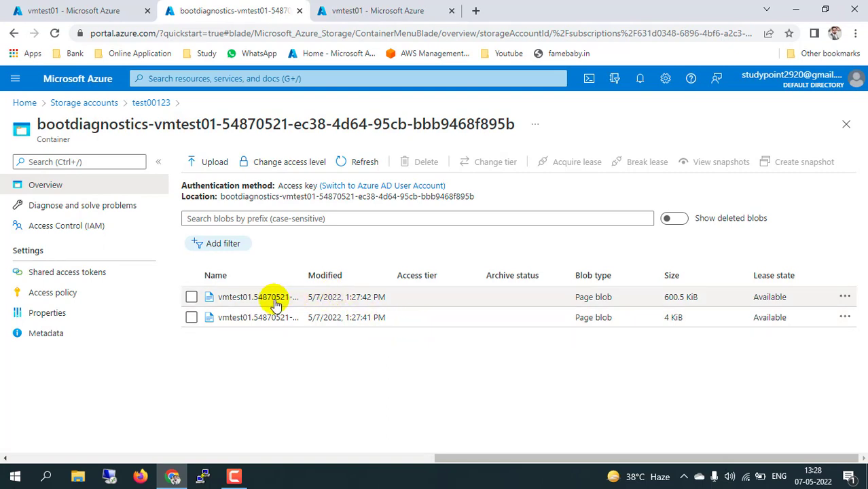
pyautogui.click(248, 317)
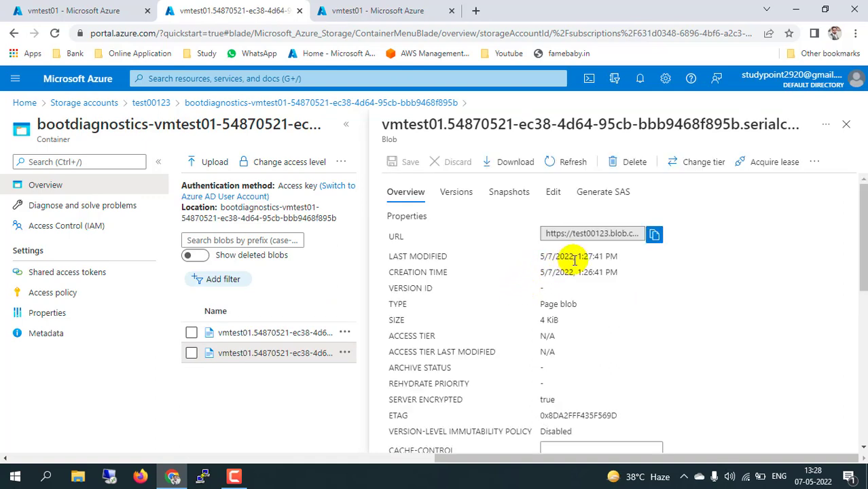
pyautogui.scroll(-1, 596, 322)
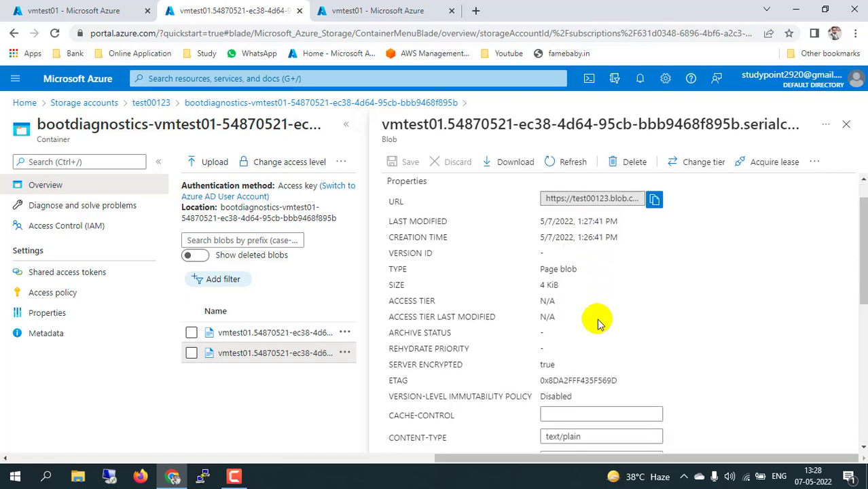
pyautogui.scroll(-6, 596, 322)
pyautogui.scroll(10, 598, 323)
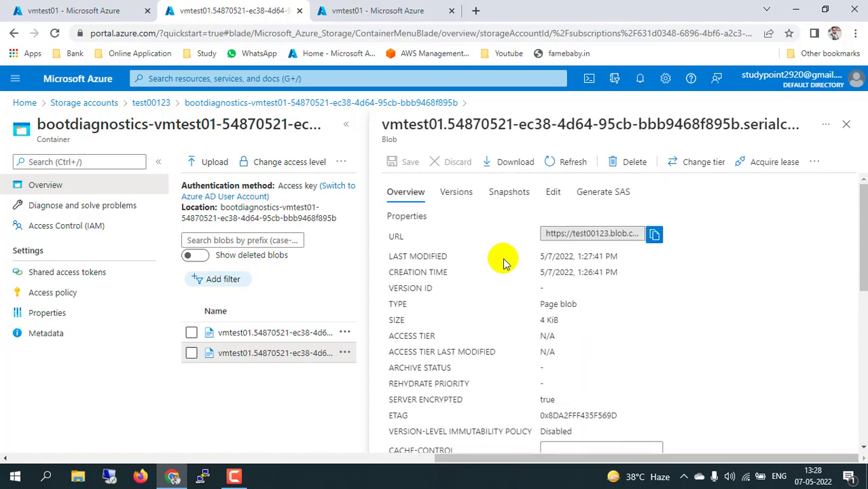
# Inspect the 600.5 KiB blob's properties, close the pane, and return to the serial console tab
pyautogui.click(251, 334)
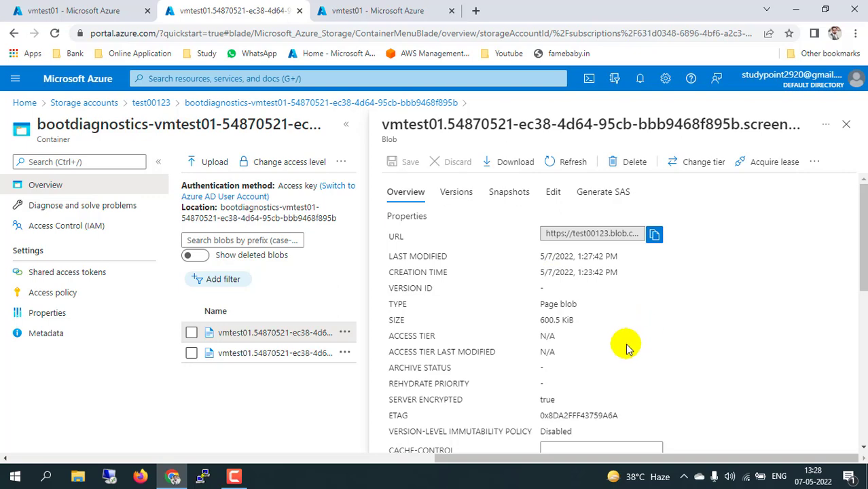
pyautogui.scroll(-5, 624, 345)
pyautogui.scroll(5, 626, 345)
pyautogui.click(846, 124)
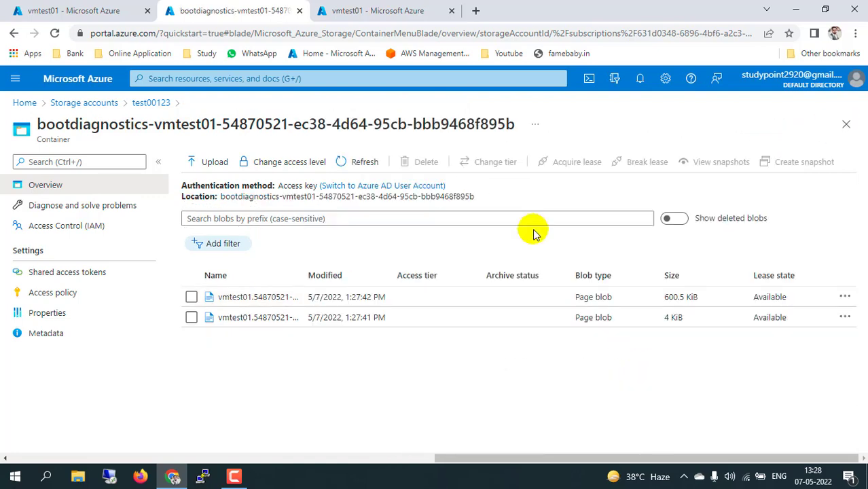
pyautogui.click(112, 10)
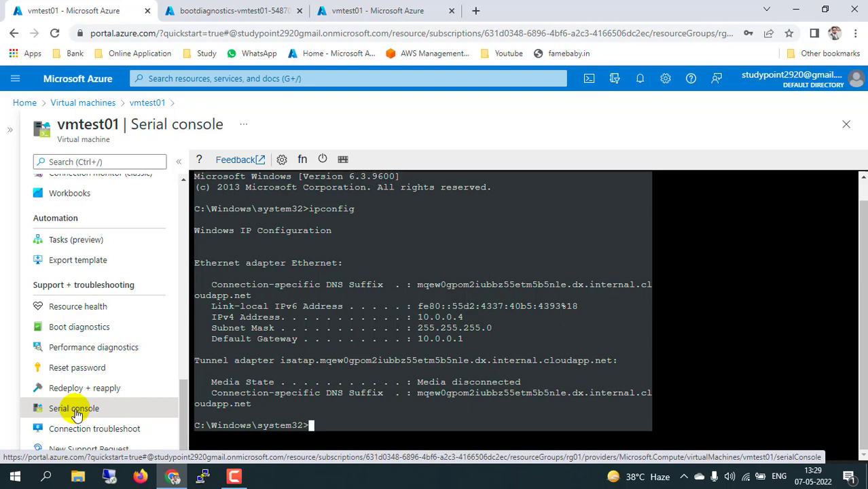
pyautogui.scroll(5, 75, 414)
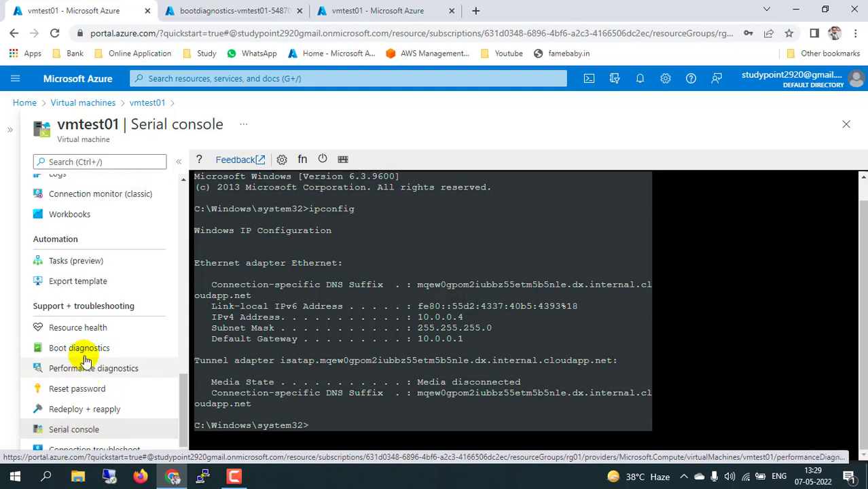
pyautogui.scroll(5, 84, 359)
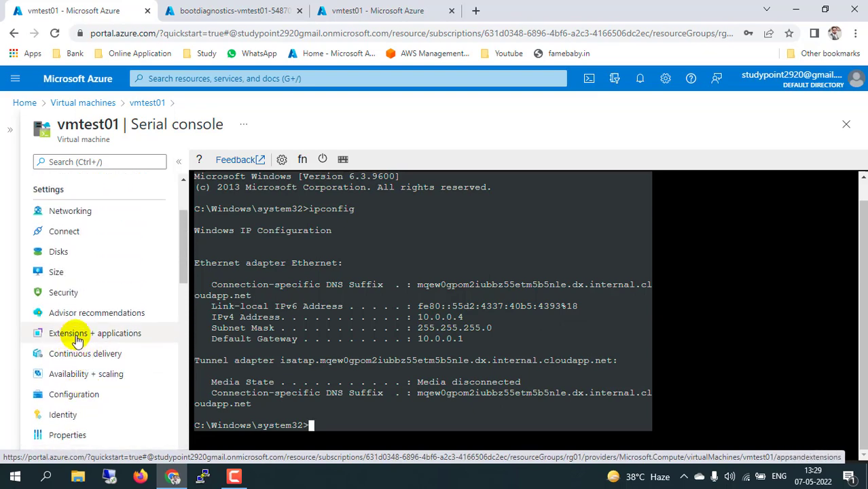
pyautogui.scroll(1, 77, 340)
pyautogui.scroll(-8, 77, 340)
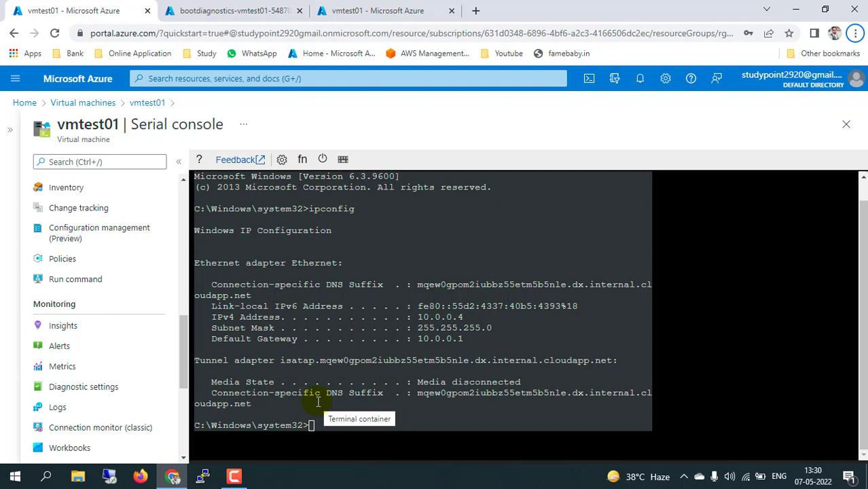
# Open the Run command page under vmtest01's Operations menu
pyautogui.click(72, 283)
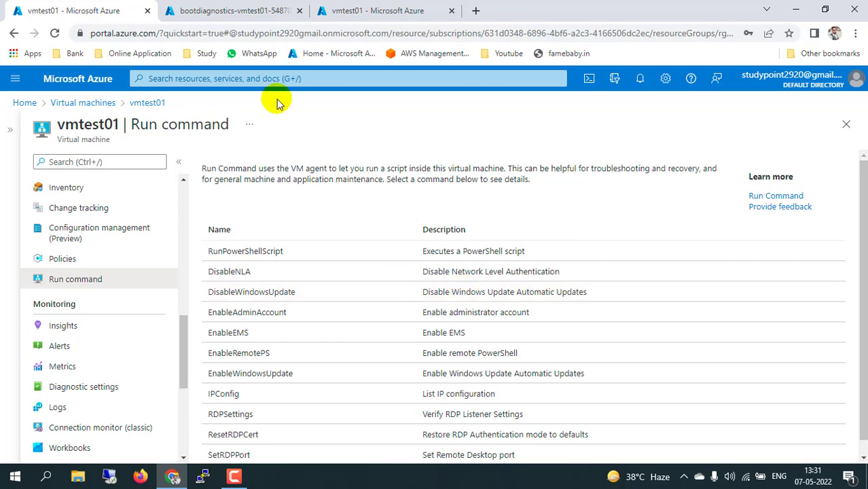
# Copy vmtest01's public IP and connect to 20.245.84.105 with mstsc
pyautogui.click(370, 10)
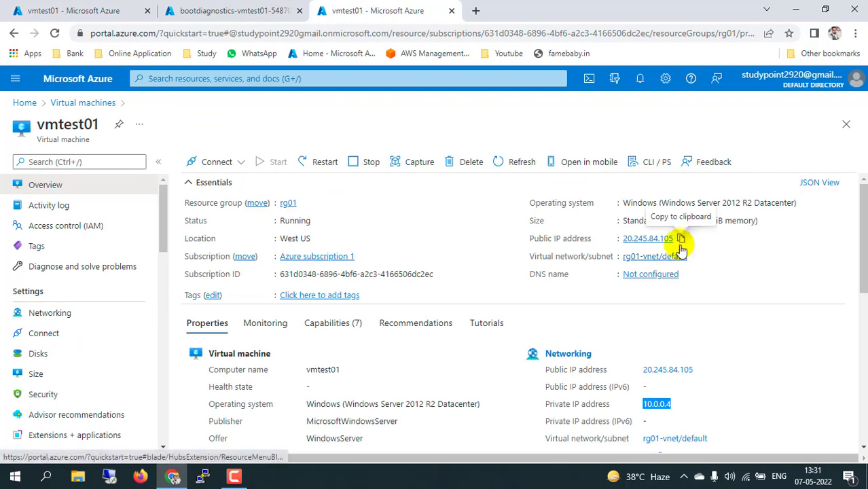
pyautogui.click(680, 238)
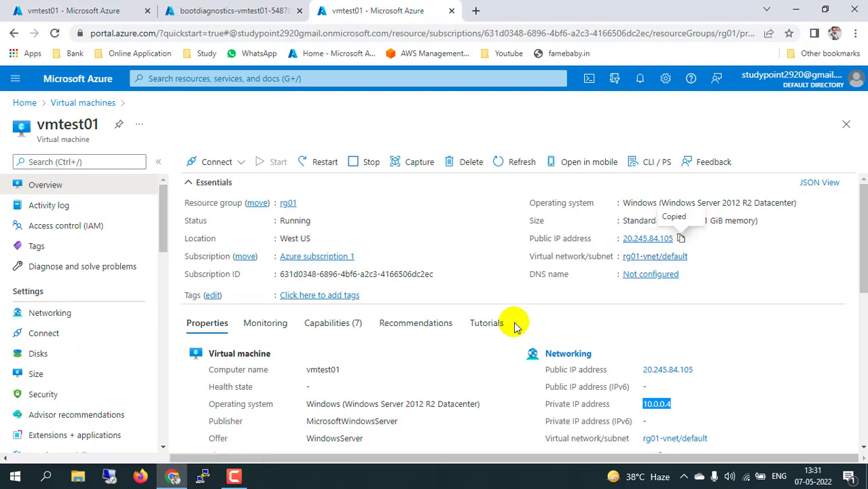
pyautogui.press('super+r')
pyautogui.write('mstsc')
pyautogui.press('Return')
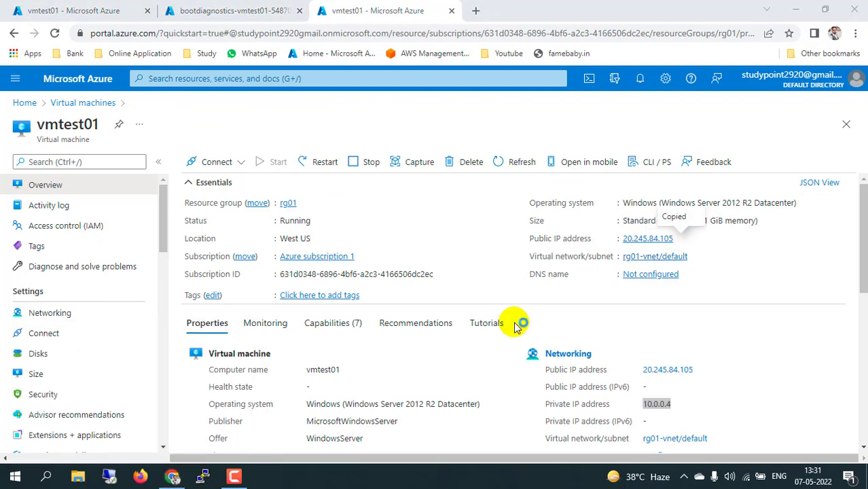
pyautogui.hotkey('ctrl', 'v')
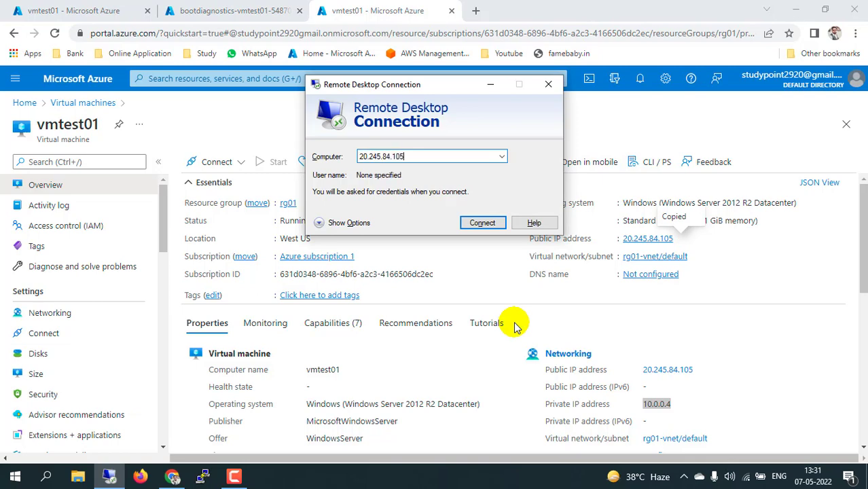
pyautogui.press('Return')
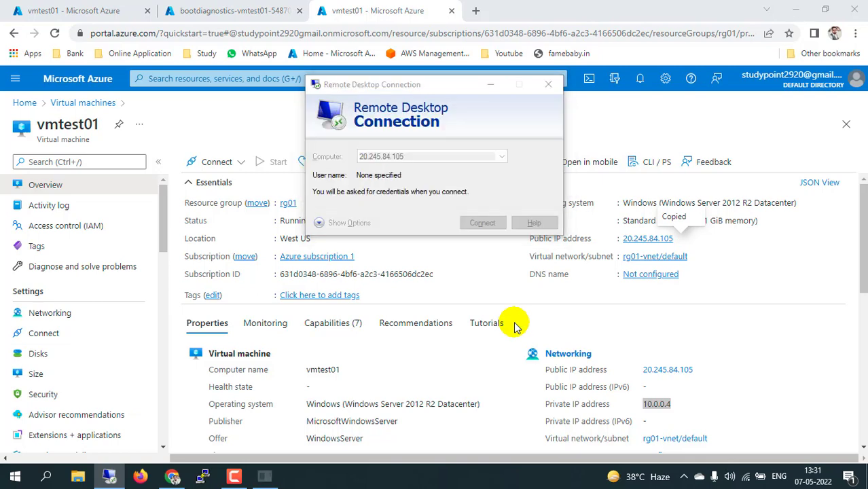
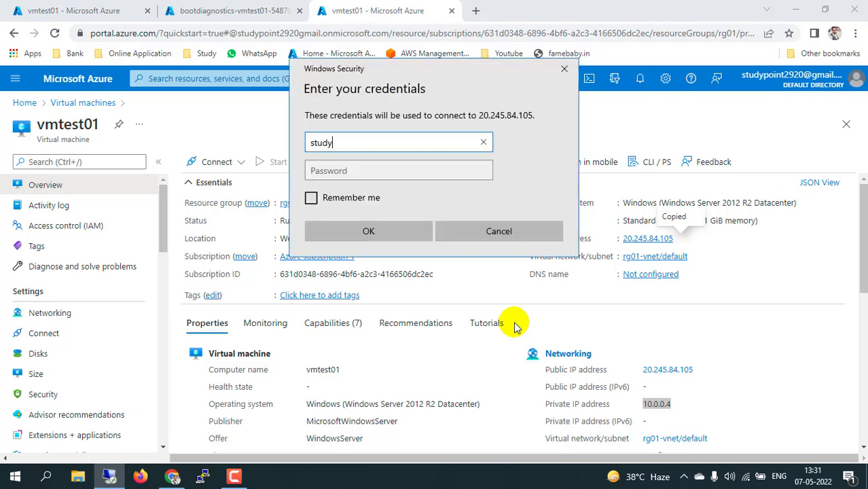
# Sign in with the administrator username and password and accept the certificate warning
pyautogui.press('Tab')
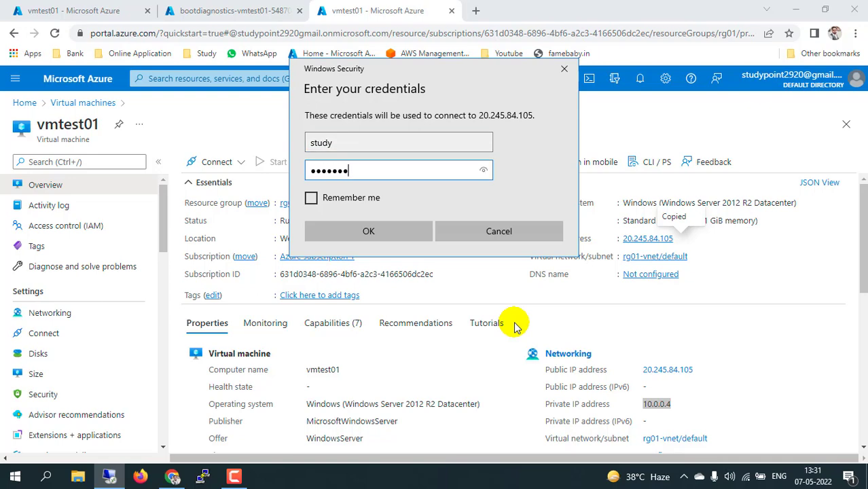
pyautogui.press('Return')
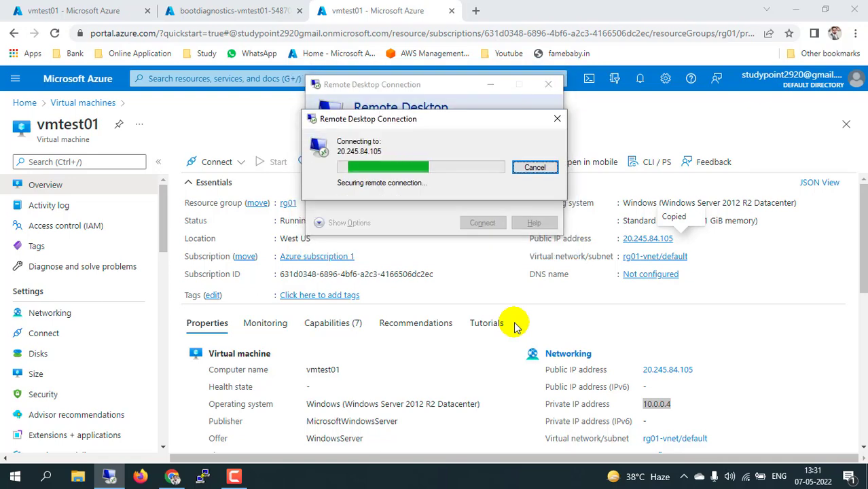
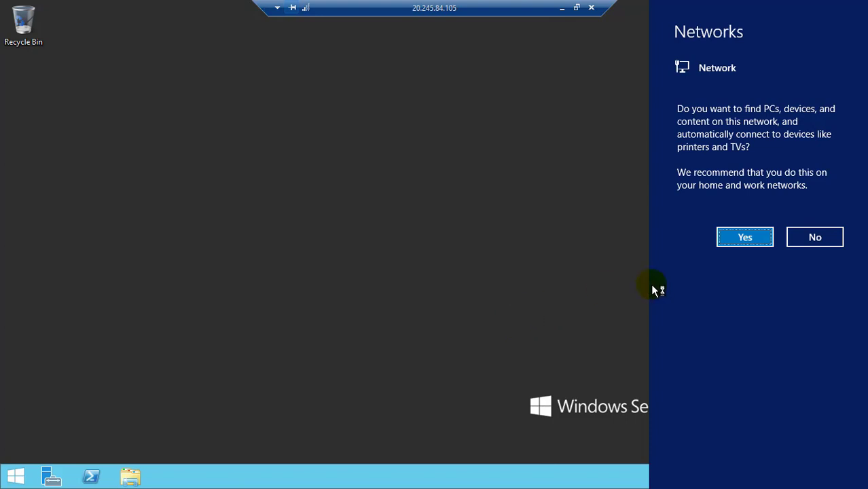
# Allow network discovery, dismiss the temporary-profile notice, focus Server Manager, then minimize the session
pyautogui.click(727, 244)
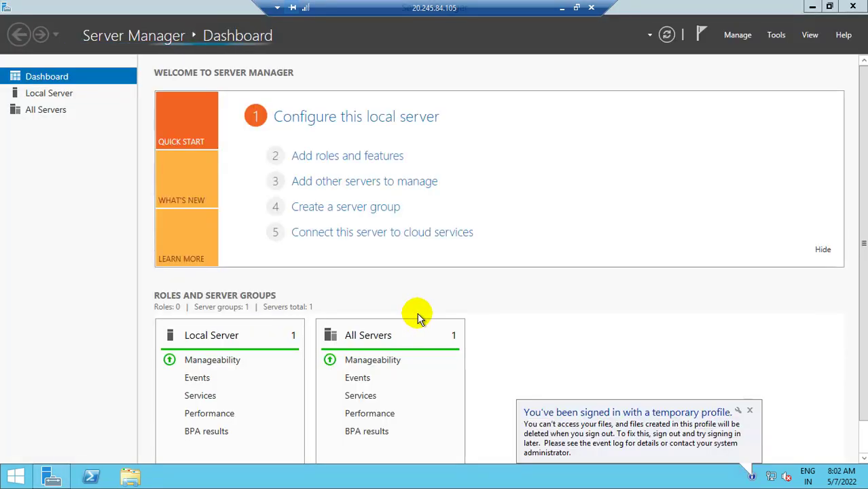
pyautogui.click(749, 411)
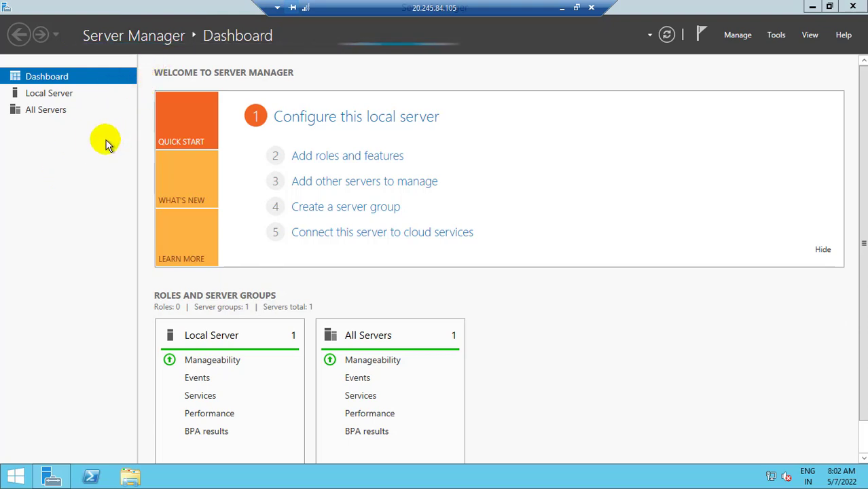
pyautogui.click(53, 137)
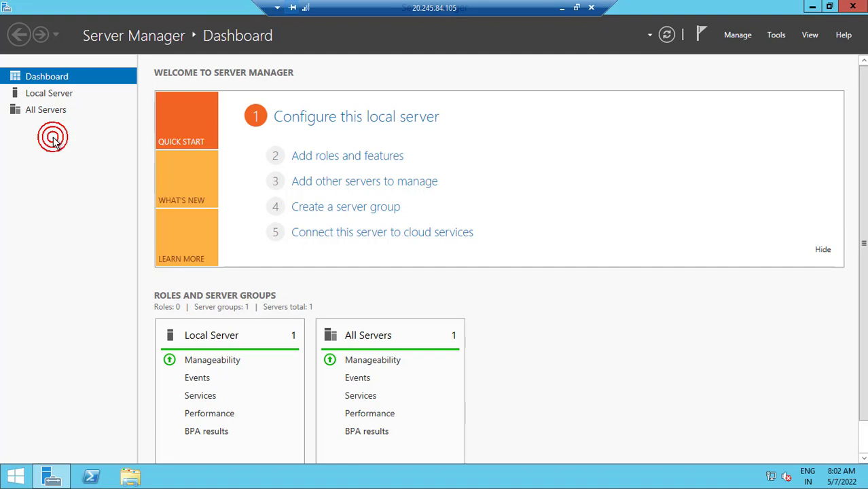
pyautogui.click(561, 9)
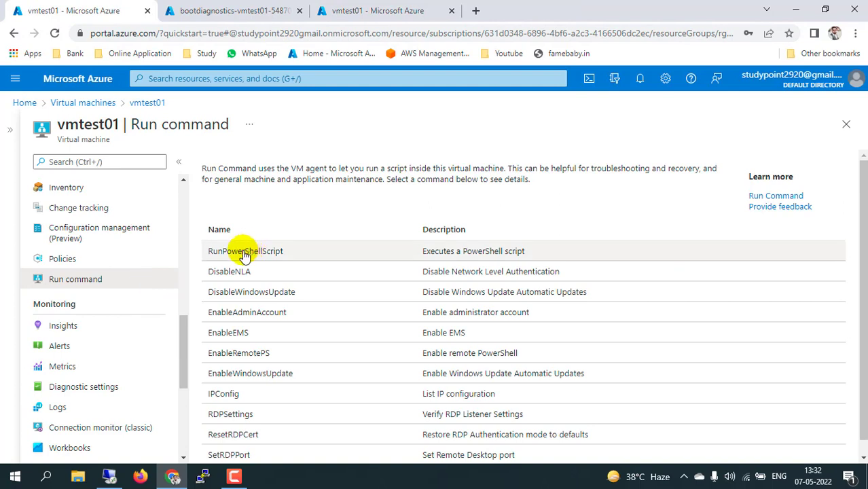
# Preview the DisableWindowsUpdate script, then bring up the empty RunPowerShellScript panel and File Explorer
pyautogui.click(299, 301)
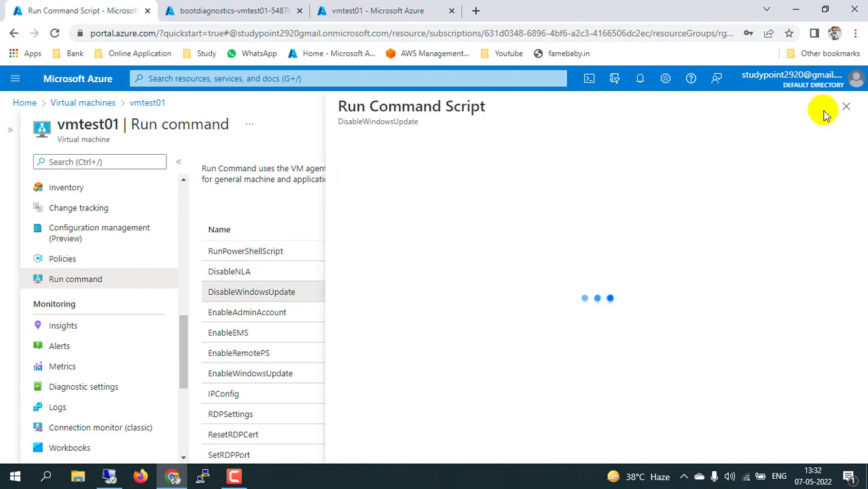
pyautogui.click(846, 106)
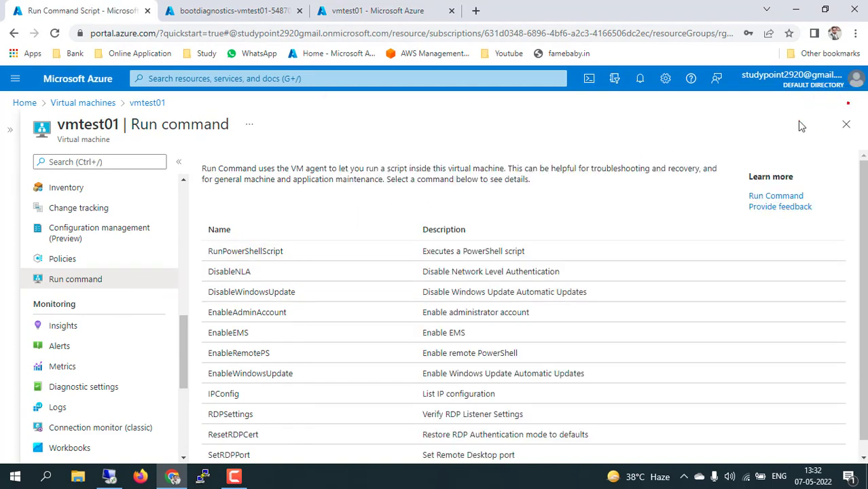
pyautogui.click(305, 254)
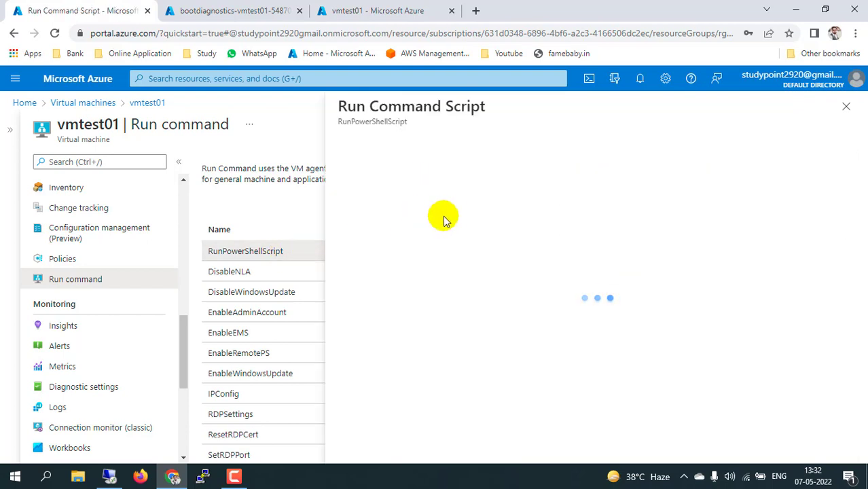
pyautogui.click(78, 478)
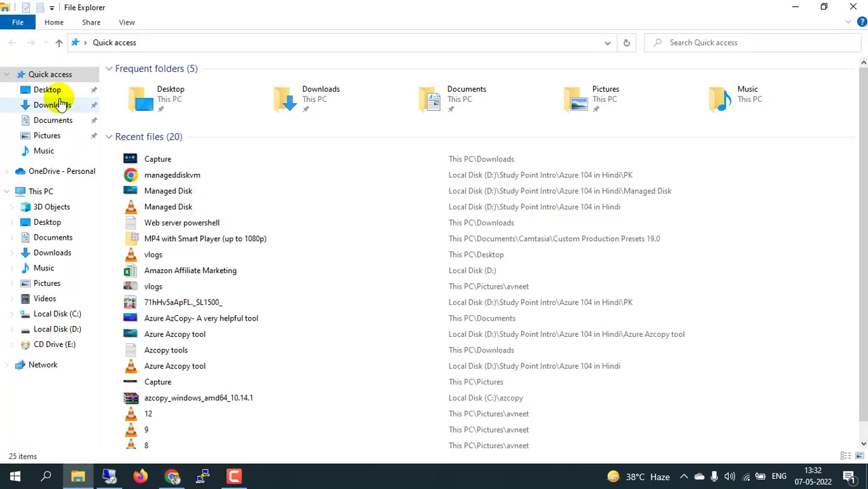
# Copy the two-line IIS install script from the 'Web server powershell' file in Downloads
pyautogui.click(53, 106)
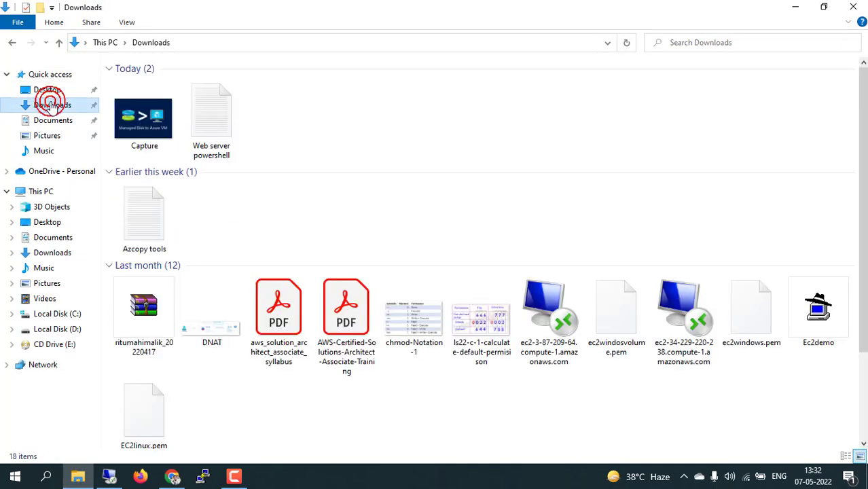
pyautogui.click(226, 126)
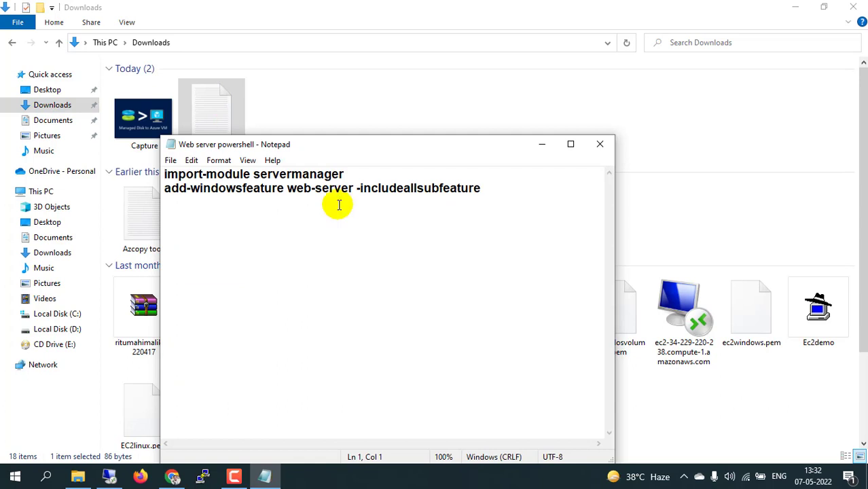
pyautogui.hotkey('ctrl', 'a')
pyautogui.hotkey('ctrl', 'c')
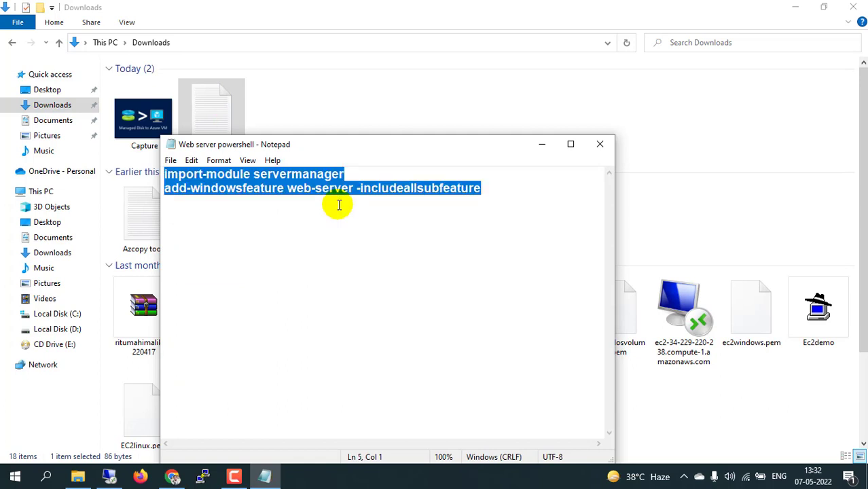
pyautogui.click(172, 476)
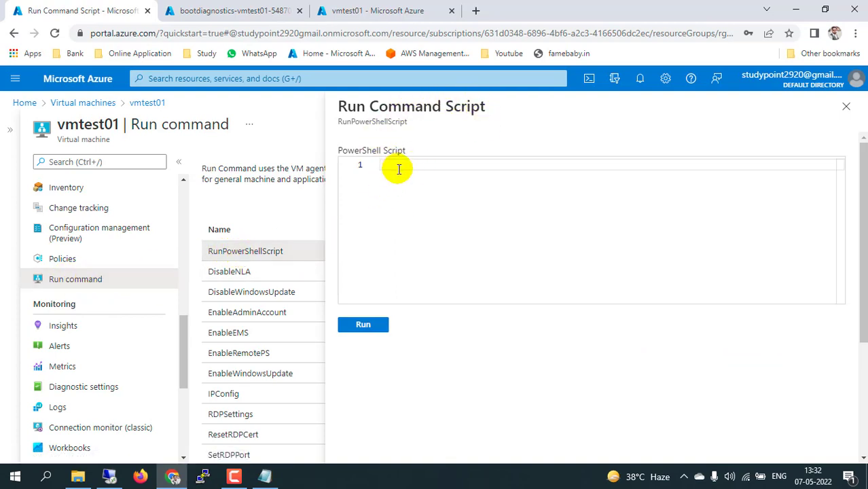
# Paste the IIS install script into the PowerShell editor and run it on vmtest01
pyautogui.hotkey('ctrl', 'v')
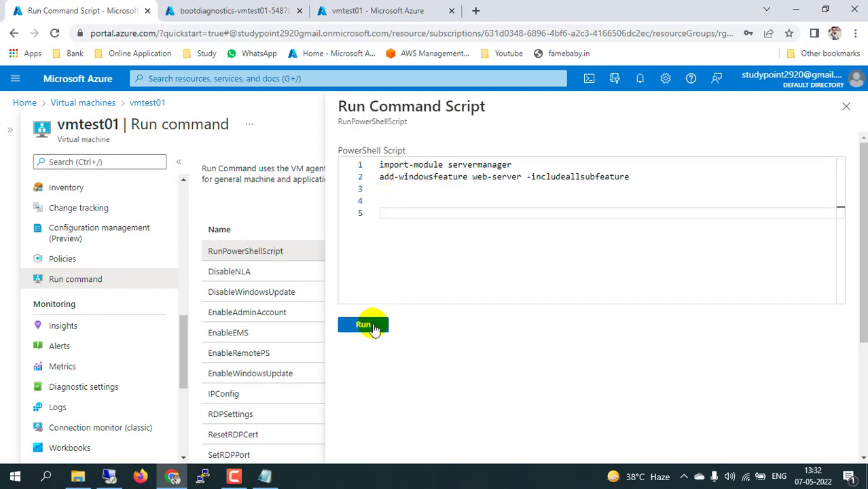
pyautogui.click(365, 325)
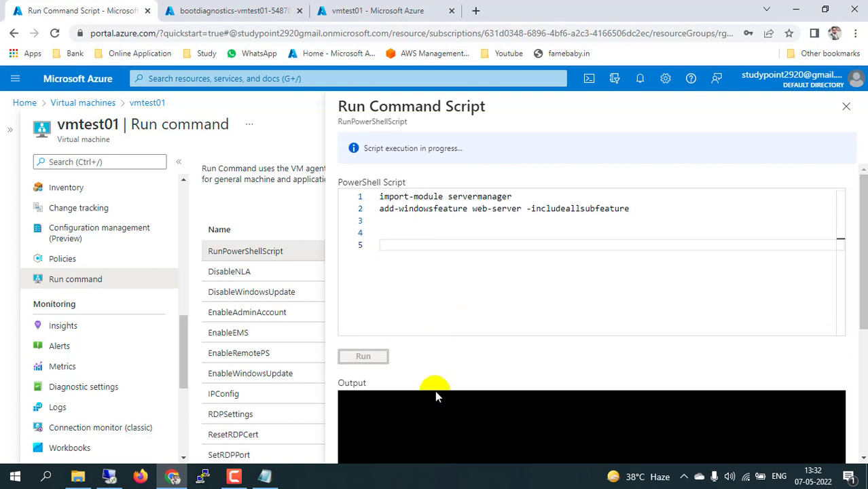
pyautogui.scroll(-1, 435, 394)
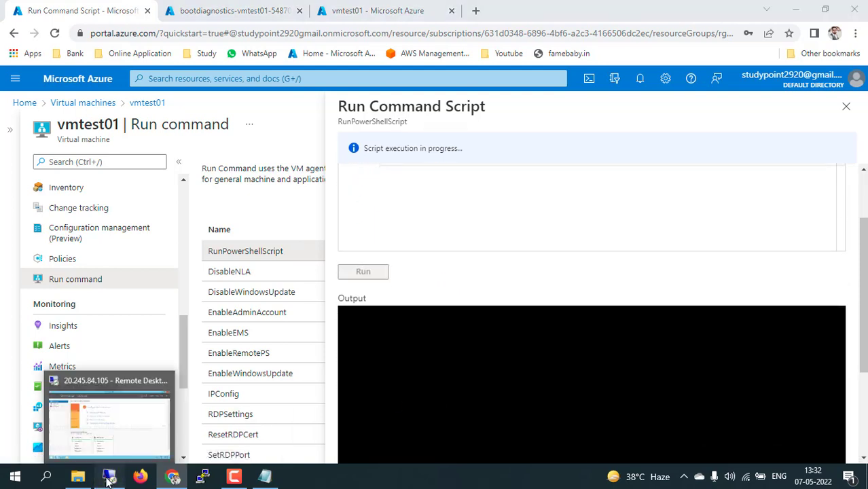
# Check the remote session and the portal output while the install script executes
pyautogui.click(107, 479)
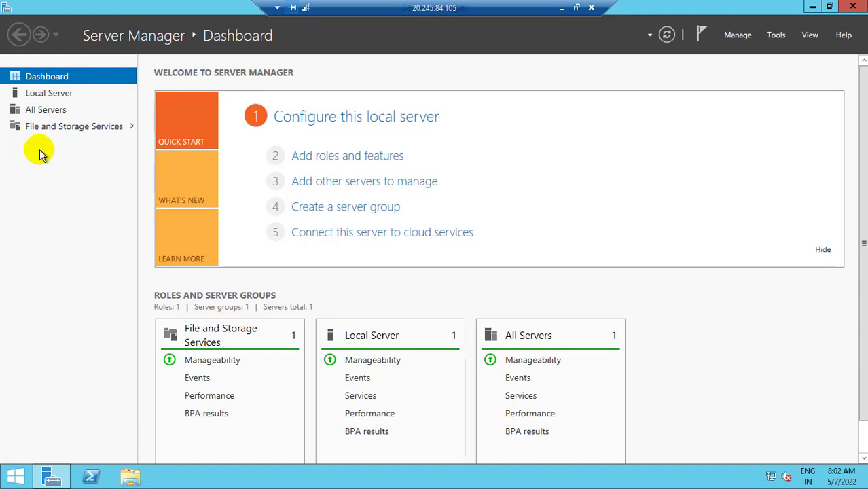
pyautogui.click(563, 9)
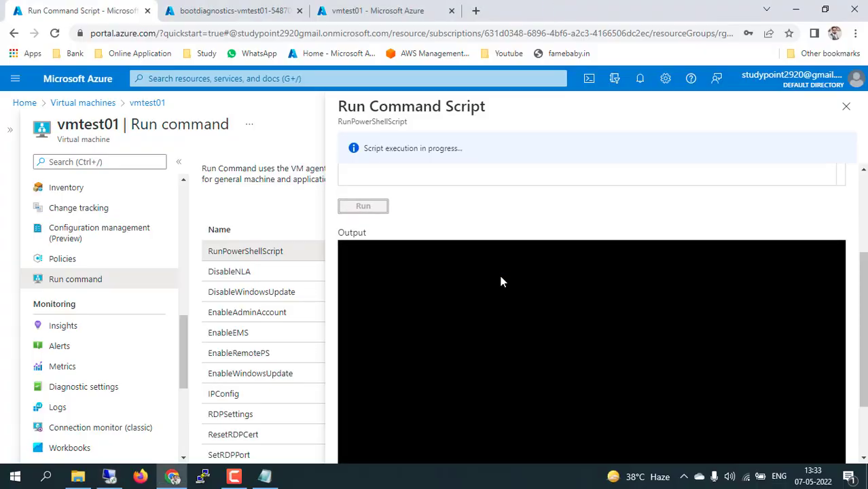
pyautogui.scroll(2, 500, 281)
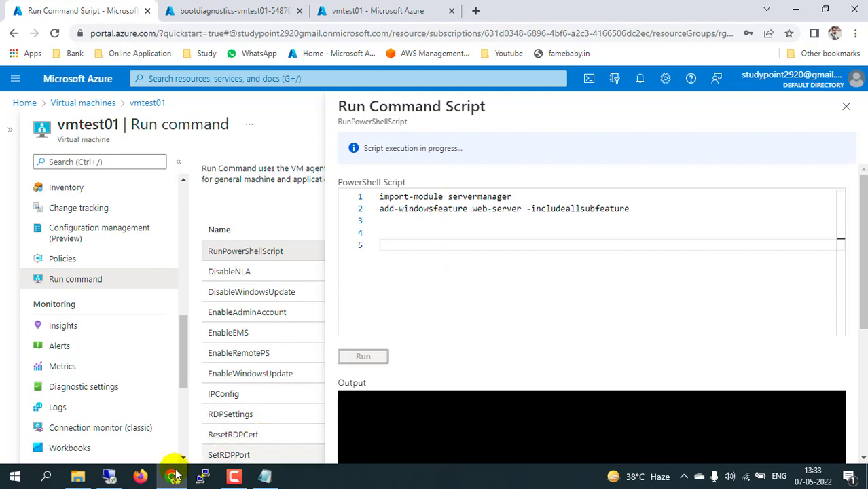
pyautogui.click(112, 477)
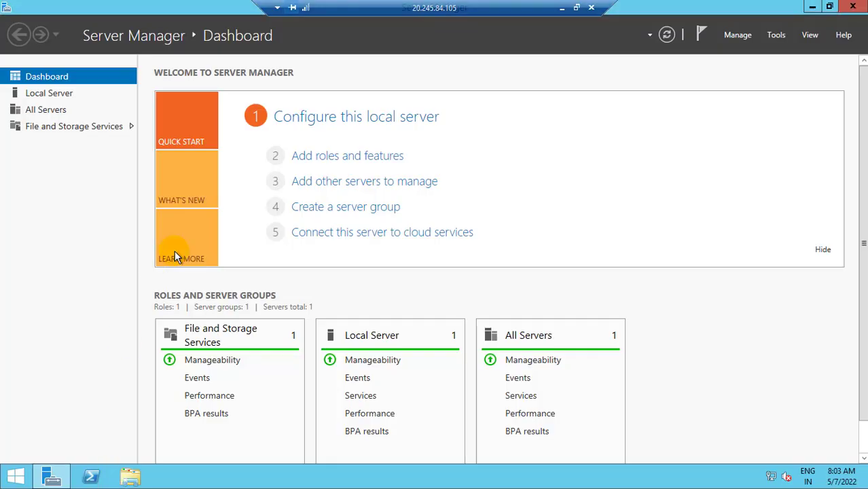
pyautogui.click(562, 9)
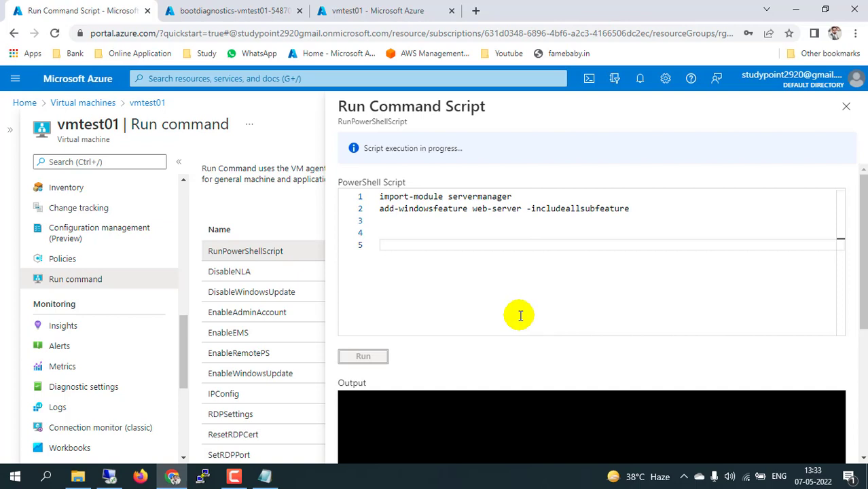
pyautogui.scroll(-1, 862, 272)
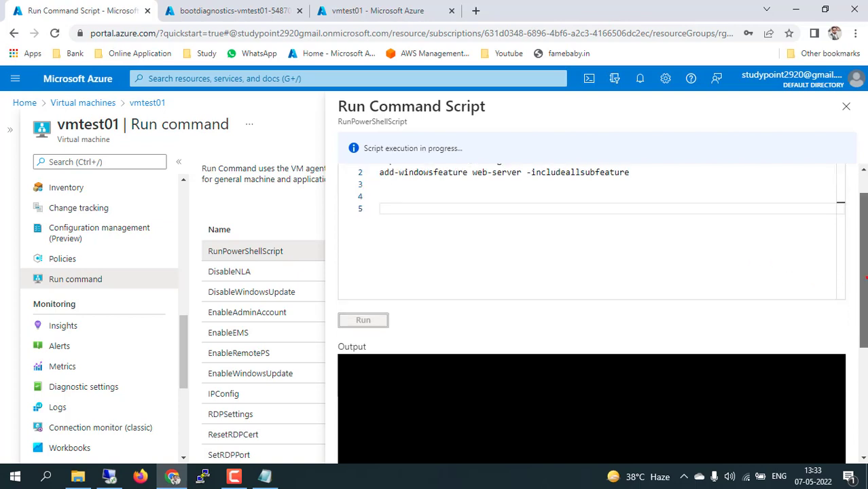
pyautogui.scroll(-3, 862, 272)
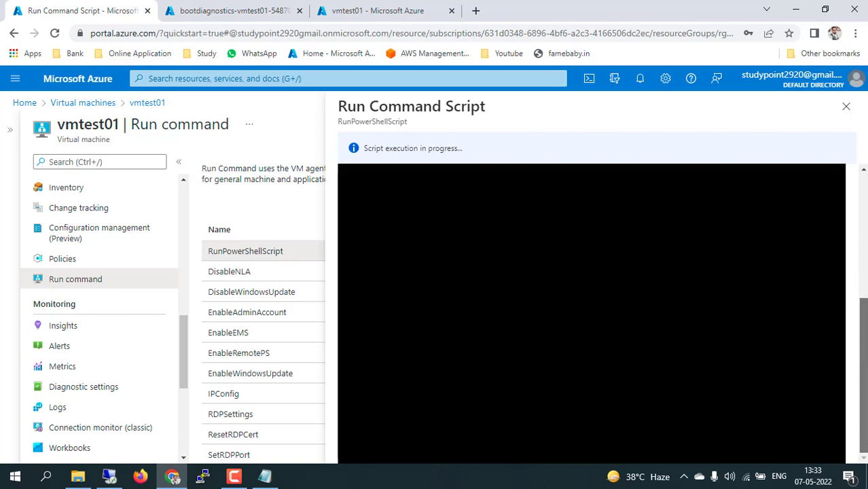
pyautogui.scroll(4, 849, 272)
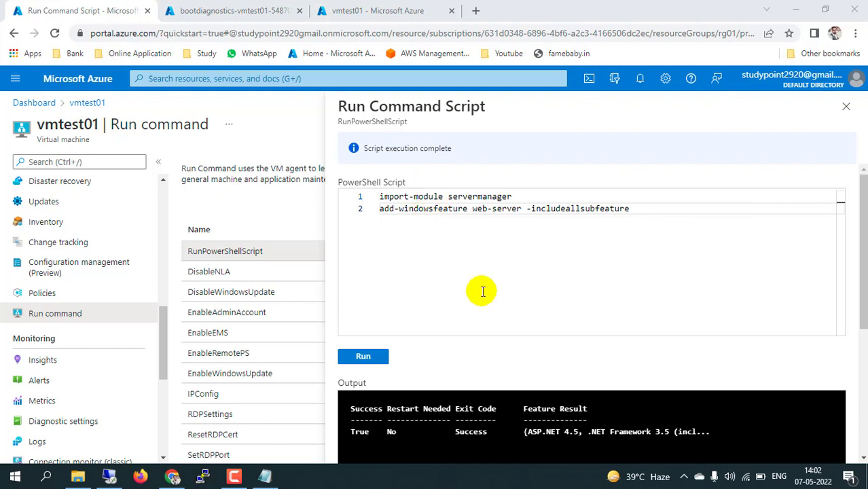
# Read the Success output, then view the remote Server Manager dashboard now listing IIS
pyautogui.scroll(-3, 519, 348)
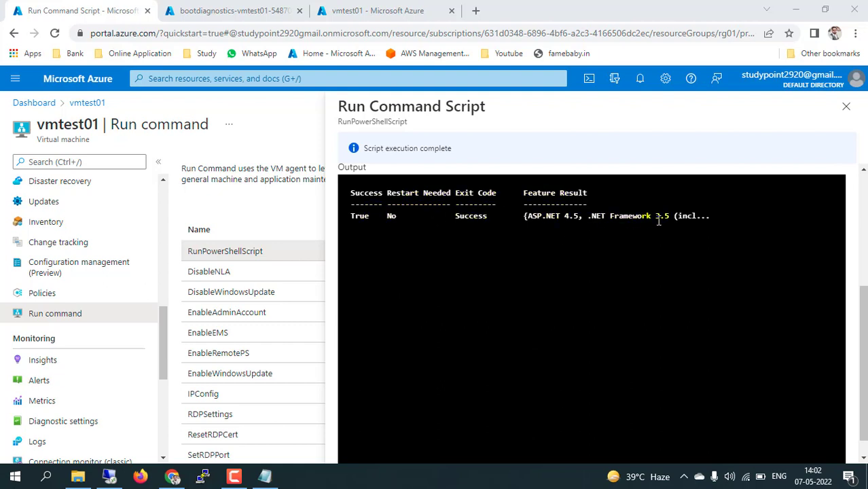
pyautogui.scroll(3, 632, 250)
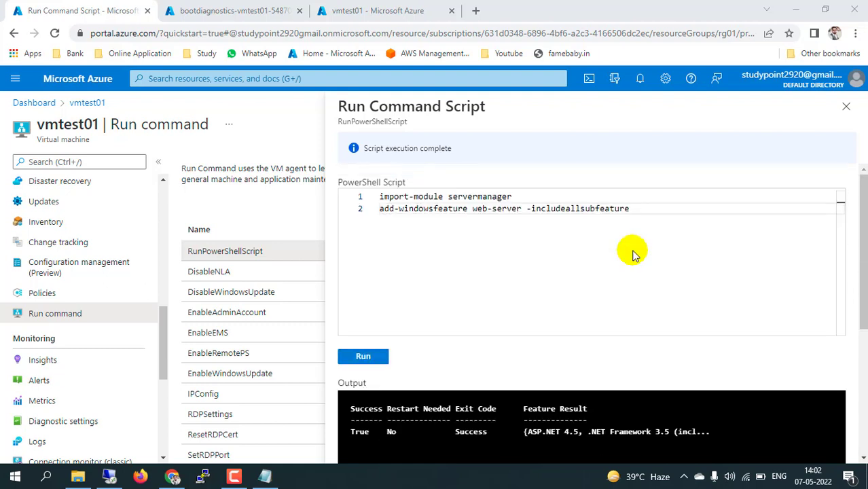
pyautogui.click(111, 477)
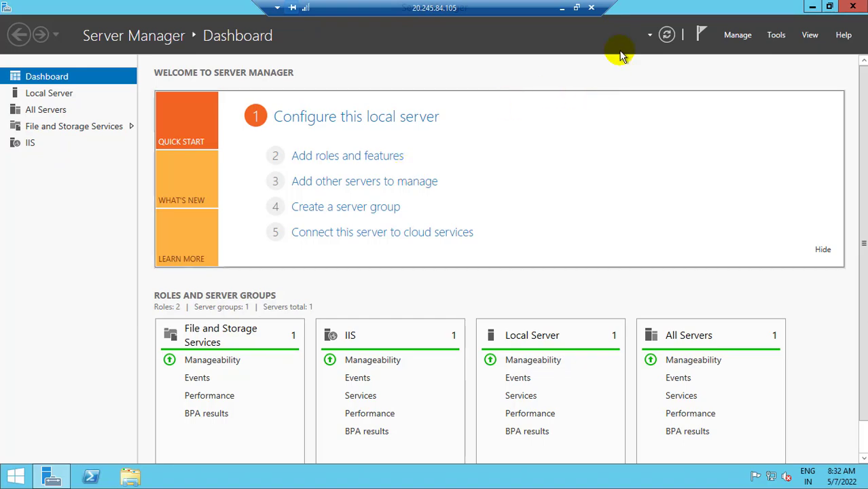
# Open the IIS role page in Server Manager, showing vmtest01 at 10.0.0.4 online
pyautogui.click(562, 8)
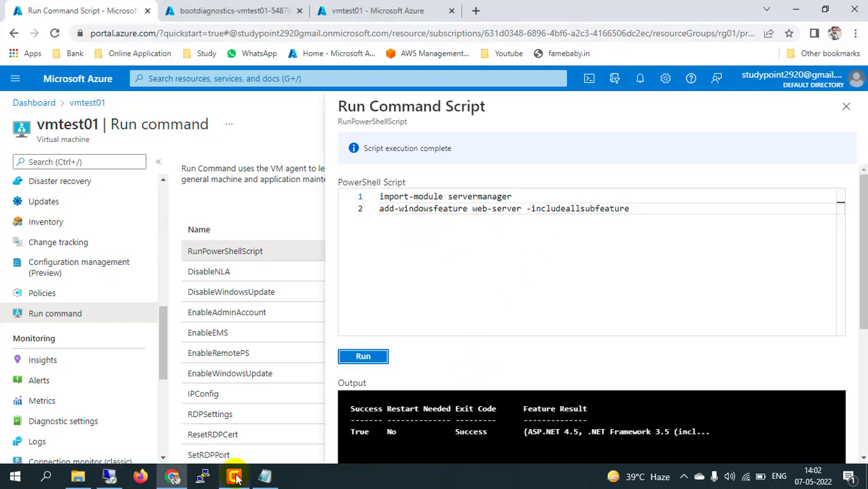
pyautogui.click(114, 478)
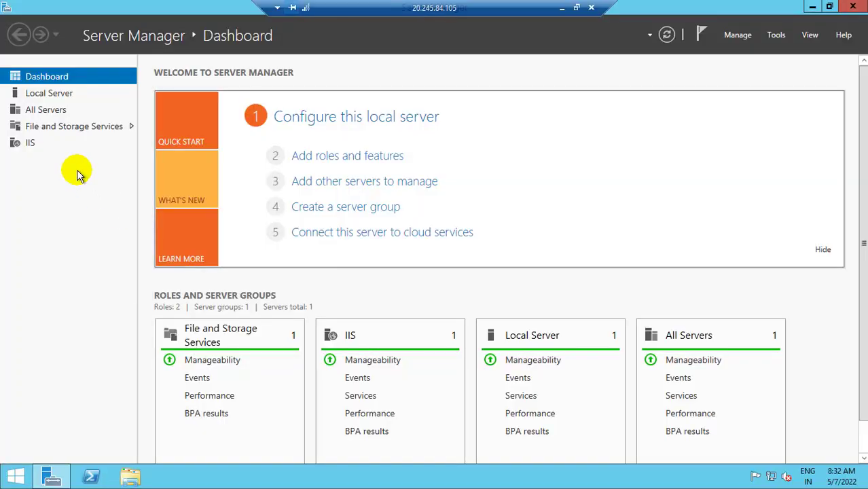
pyautogui.click(30, 142)
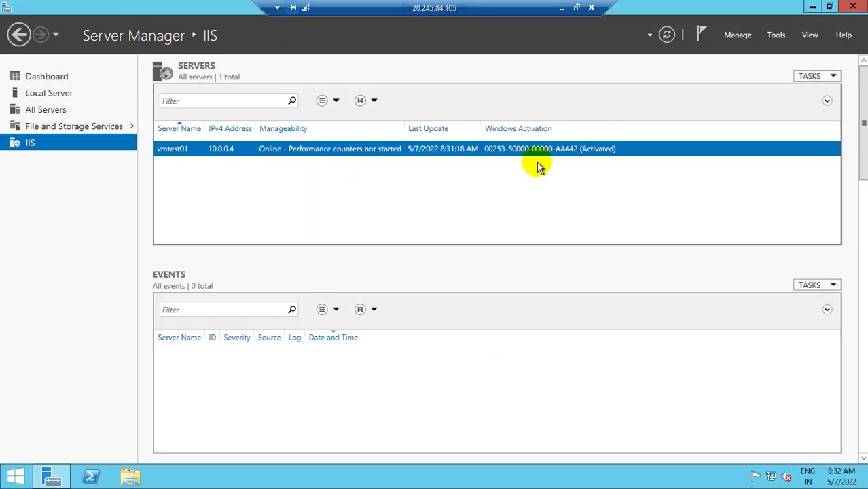
# Load the VM's public IP 20.245.84.105 in a new browser tab to test the web server
pyautogui.click(561, 11)
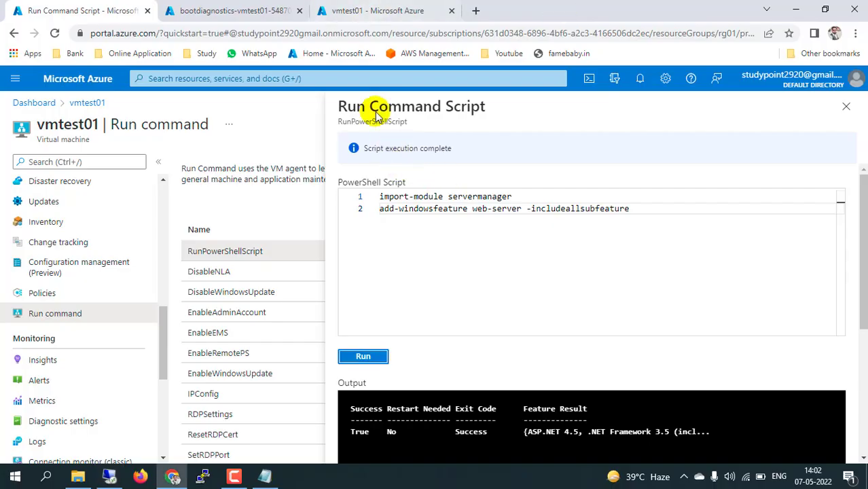
pyautogui.click(340, 10)
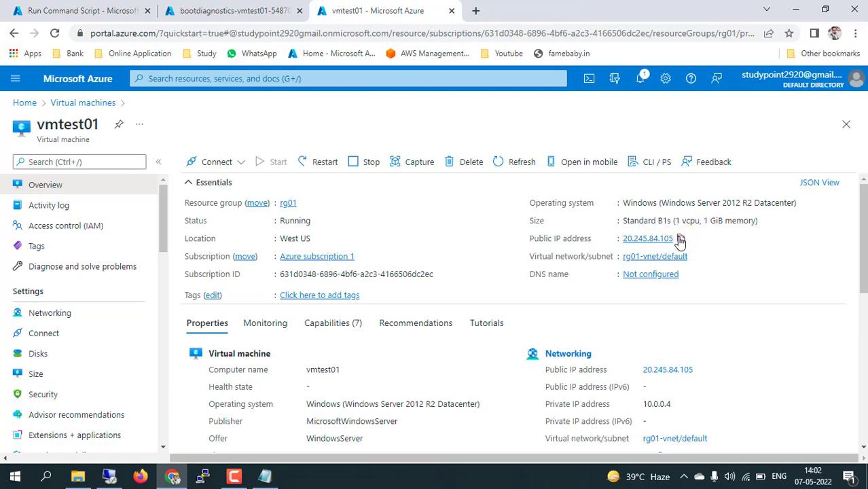
pyautogui.click(680, 240)
pyautogui.click(475, 10)
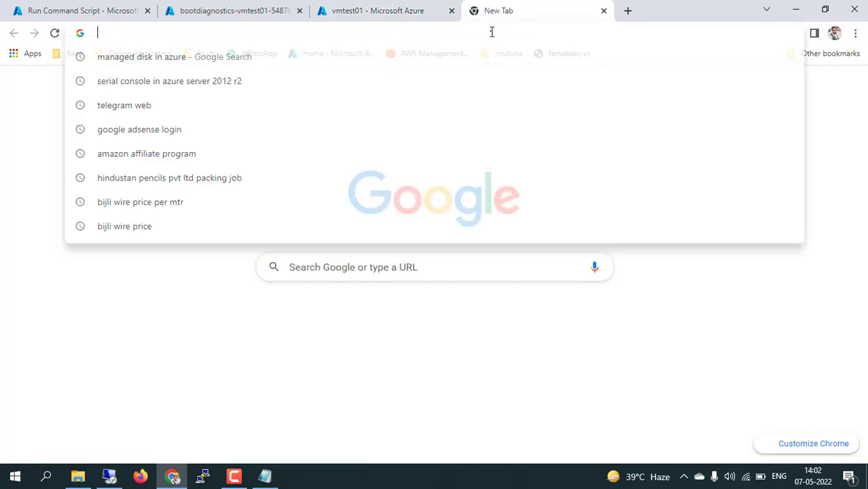
pyautogui.hotkey('ctrl', 'v')
pyautogui.press('Return')
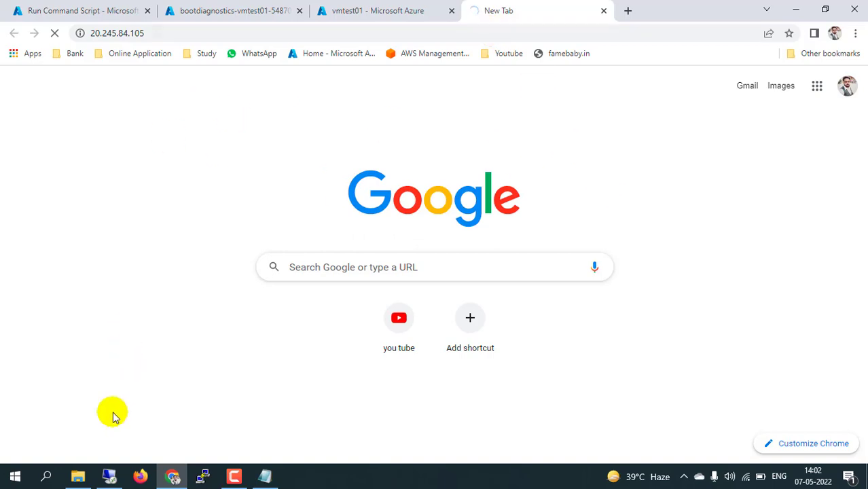
pyautogui.click(109, 478)
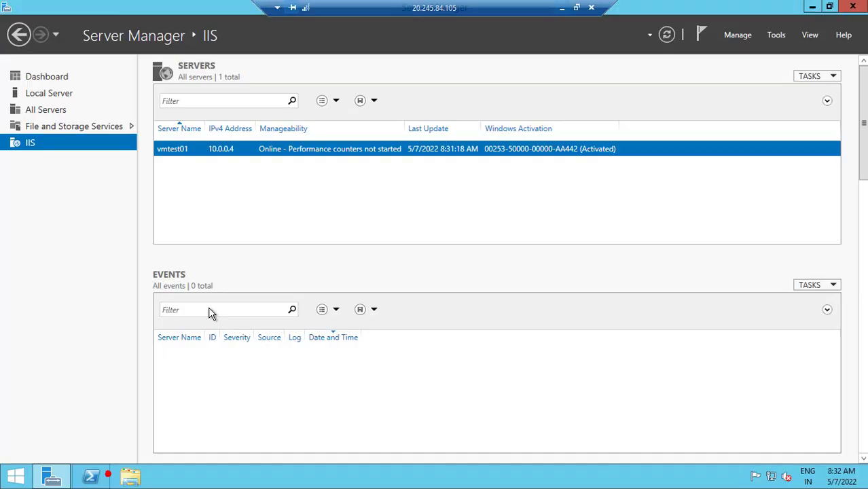
# Open the server's Windows Update settings by searching 'windows update' from Start
pyautogui.click(19, 476)
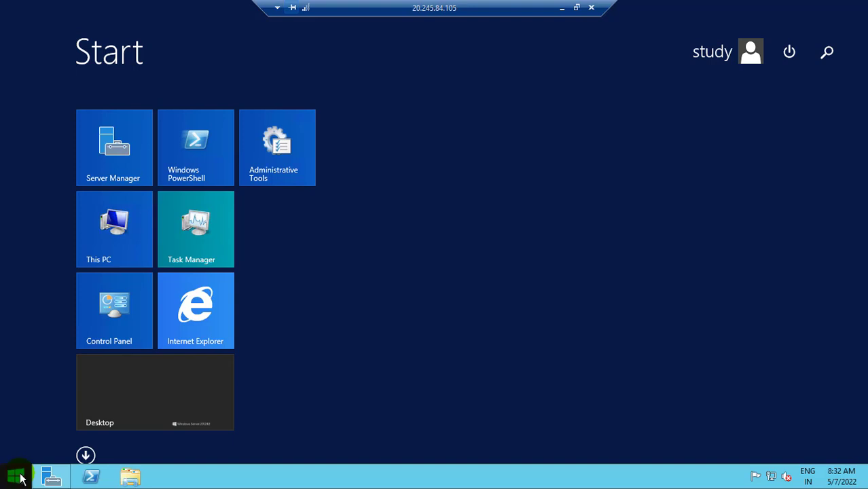
pyautogui.write('windows')
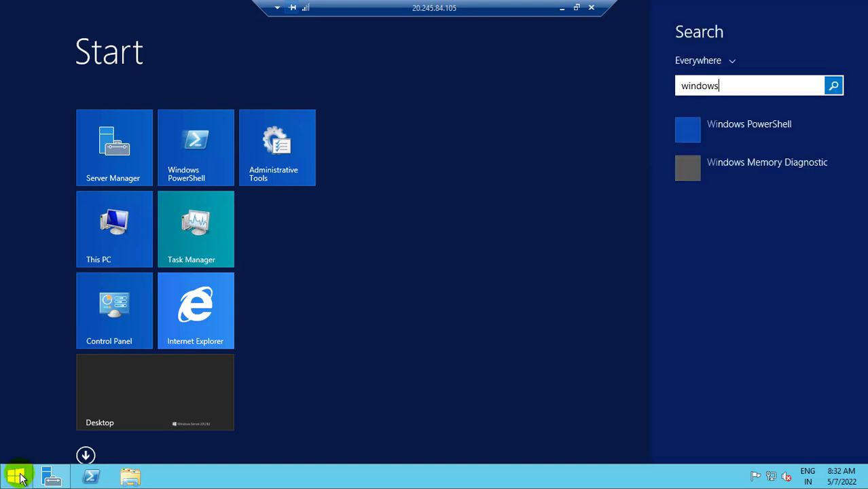
pyautogui.write(' updat')
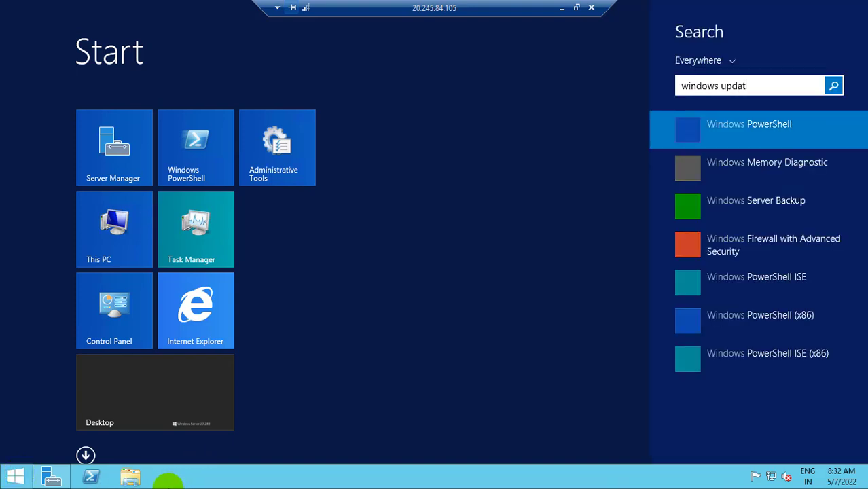
pyautogui.write('e')
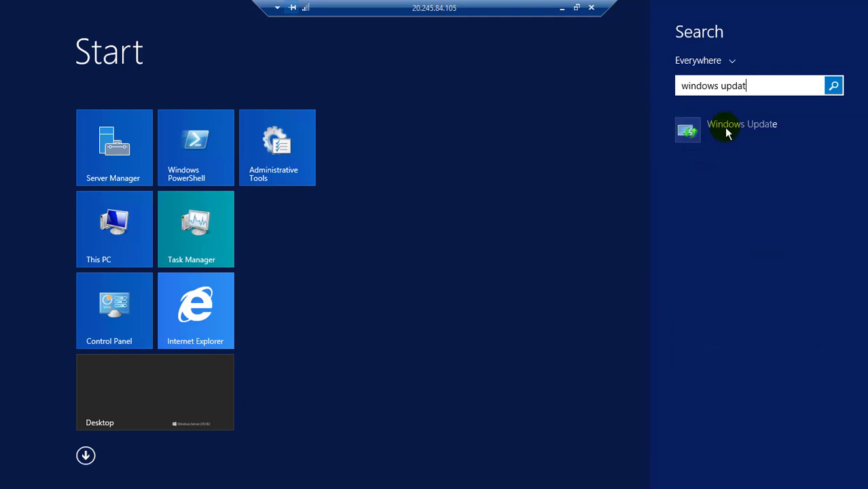
pyautogui.click(728, 132)
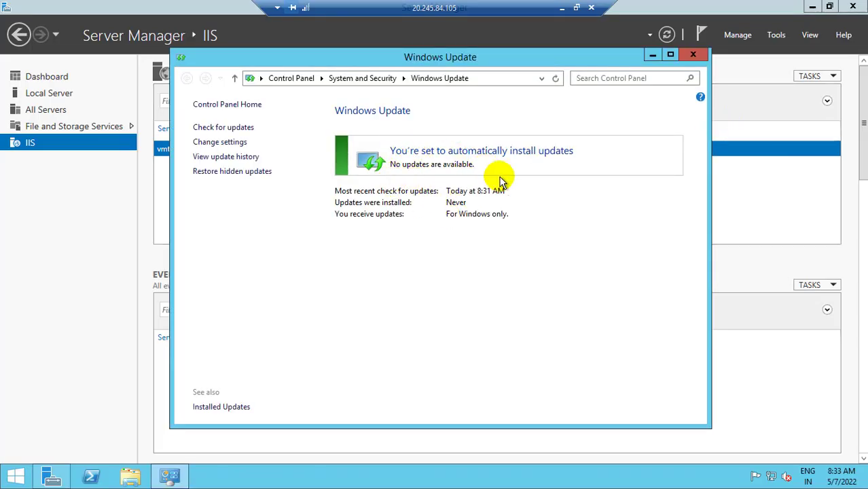
# Close the Run Command Script panel in the portal and return to the remote session
pyautogui.click(562, 12)
pyautogui.click(87, 10)
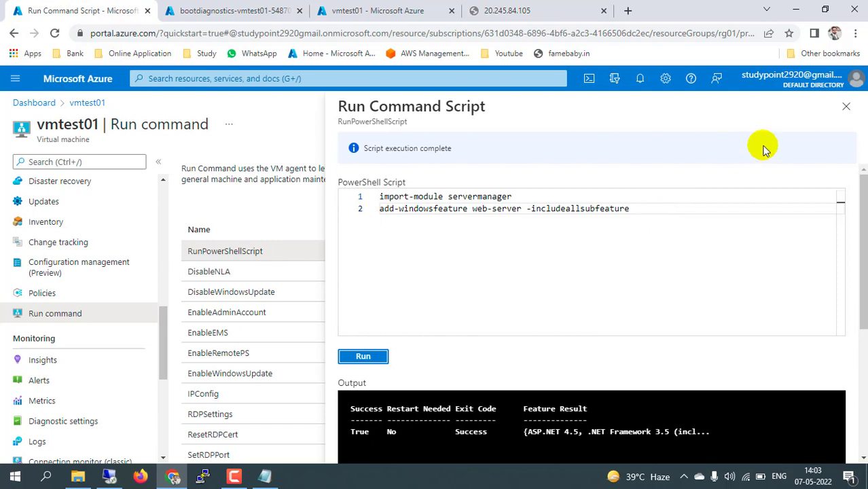
pyautogui.click(845, 107)
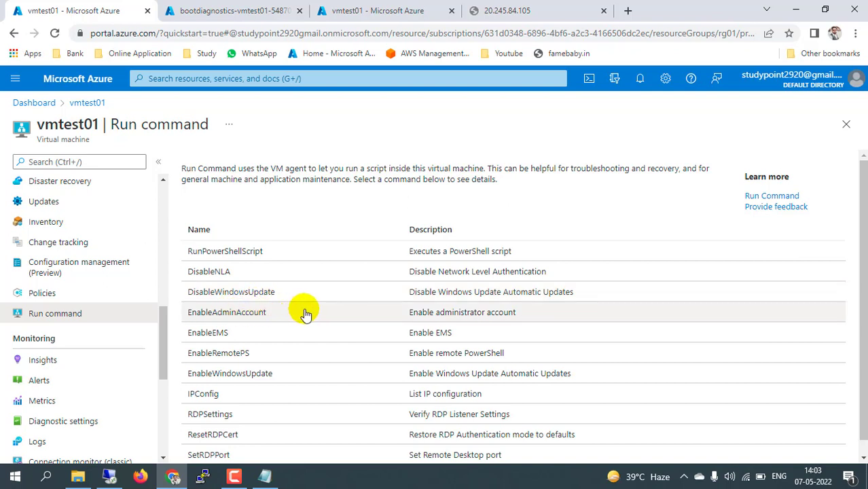
pyautogui.click(109, 476)
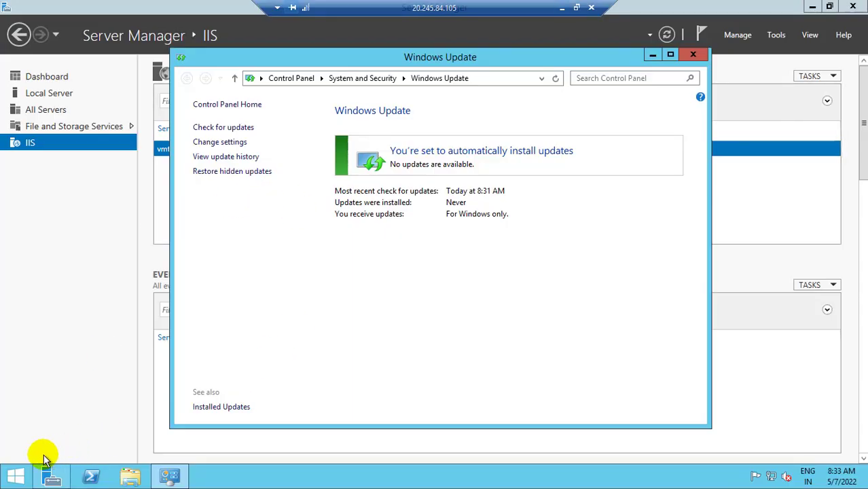
# Review the two local user accounts in Computer Management, selecting the administrator, then minimize it
pyautogui.click(17, 477)
pyautogui.rightClick(18, 477)
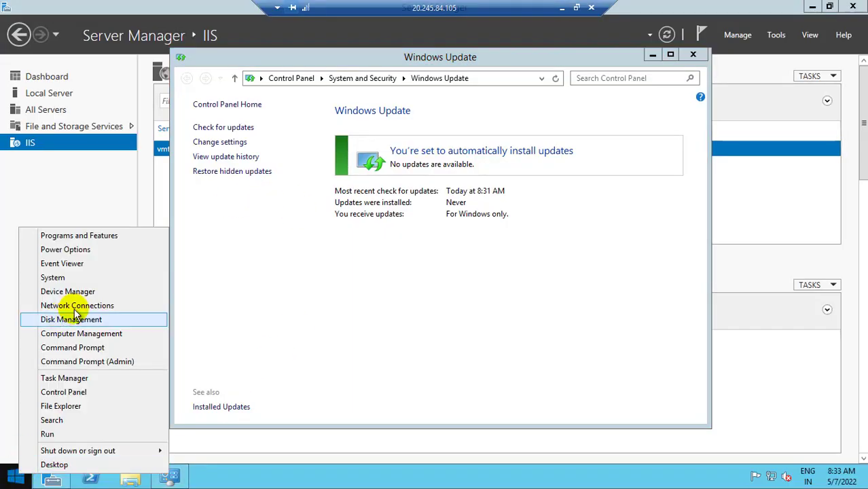
pyautogui.click(80, 333)
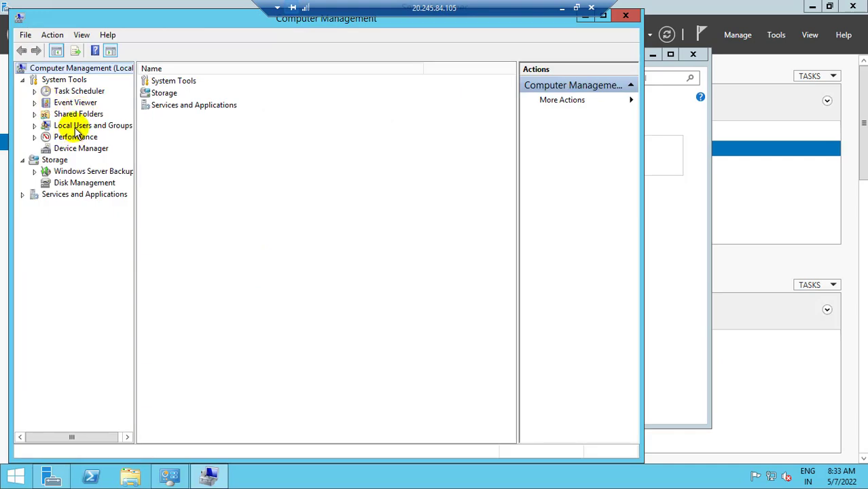
pyautogui.doubleClick(76, 127)
pyautogui.click(72, 137)
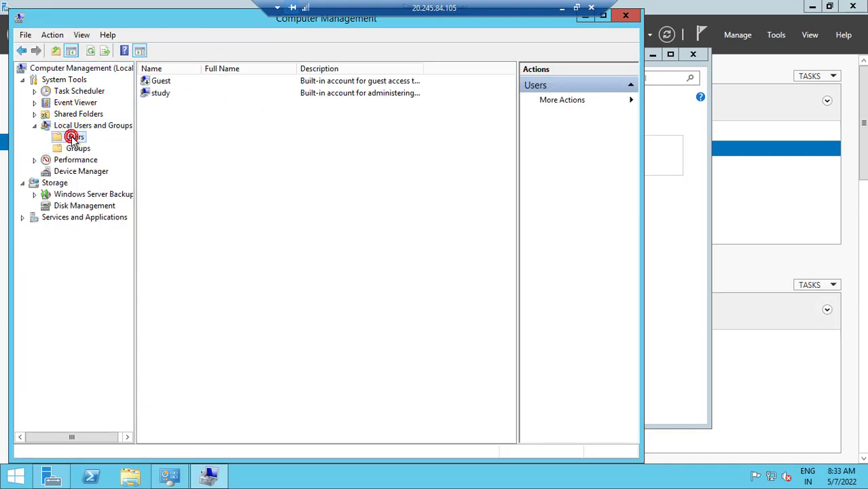
pyautogui.click(160, 95)
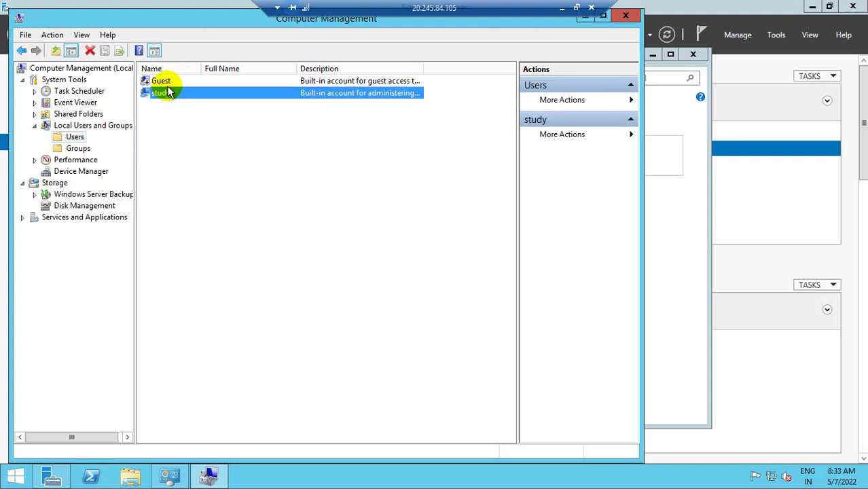
pyautogui.click(584, 19)
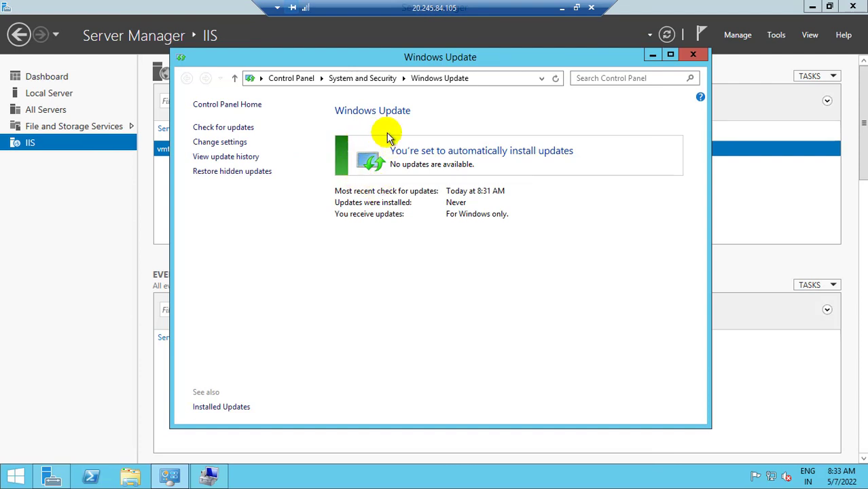
# Reveal the DisableWindowsUpdate script code and run it on vmtest01
pyautogui.click(562, 8)
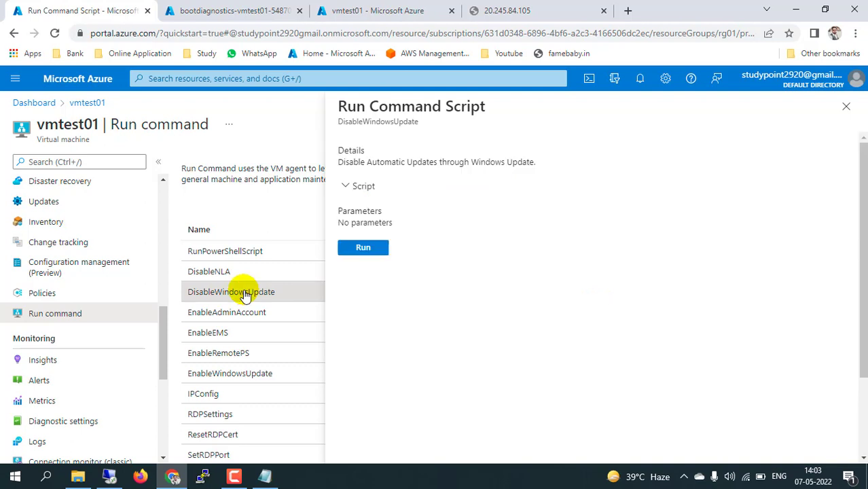
pyautogui.click(350, 186)
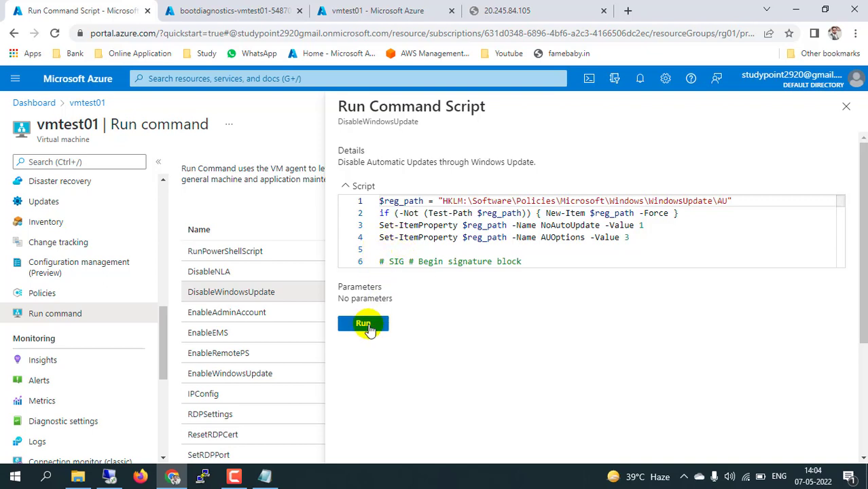
pyautogui.click(365, 325)
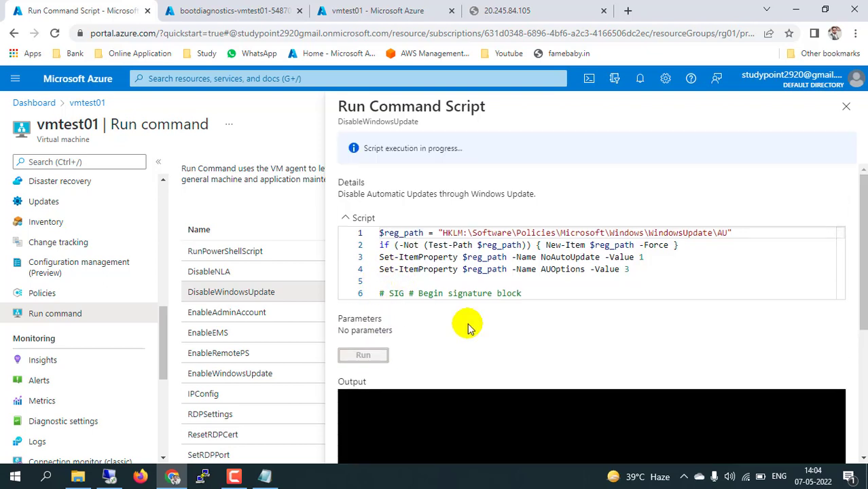
pyautogui.scroll(-2, 467, 327)
pyautogui.scroll(2, 467, 328)
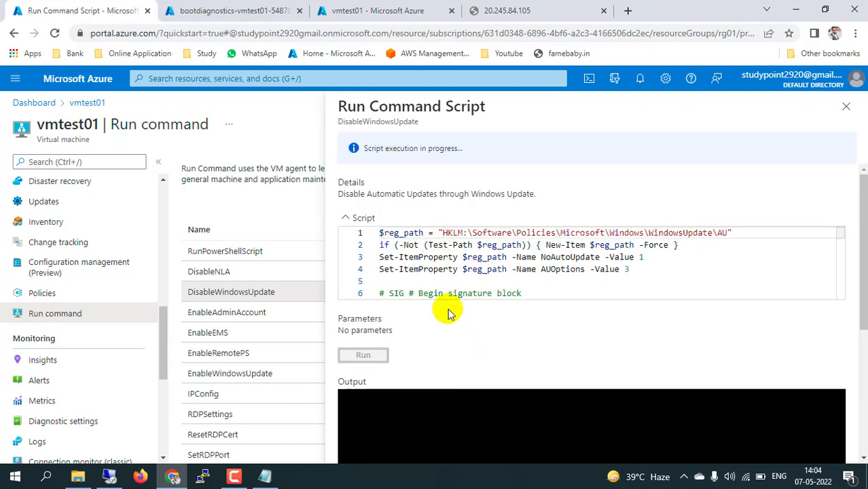
pyautogui.scroll(-2, 448, 316)
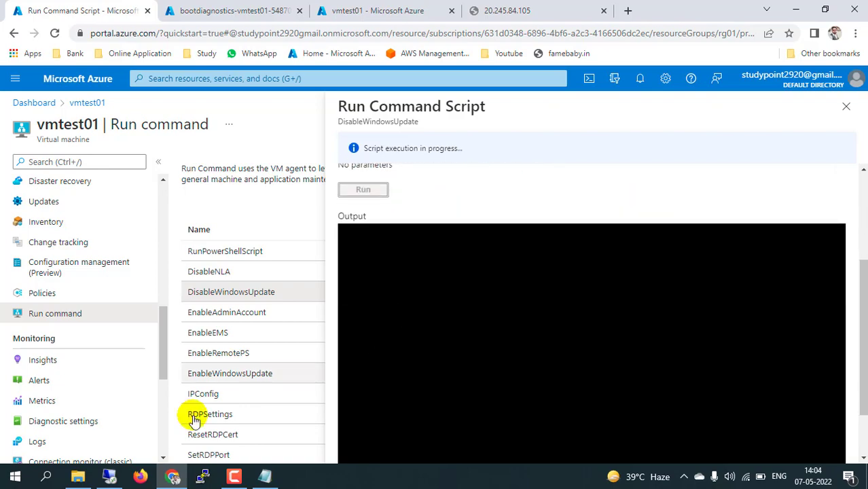
# Wait for completion and select the WindowsUpdate\AU registry path in the output
pyautogui.click(109, 477)
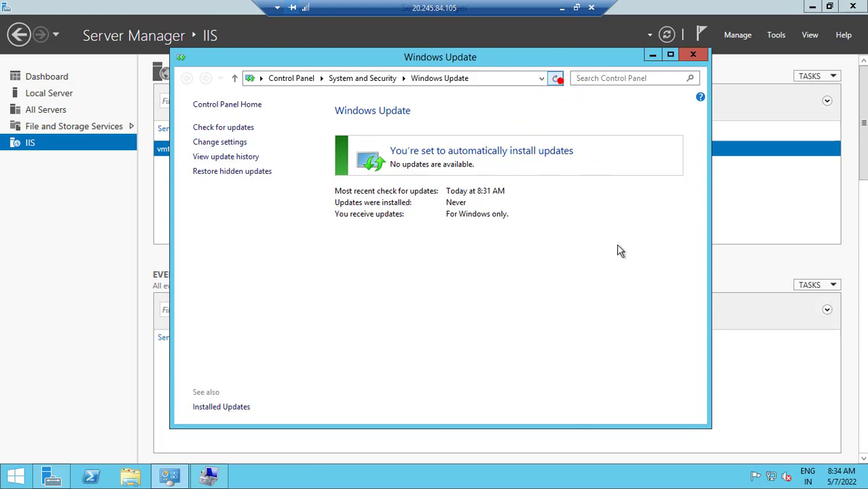
pyautogui.click(562, 8)
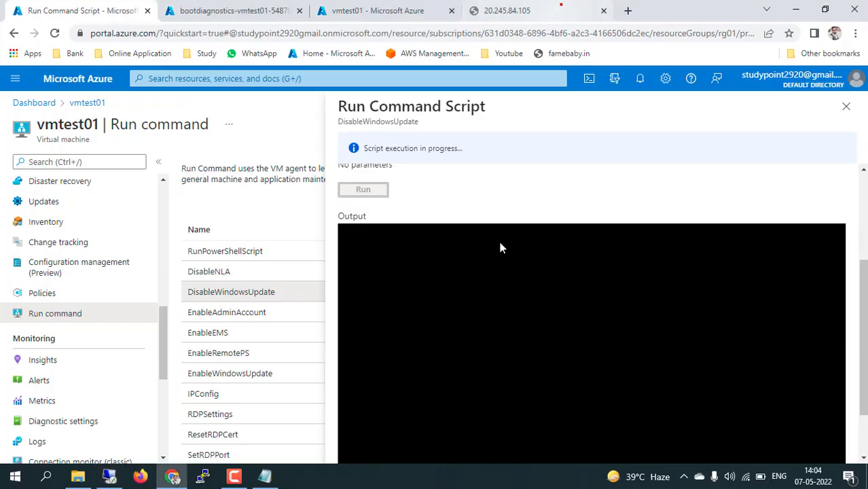
pyautogui.scroll(3, 526, 245)
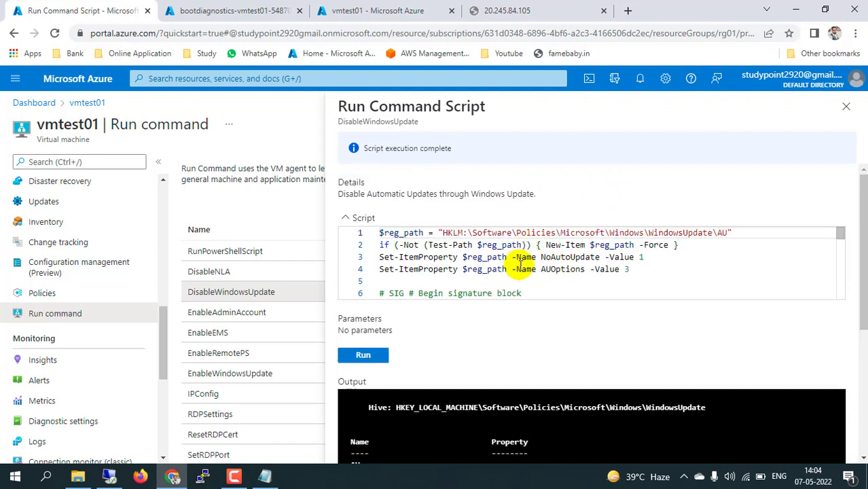
pyautogui.scroll(-3, 507, 345)
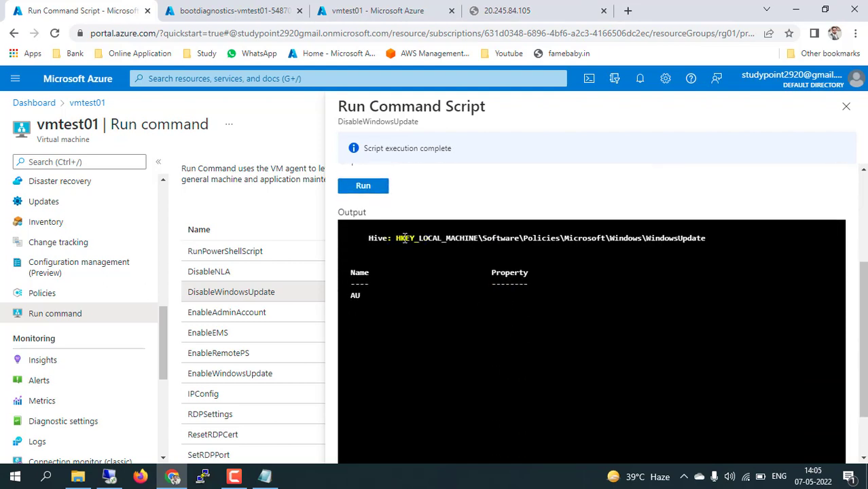
pyautogui.moveTo(400, 237); pyautogui.dragTo(707, 244)
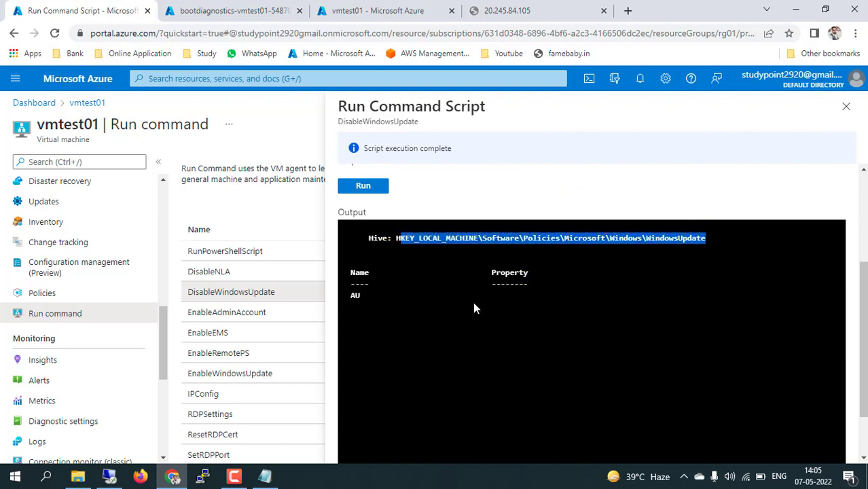
pyautogui.click(99, 481)
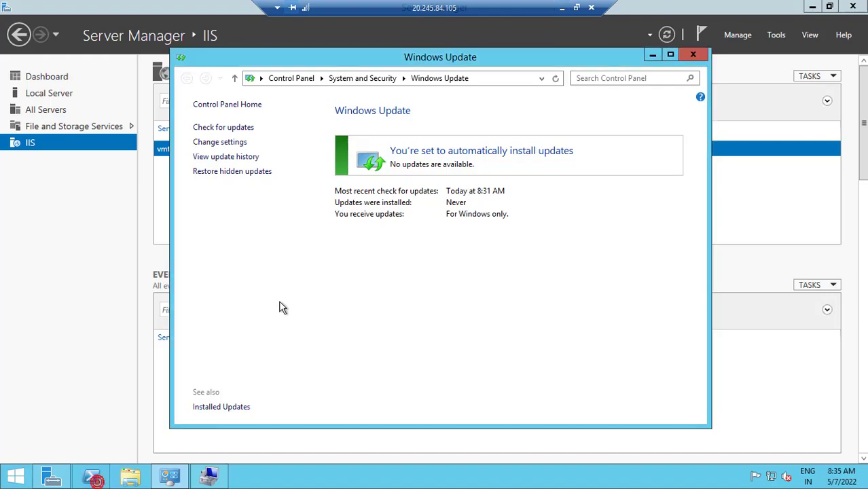
# Reopen Windows Update to confirm it now only downloads updates automatically
pyautogui.click(692, 55)
pyautogui.press('super')
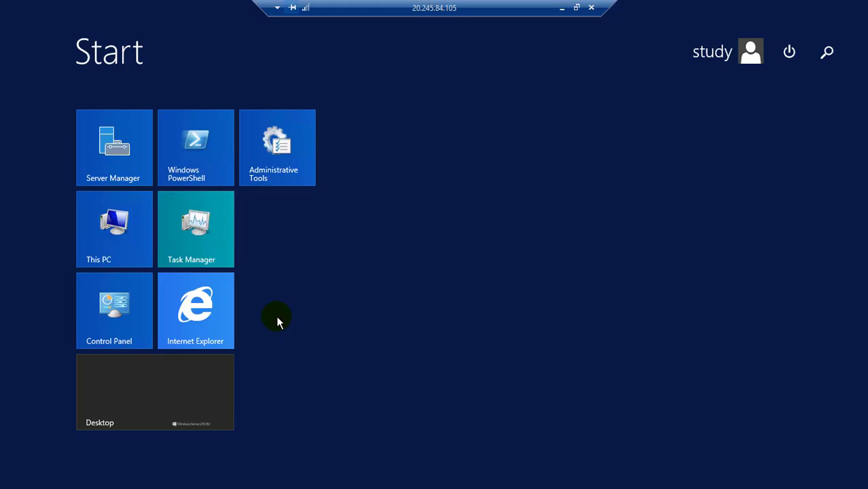
pyautogui.write('winw')
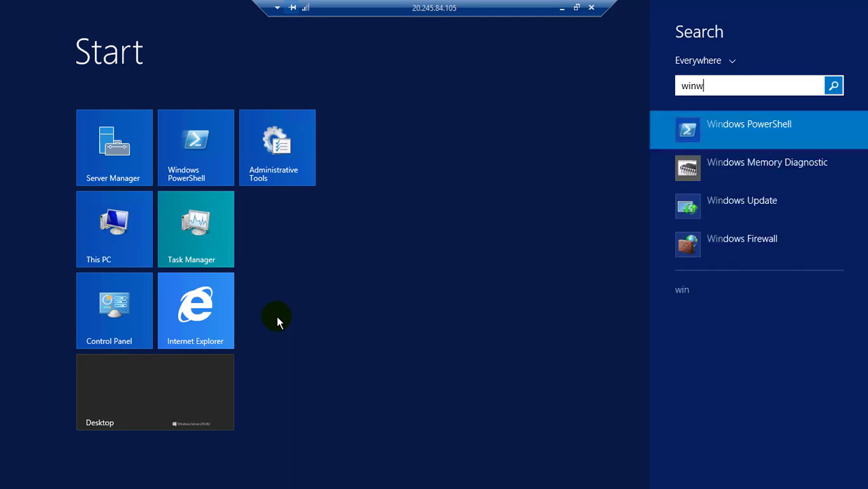
pyautogui.press('BackSpace')
pyautogui.write('dows')
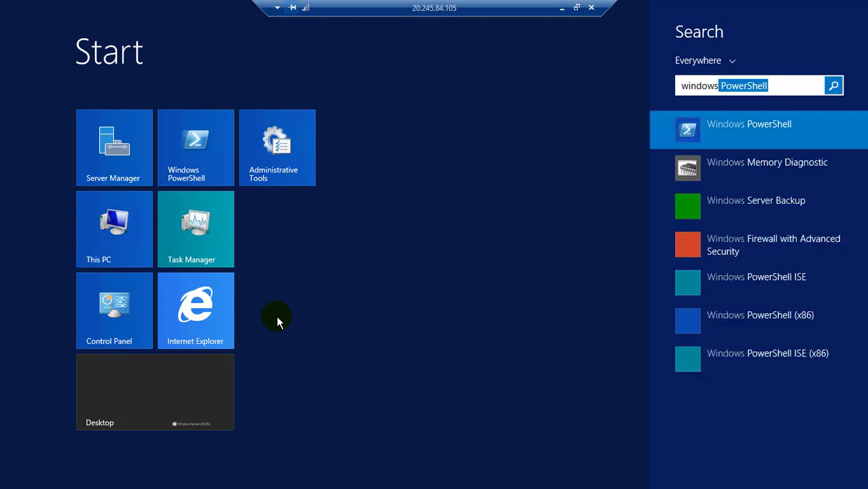
pyautogui.write(' u')
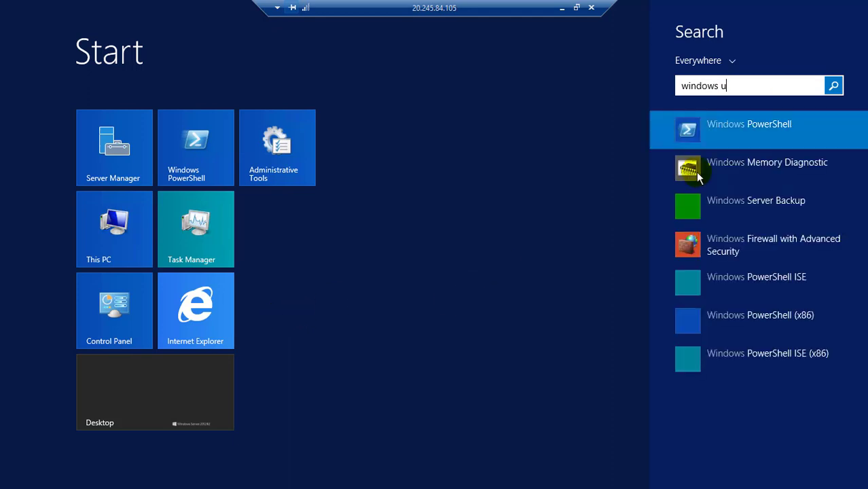
pyautogui.write('p')
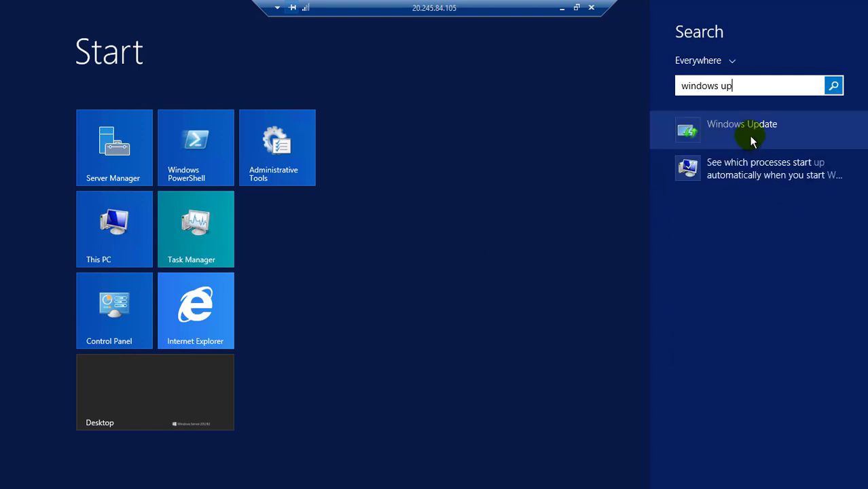
pyautogui.click(756, 130)
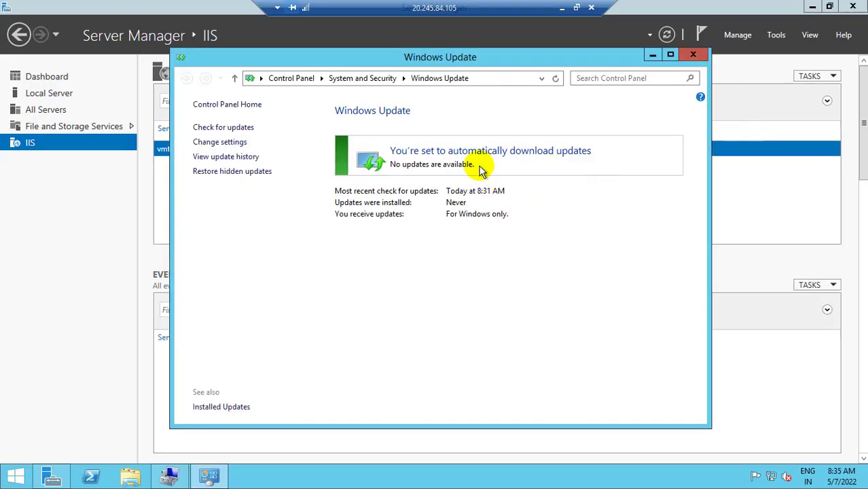
pyautogui.press('super')
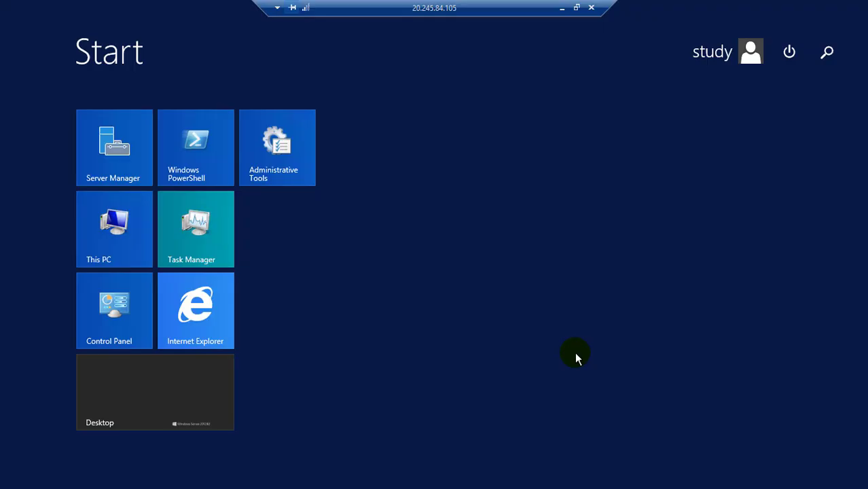
# Open the Services console and jump to services starting with 'wi'
pyautogui.write('ser')
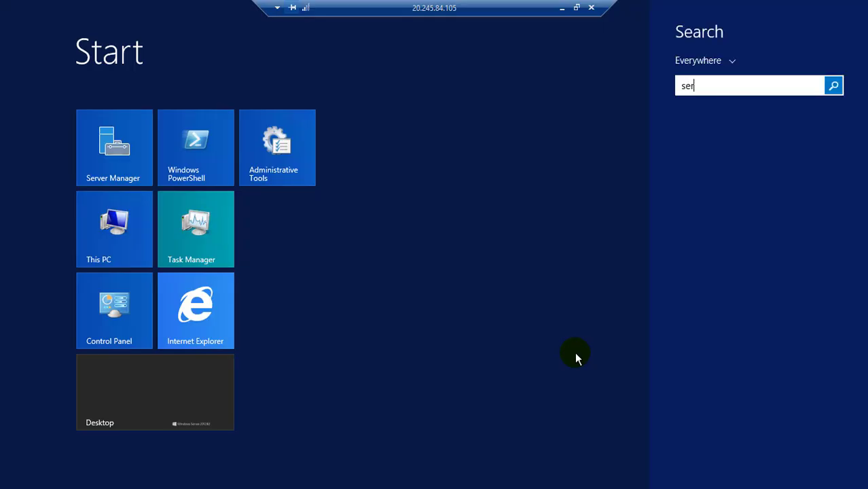
pyautogui.write('vices')
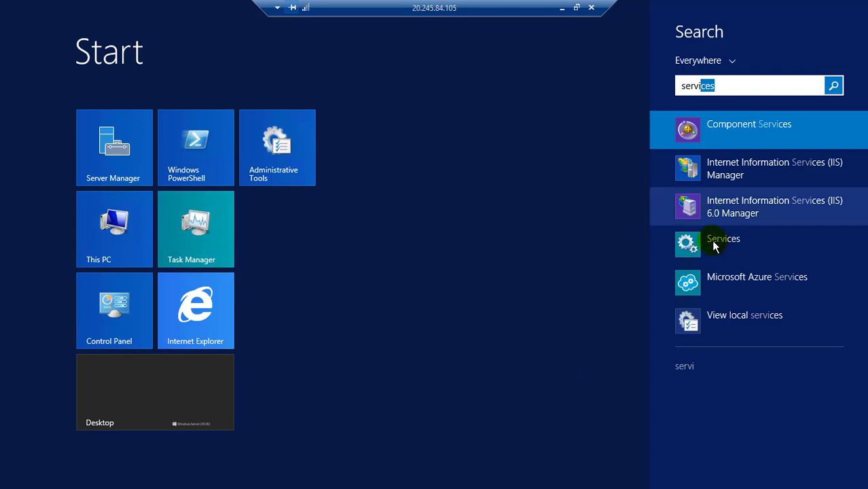
pyautogui.click(713, 239)
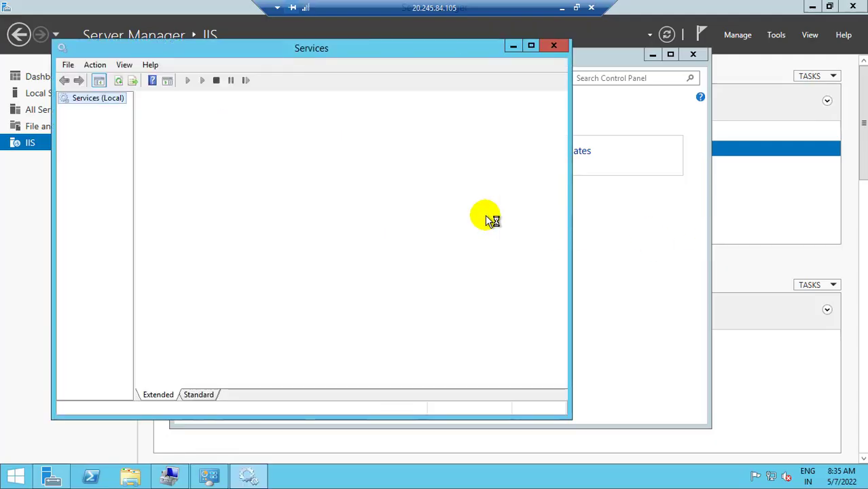
pyautogui.click(279, 286)
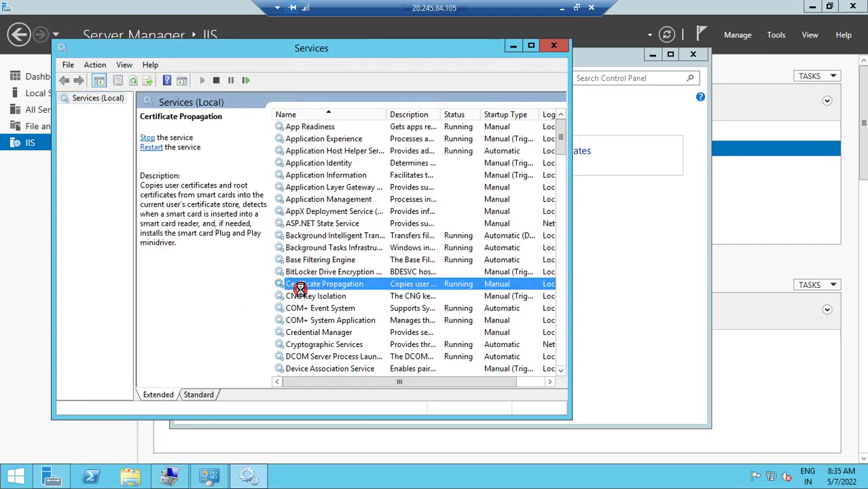
pyautogui.write('wi')
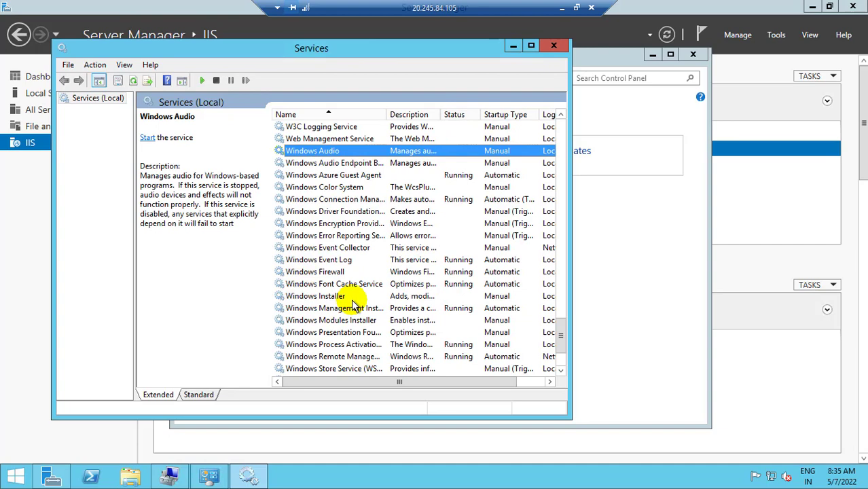
pyautogui.scroll(-3, 353, 306)
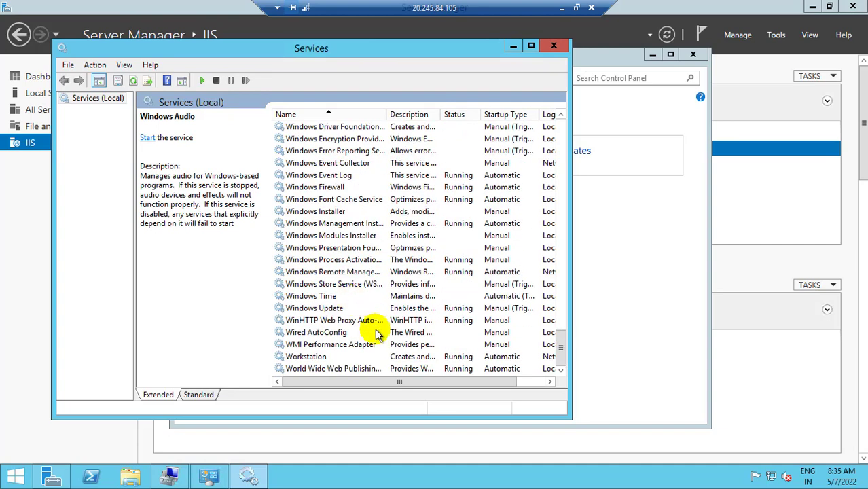
# Inspect the Windows Update service (Running, Manual Trigger Start), then minimize the remote session
pyautogui.click(339, 309)
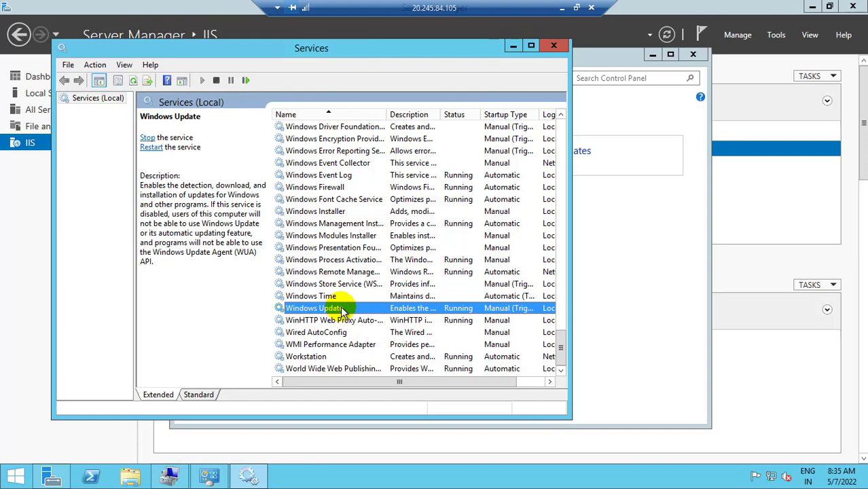
pyautogui.rightClick(342, 311)
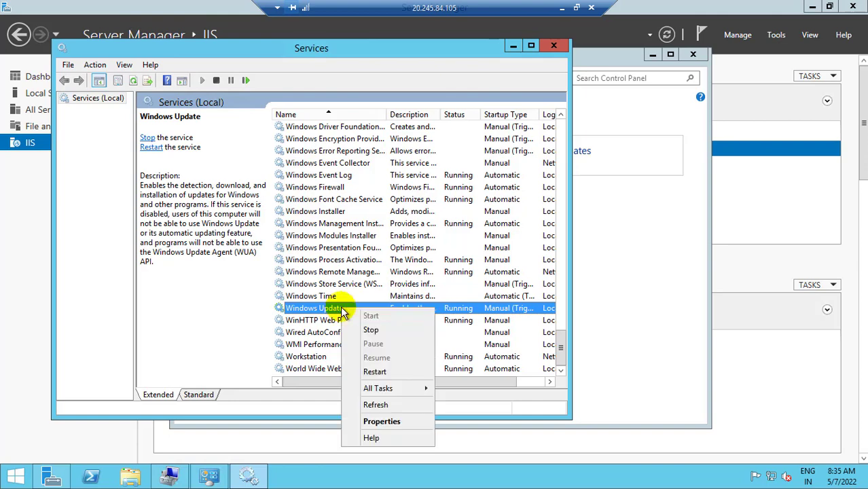
pyautogui.click(319, 307)
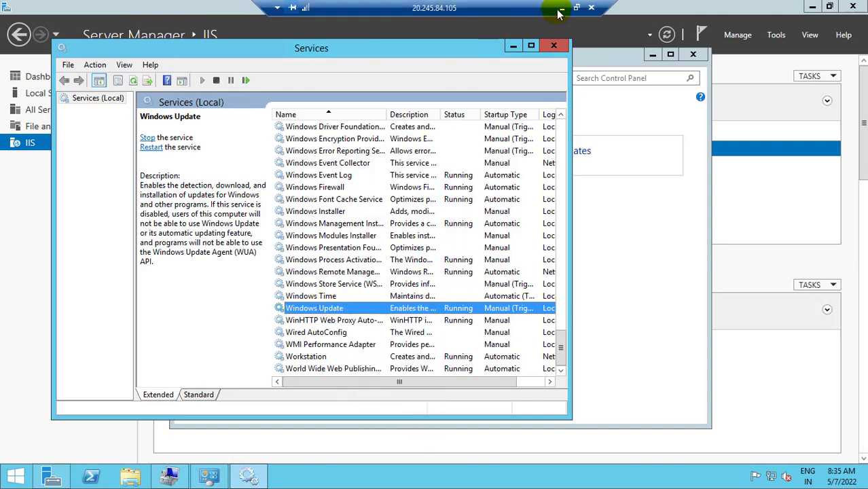
pyautogui.click(560, 10)
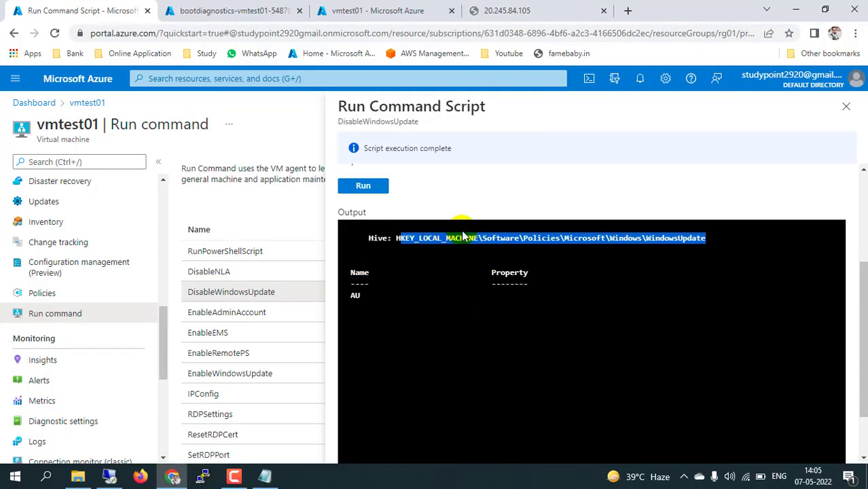
# Check the Windows Update settings window in the vmtest01 remote session, then minimize the session
pyautogui.scroll(-1, 532, 356)
pyautogui.scroll(3, 532, 355)
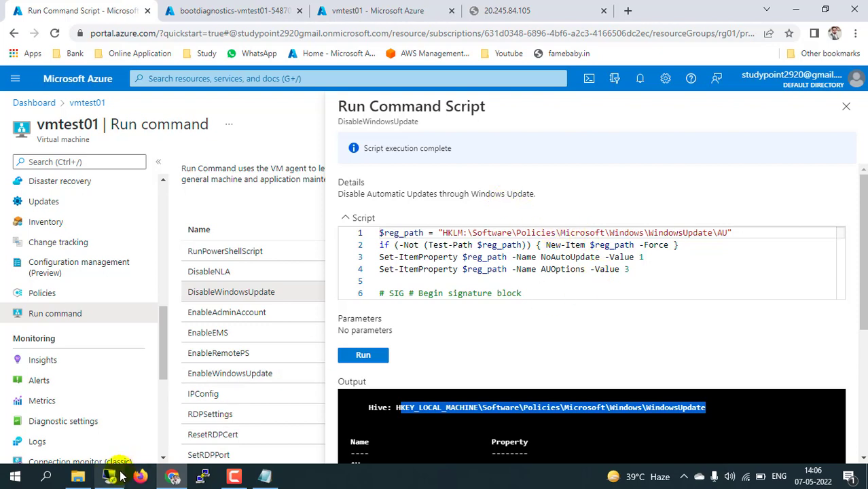
pyautogui.click(78, 476)
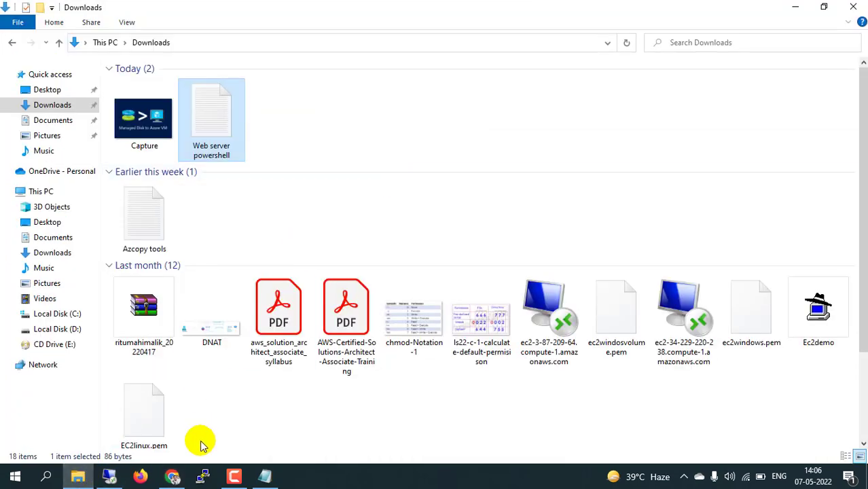
pyautogui.click(173, 476)
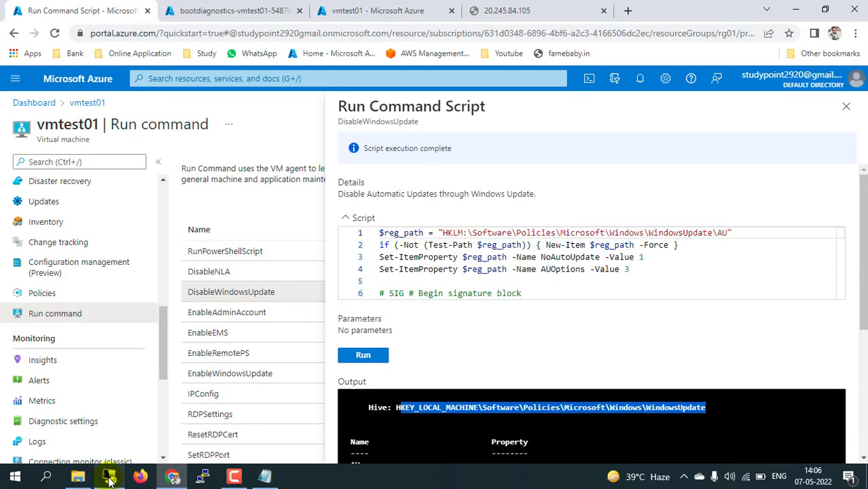
pyautogui.click(109, 476)
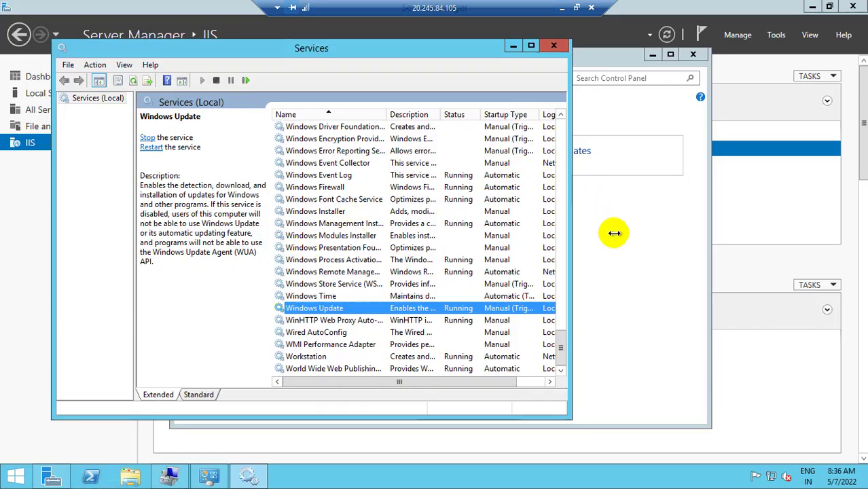
pyautogui.click(624, 254)
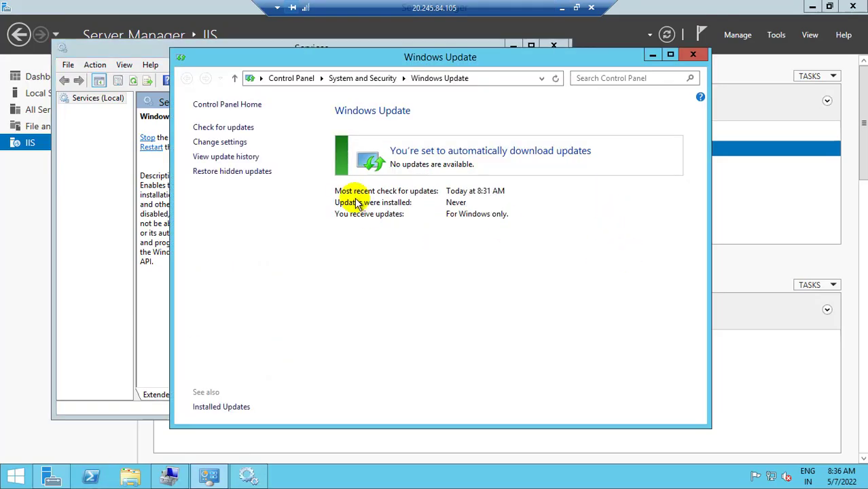
pyautogui.click(561, 12)
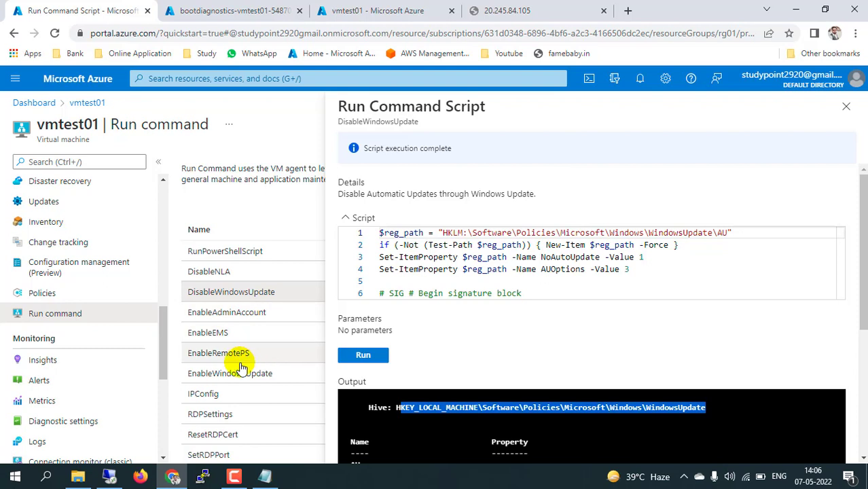
# Review the DisableWindowsUpdate script output, then close its Run Command Script panel
pyautogui.scroll(-1, 242, 368)
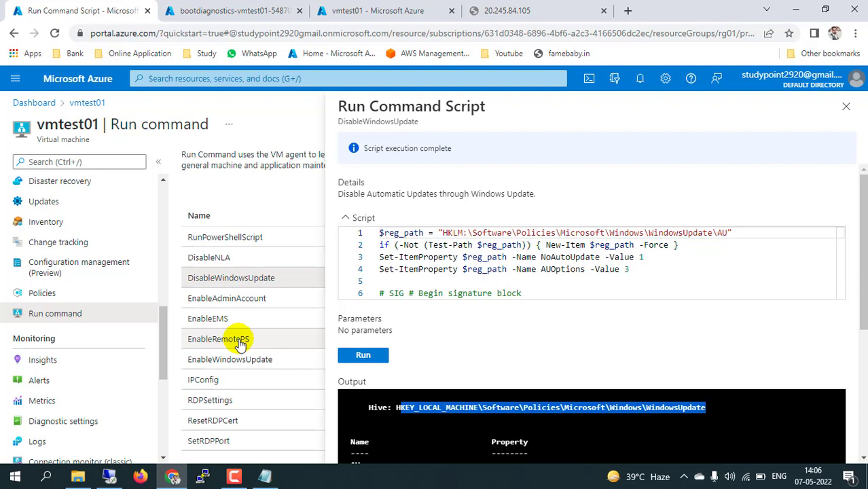
pyautogui.scroll(1, 245, 360)
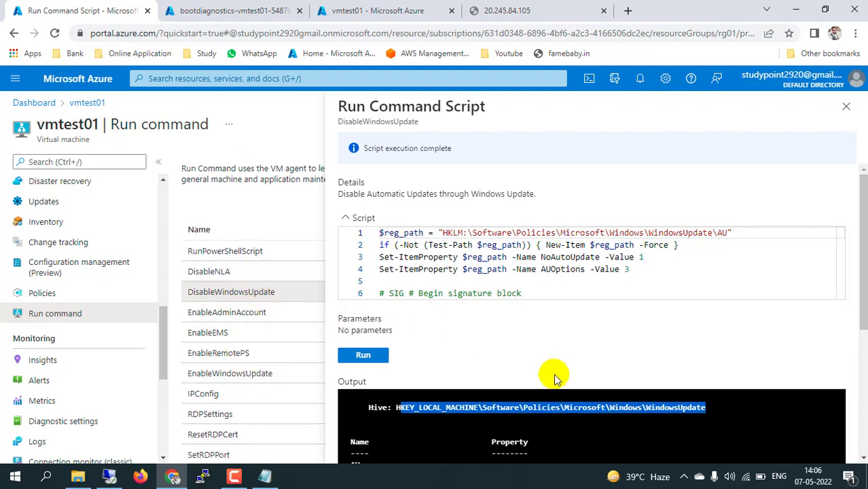
pyautogui.scroll(-3, 552, 398)
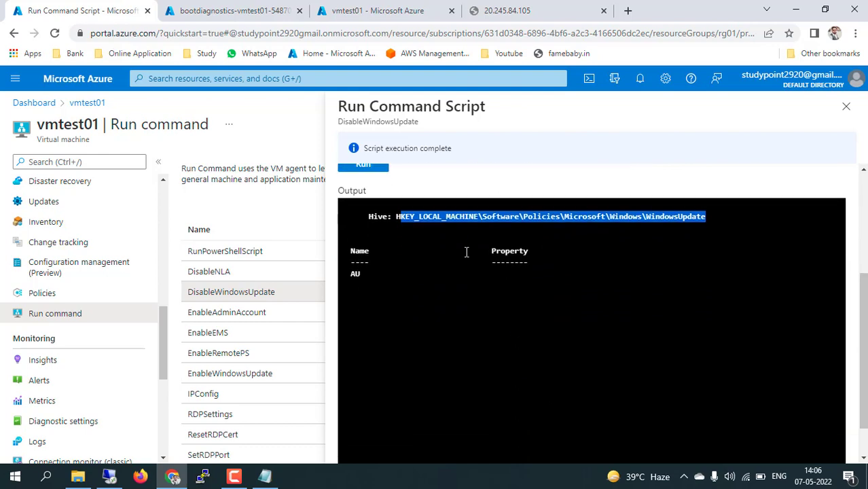
pyautogui.click(405, 233)
pyautogui.scroll(3, 536, 262)
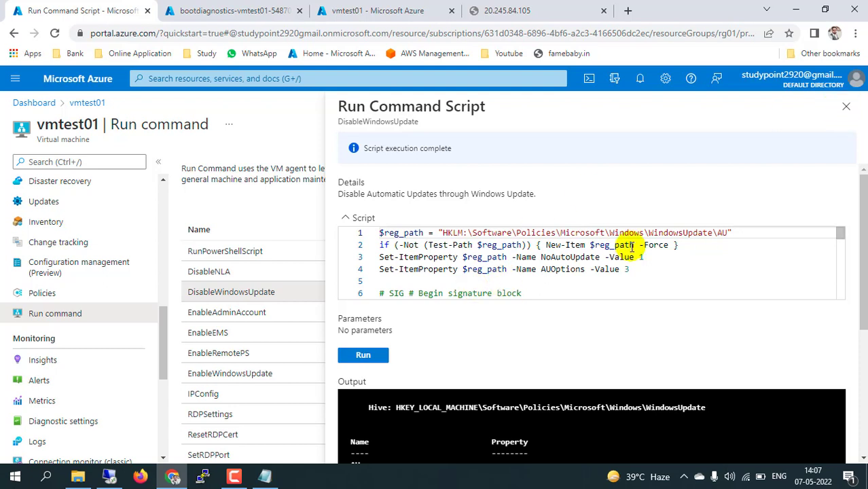
pyautogui.click(845, 110)
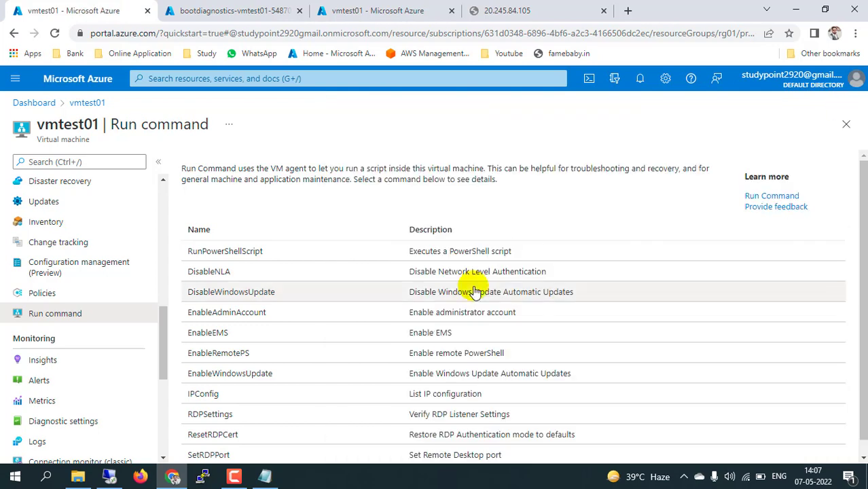
# Preview the IPConfig script and run it on vmtest01, watching the output panel
pyautogui.click(236, 395)
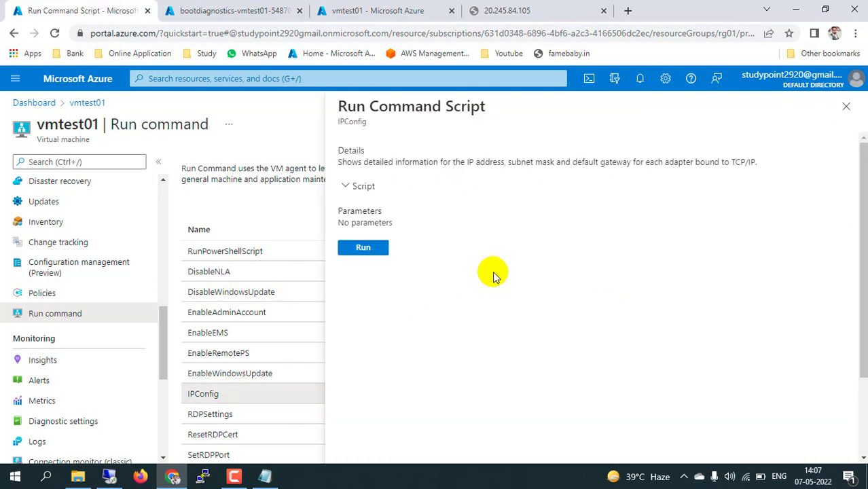
pyautogui.click(353, 187)
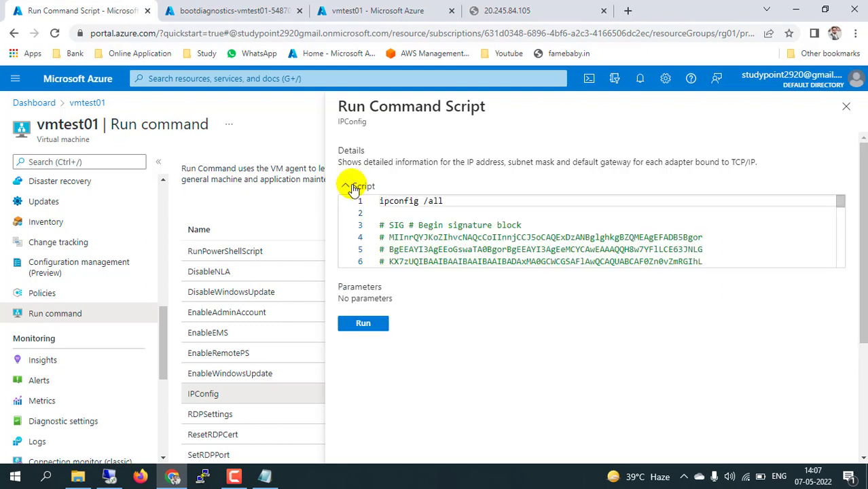
pyautogui.click(353, 186)
pyautogui.click(363, 249)
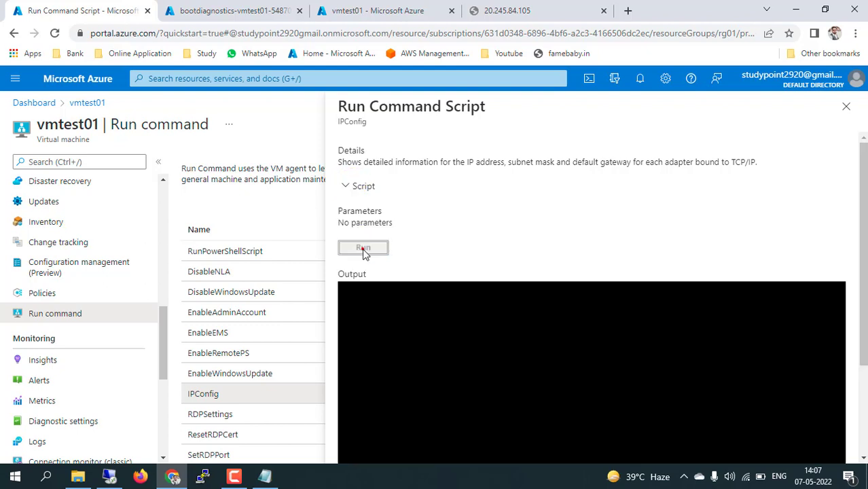
pyautogui.scroll(-2, 500, 254)
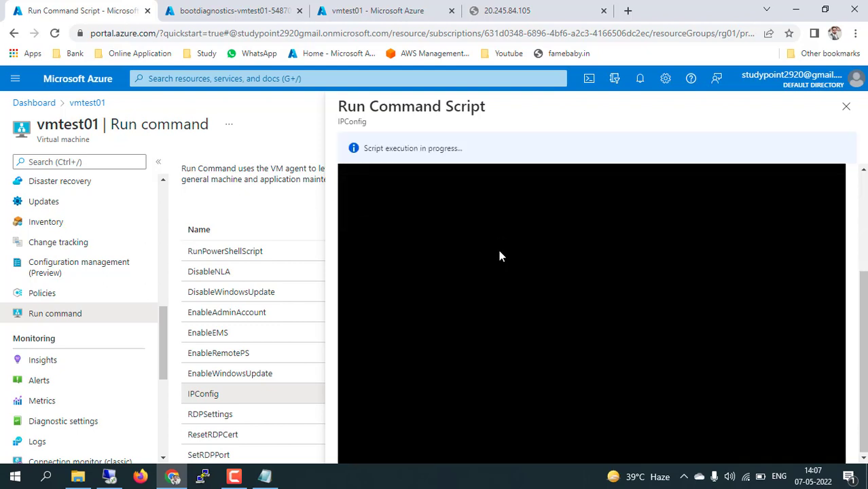
pyautogui.scroll(2, 499, 256)
pyautogui.scroll(-2, 499, 256)
pyautogui.scroll(3, 500, 256)
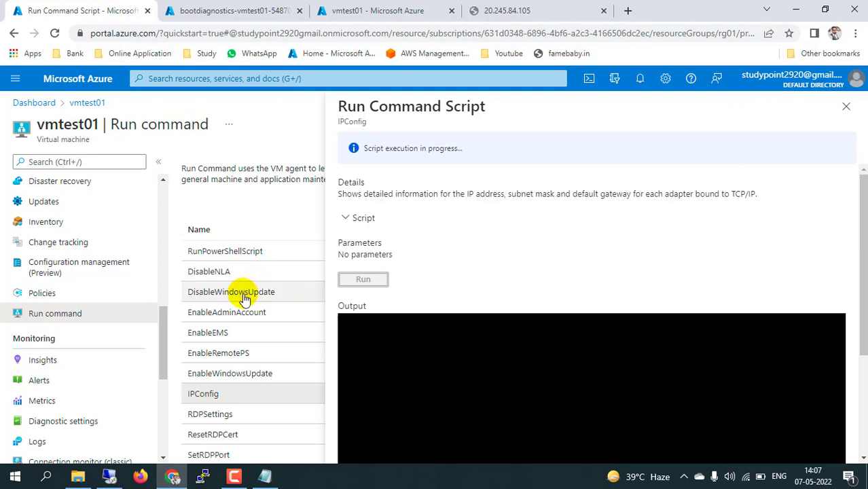
pyautogui.scroll(-1, 245, 299)
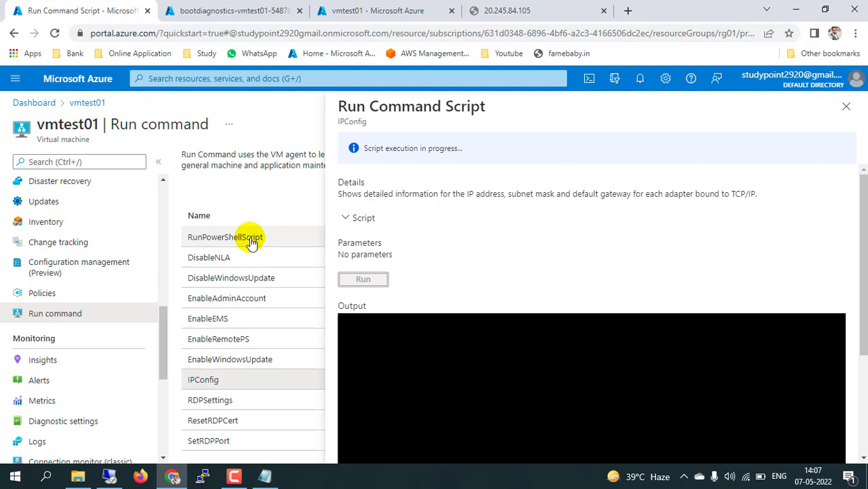
pyautogui.scroll(-5, 83, 356)
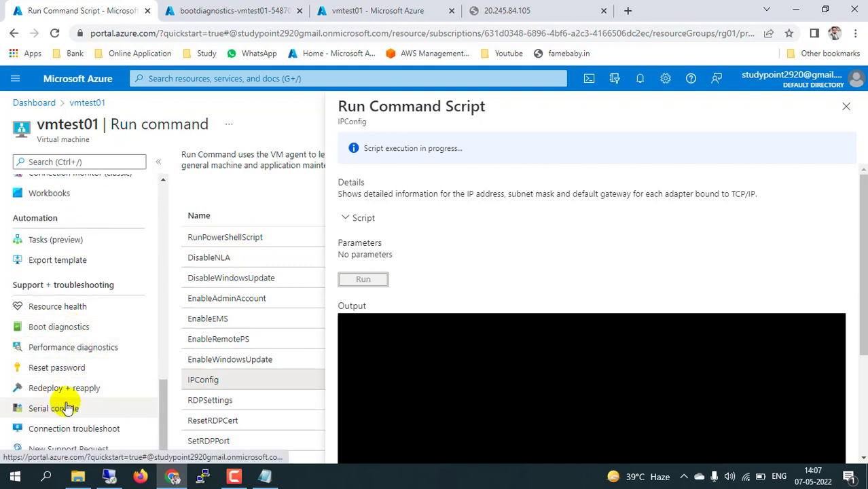
pyautogui.scroll(8, 85, 312)
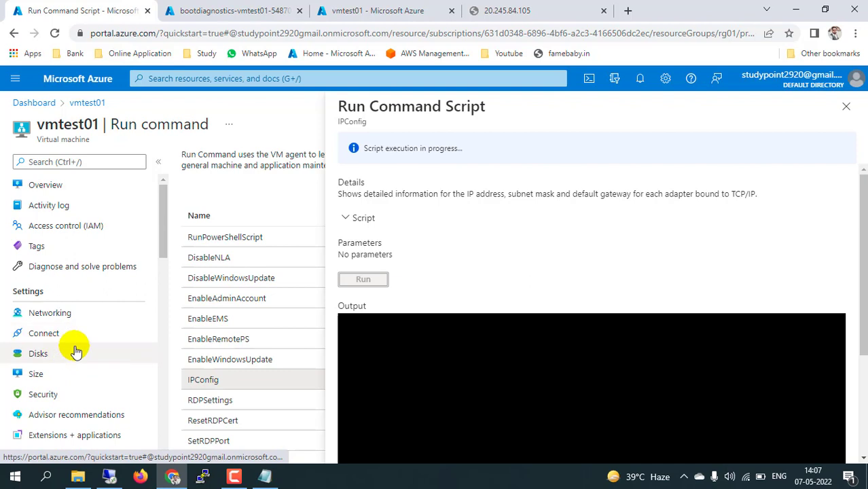
pyautogui.scroll(-4, 75, 349)
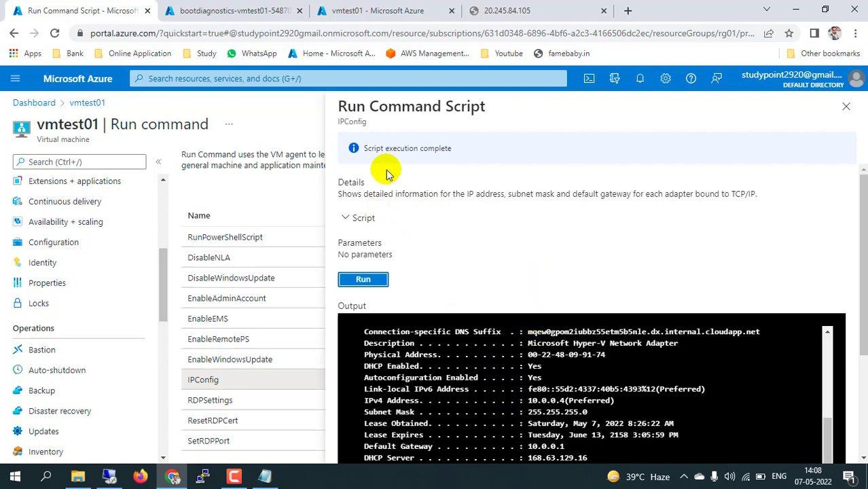
# Review the ipconfig output showing Ethernet IPv4 address 10.0.0.4, then close the output panel
pyautogui.scroll(-3, 505, 374)
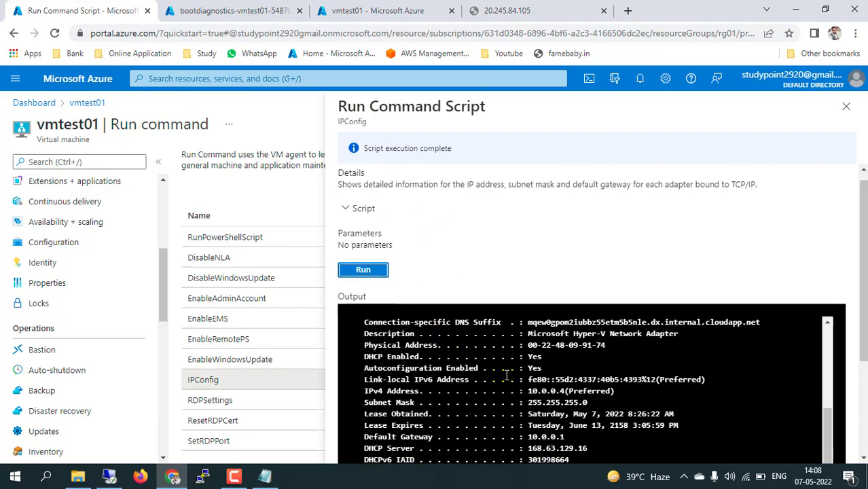
pyautogui.scroll(-1, 505, 375)
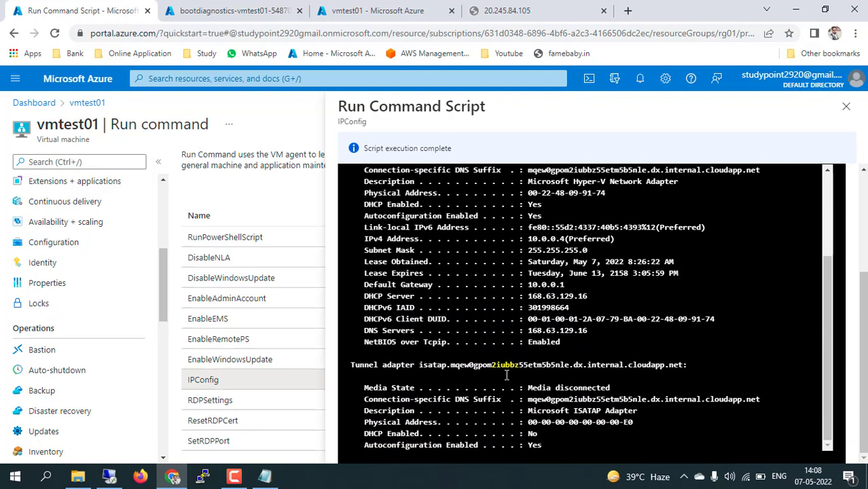
pyautogui.scroll(2, 505, 374)
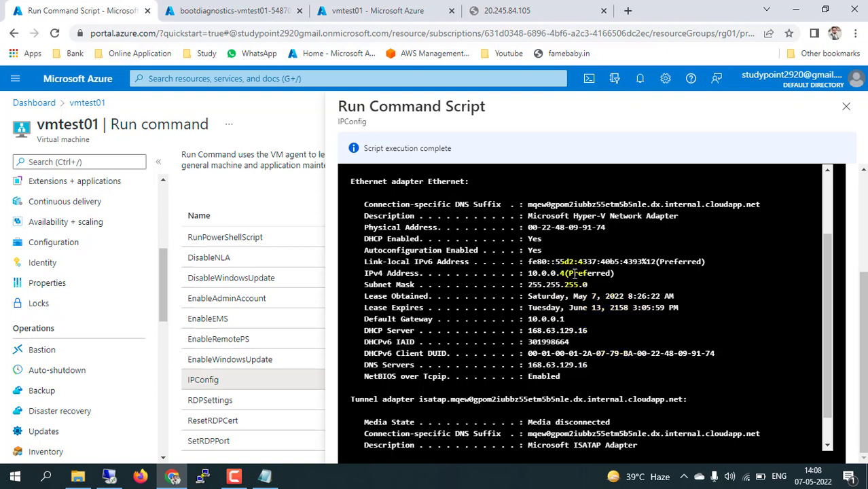
pyautogui.scroll(-1, 516, 334)
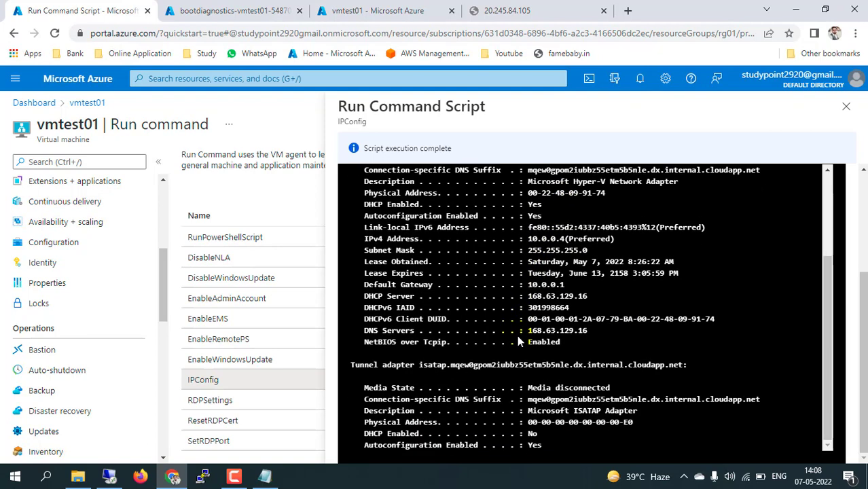
pyautogui.scroll(4, 516, 335)
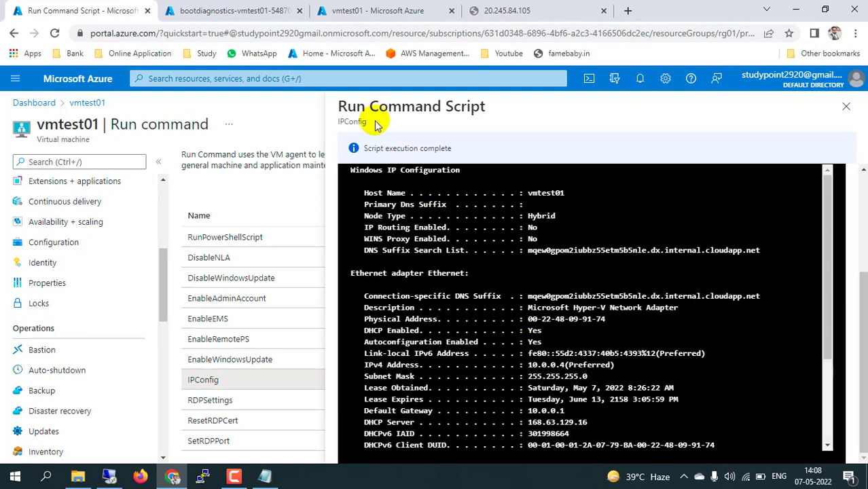
pyautogui.click(846, 108)
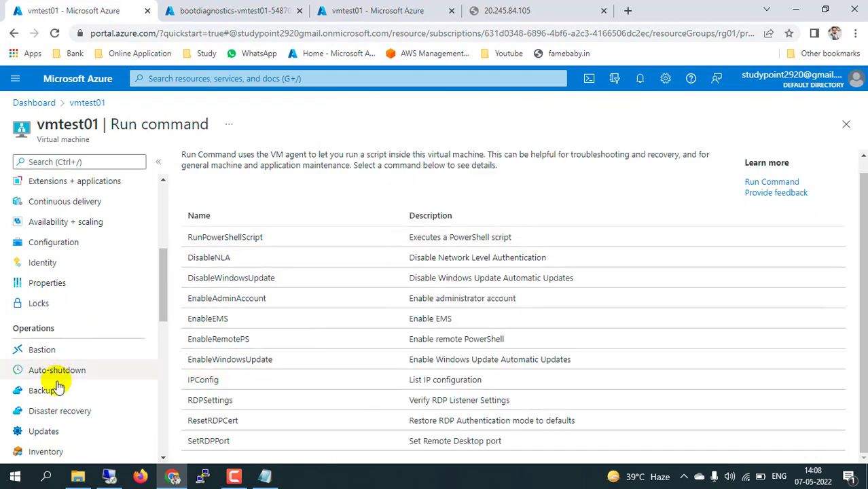
pyautogui.scroll(-3, 58, 385)
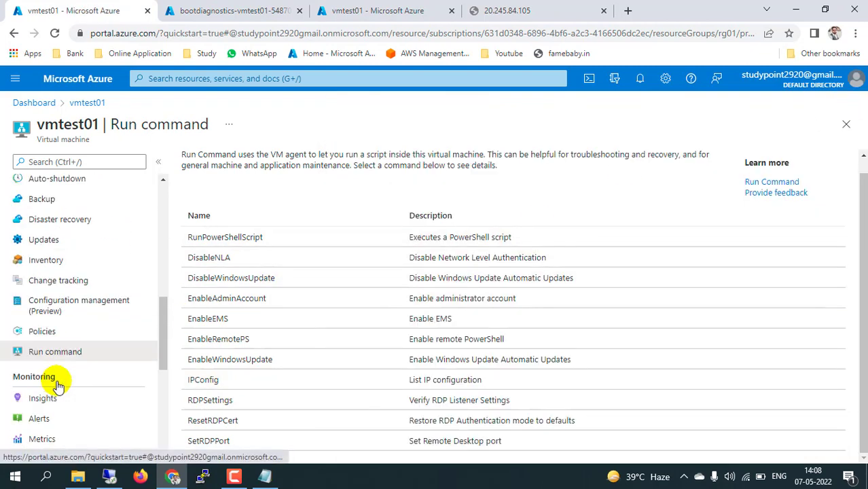
pyautogui.scroll(5, 58, 386)
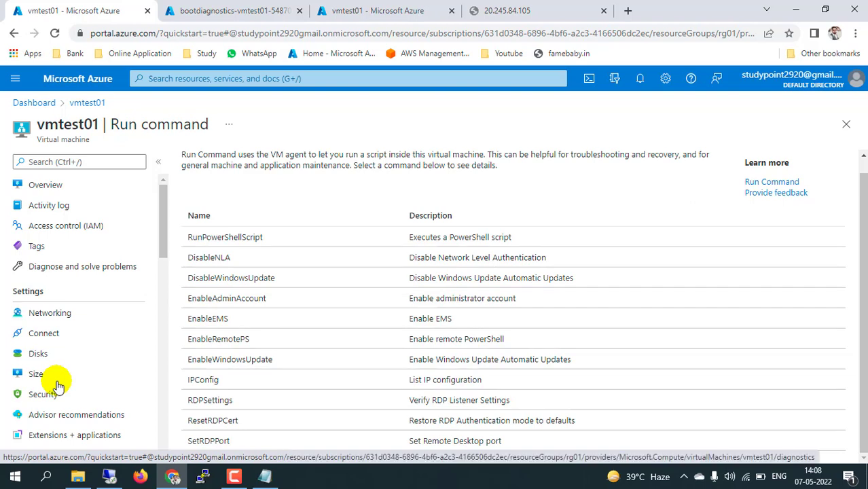